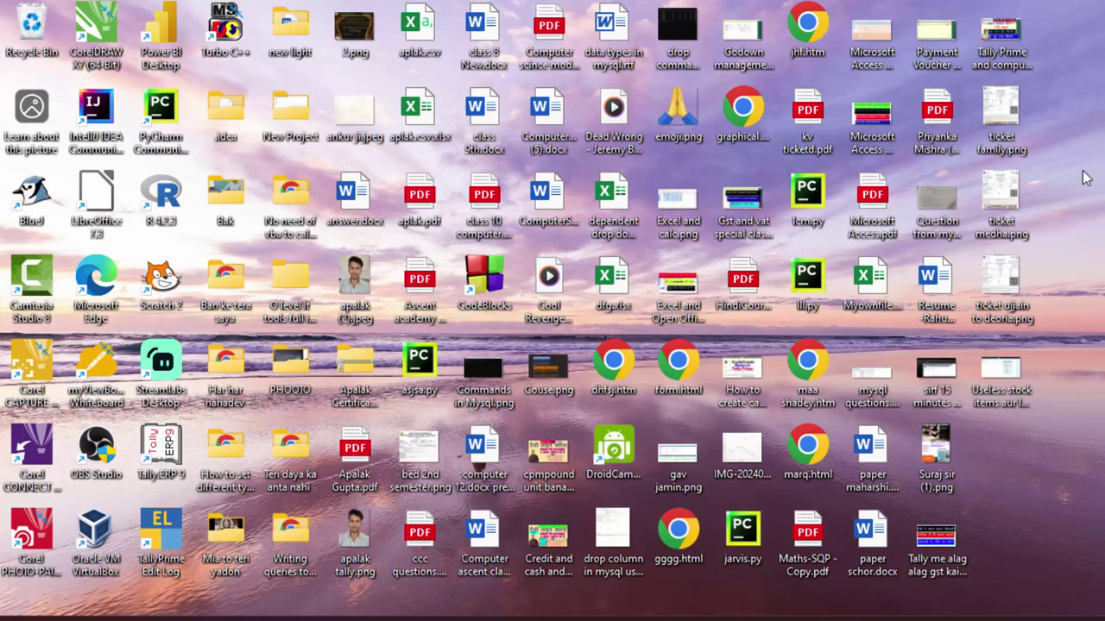
# Refresh the desktop twice from its right-click menu
pyautogui.rightClick(1087, 207)
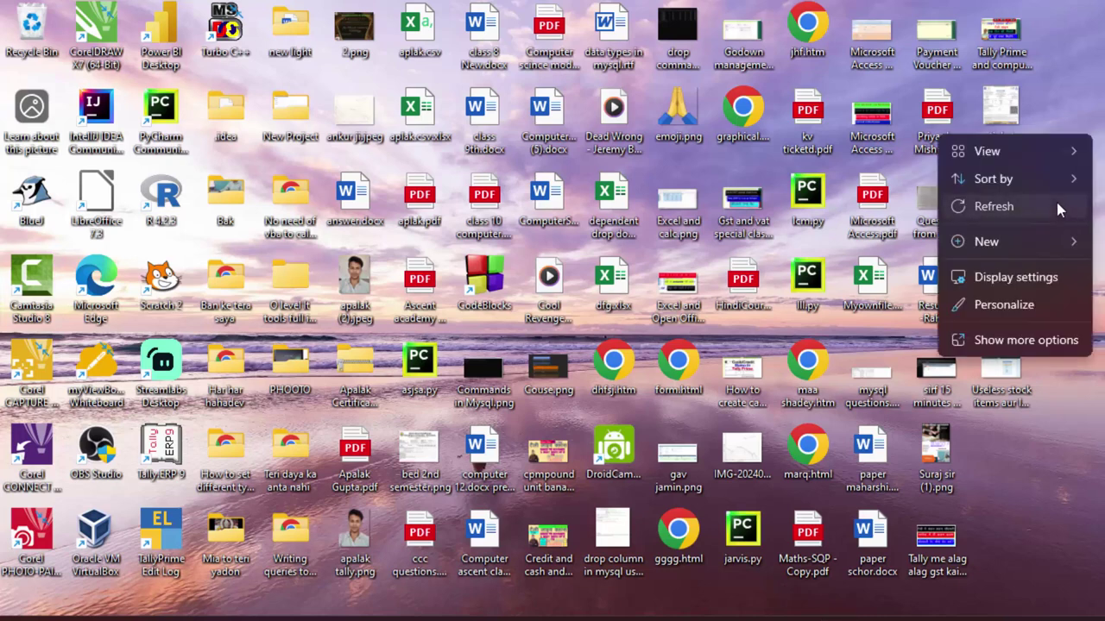
pyautogui.click(1057, 205)
pyautogui.rightClick(1080, 171)
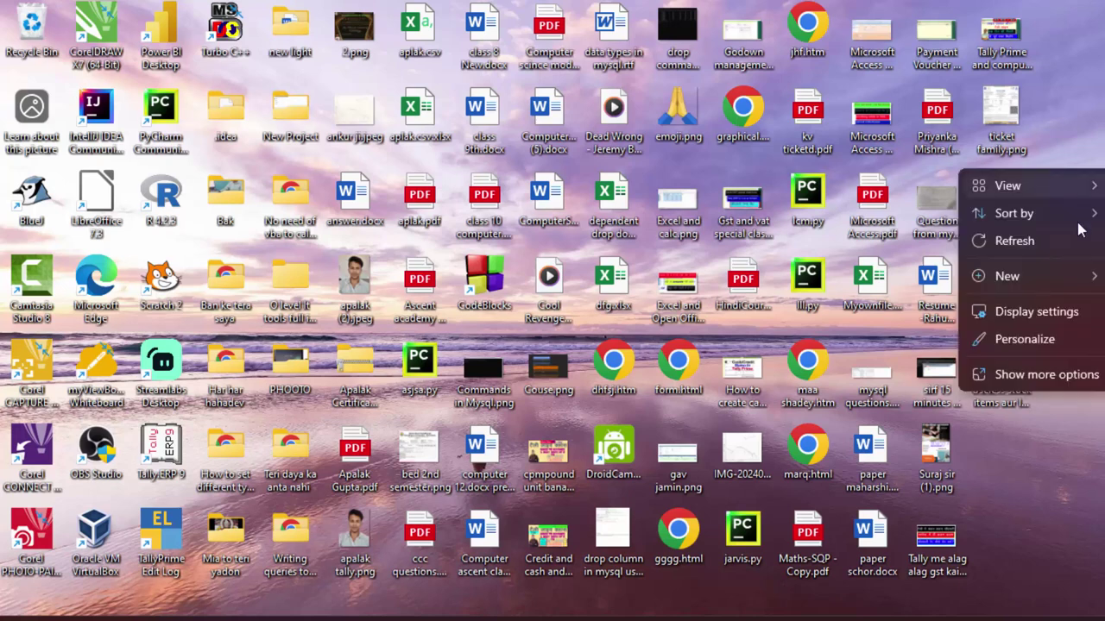
pyautogui.click(1078, 238)
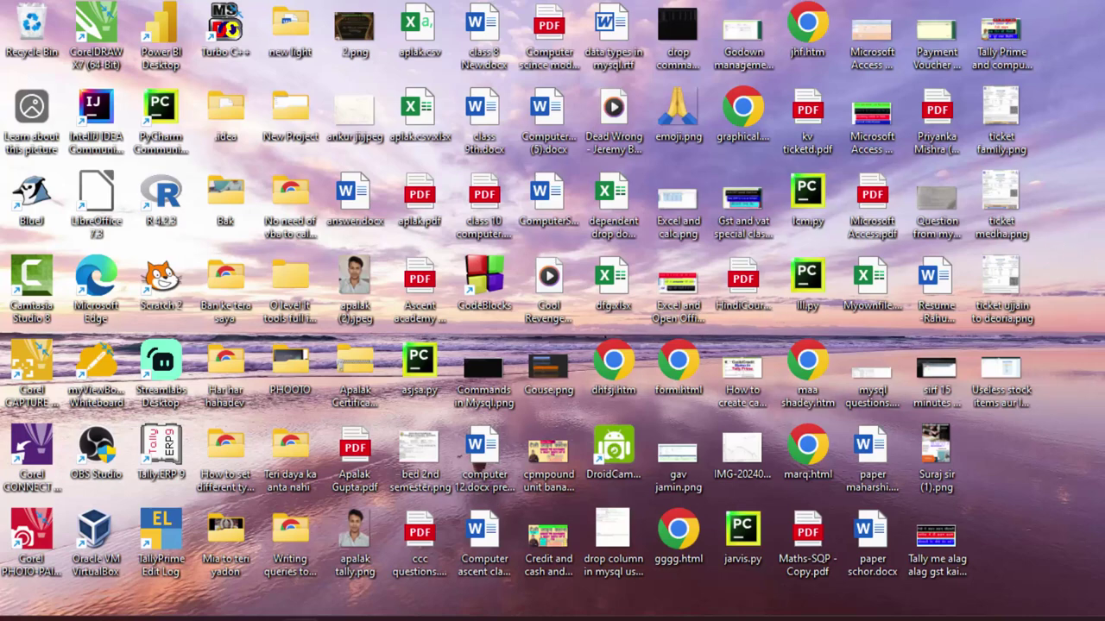
# Search Start for 'access' and launch Microsoft Access
pyautogui.press('super')
pyautogui.write('access')
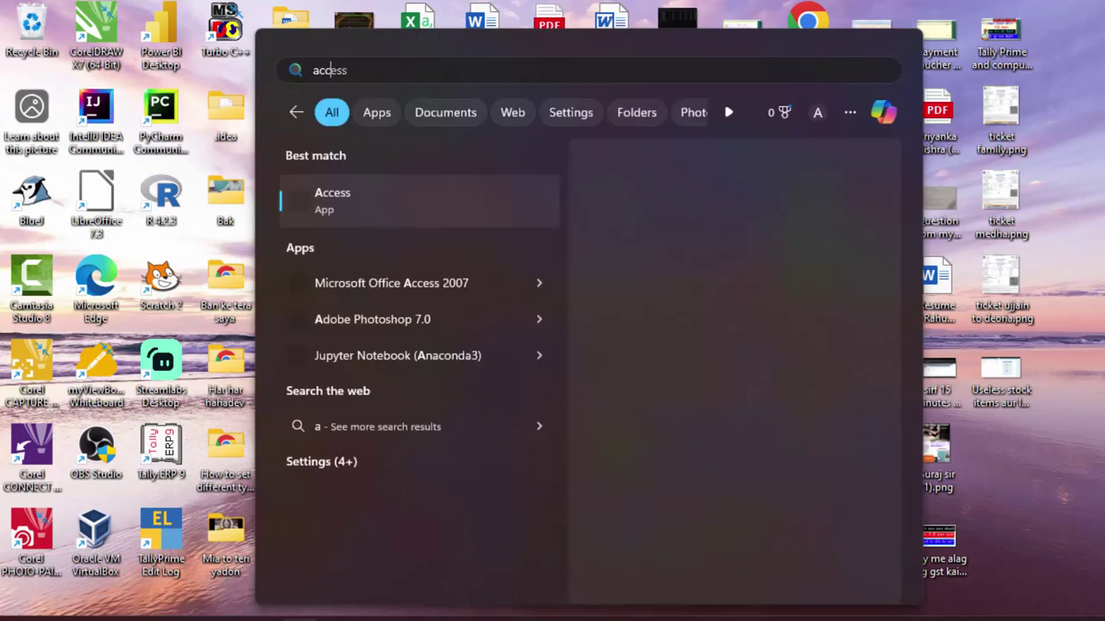
pyautogui.click(378, 189)
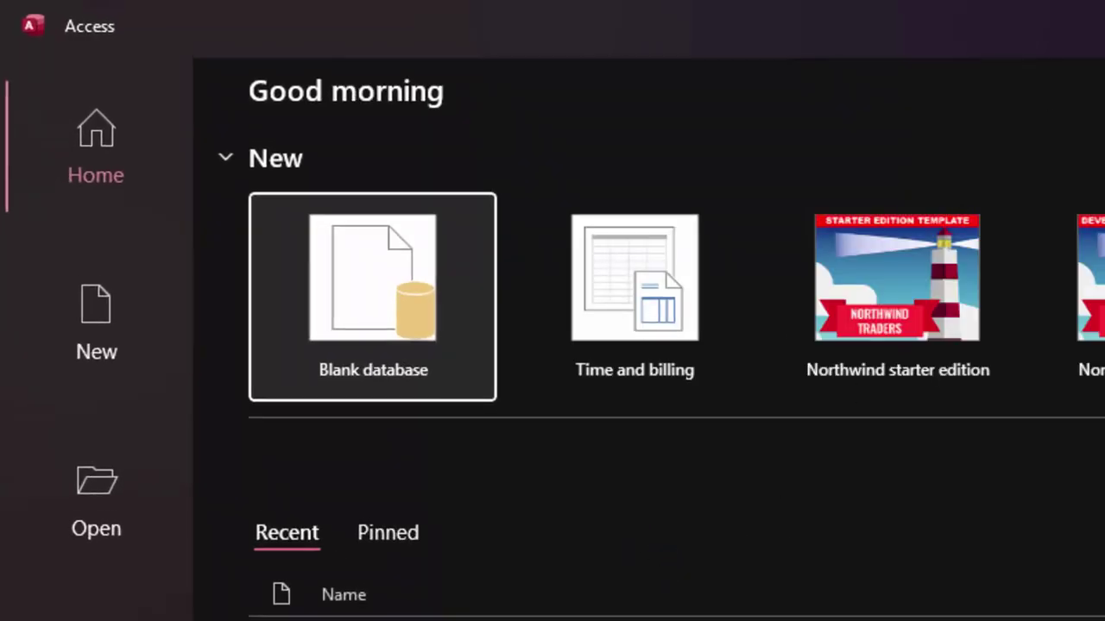
# Create a blank database with the default name Database285.accdb
pyautogui.click(380, 296)
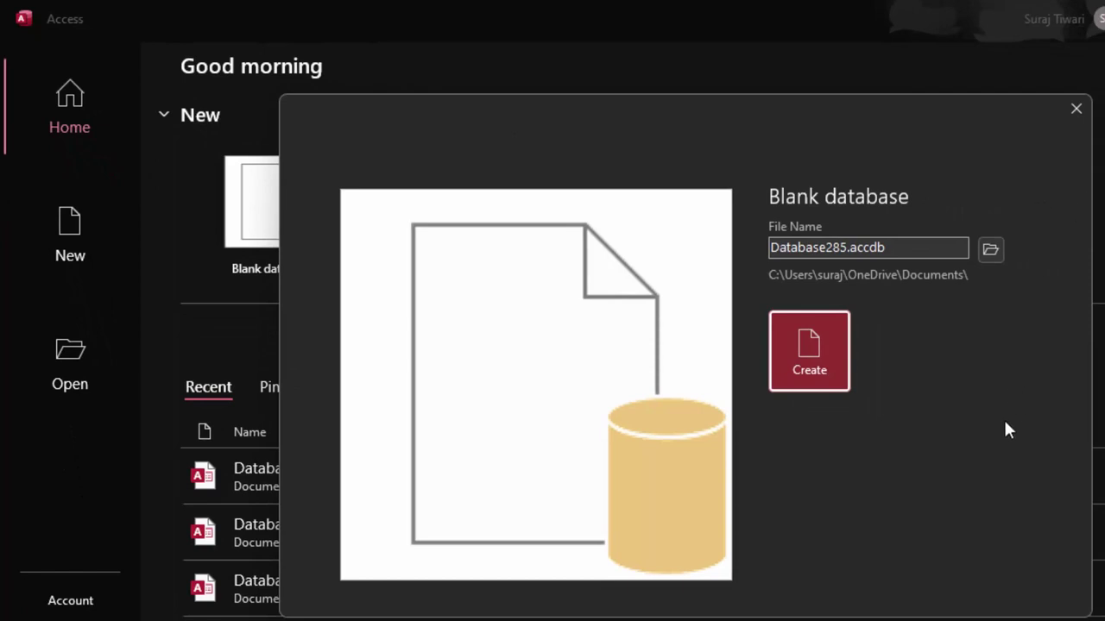
pyautogui.click(802, 356)
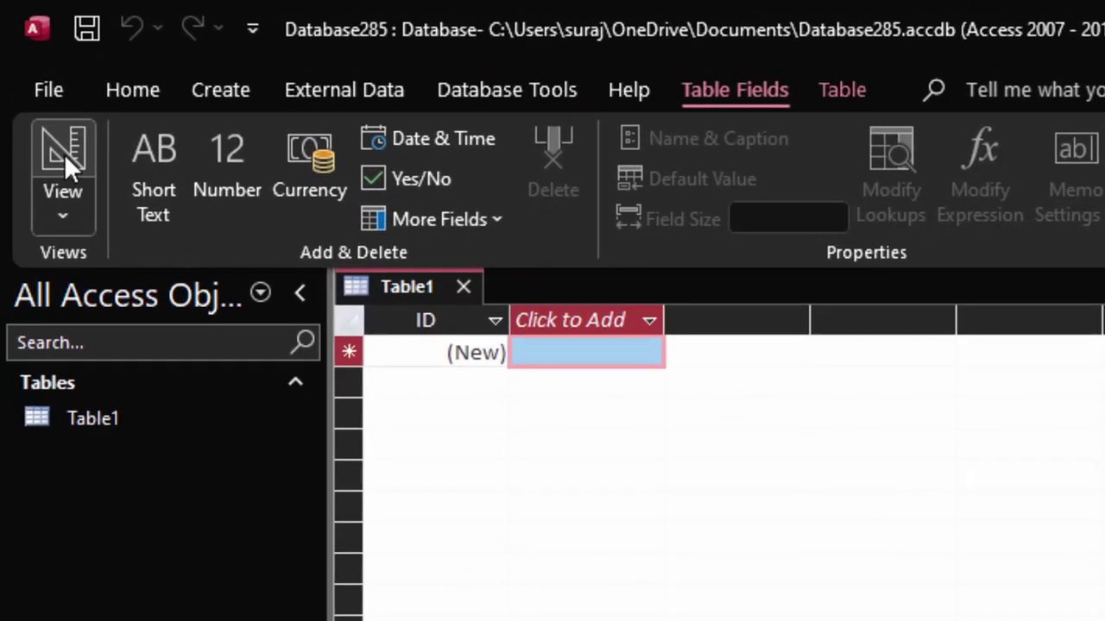
# Switch Table1 to Design View, saving it under the name StudentT
pyautogui.click(64, 154)
pyautogui.press('BackSpace')
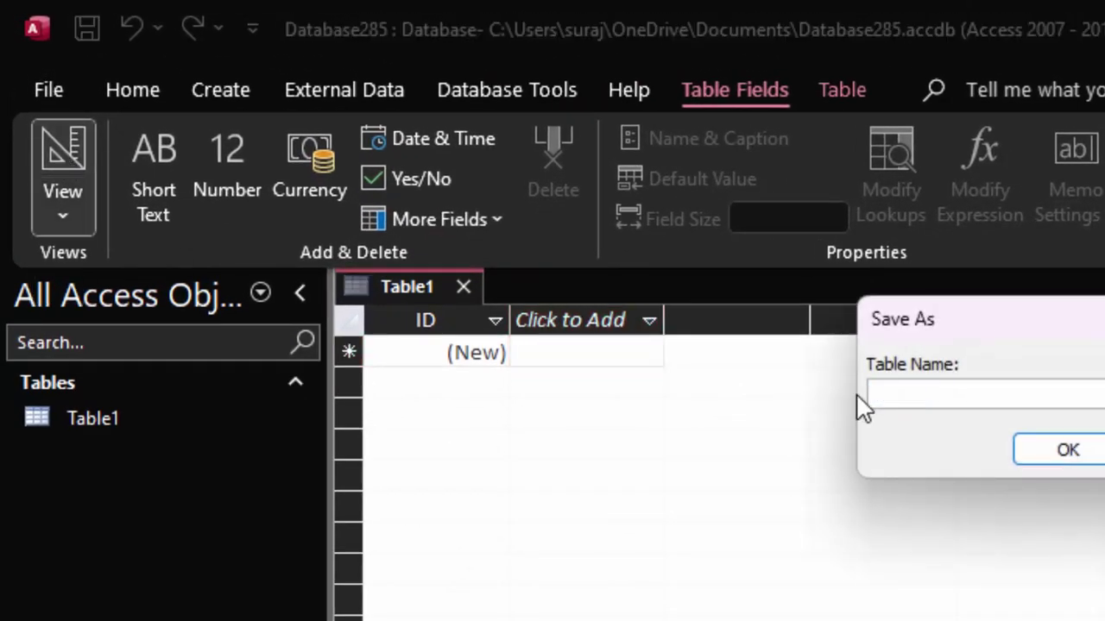
pyautogui.write('St')
pyautogui.write('udent')
pyautogui.write('T')
pyautogui.press('Return')
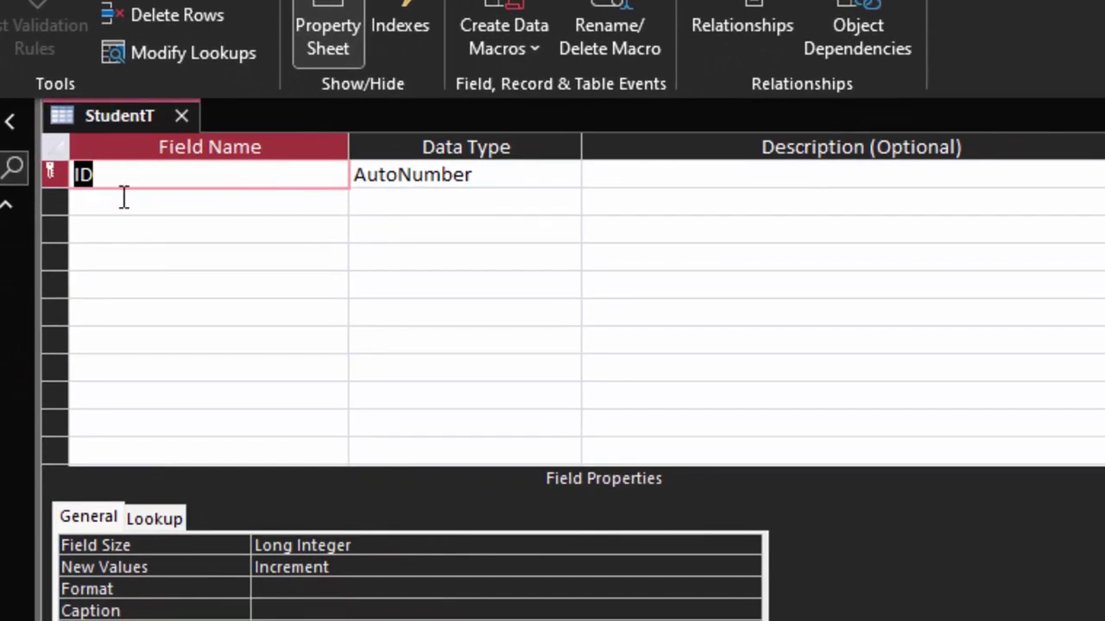
# Rename the ID primary key field to Roll_number
pyautogui.click(416, 354)
pyautogui.doubleClick(76, 174)
pyautogui.press('BackSpace')
pyautogui.write('R')
pyautogui.write('oll_n')
pyautogui.write('umber')
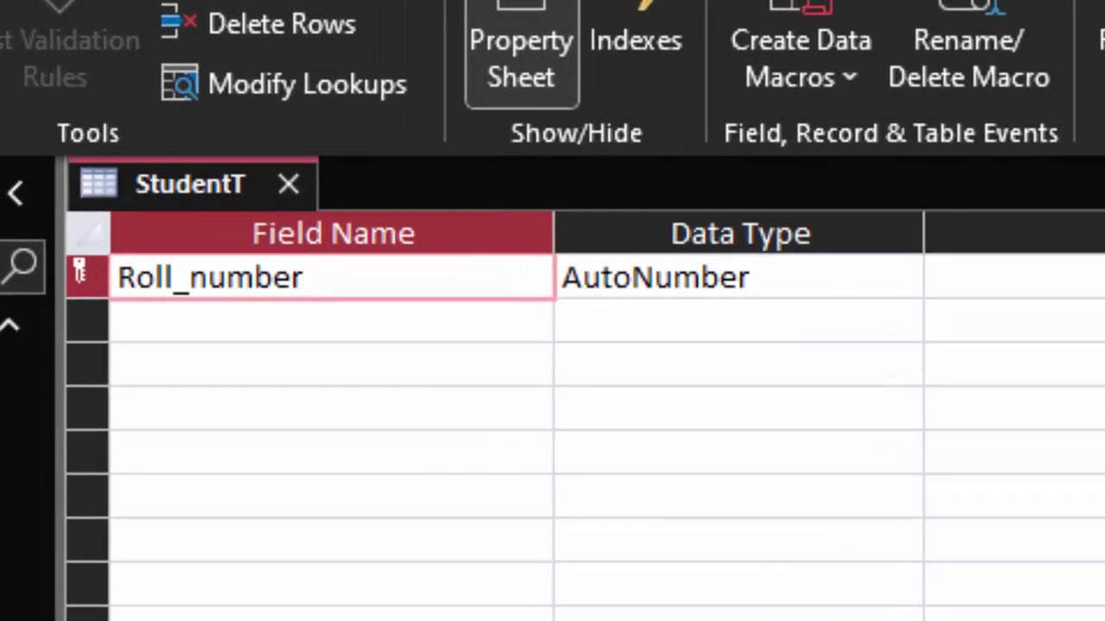
# Add a second field, Registration_no, with the Short Text data type
pyautogui.click(248, 333)
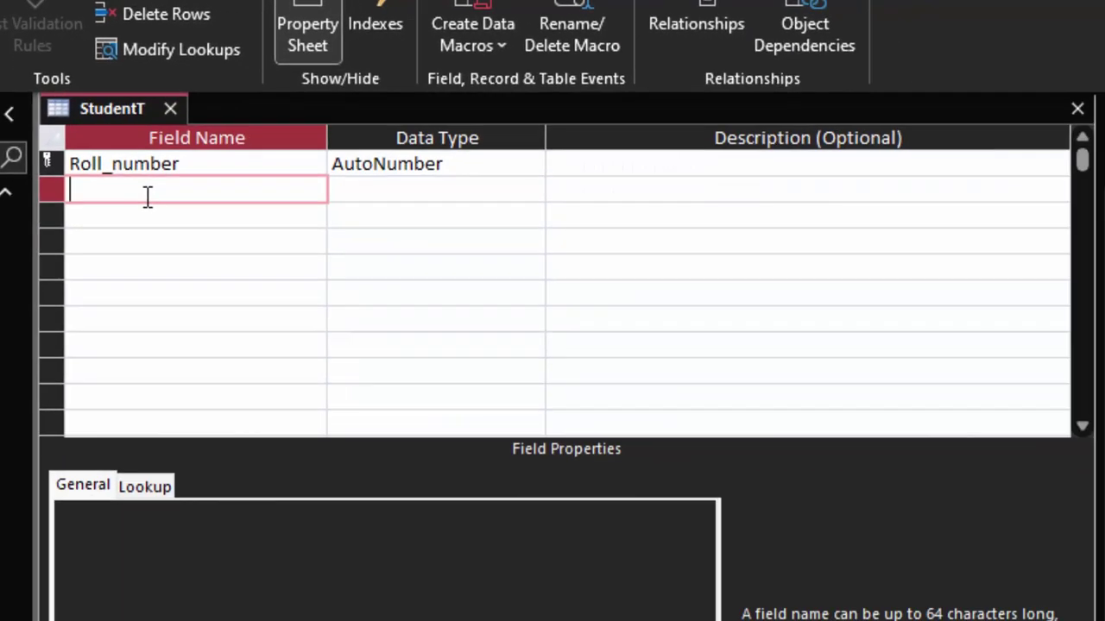
pyautogui.write('Re')
pyautogui.write('gistra')
pyautogui.write('tion_')
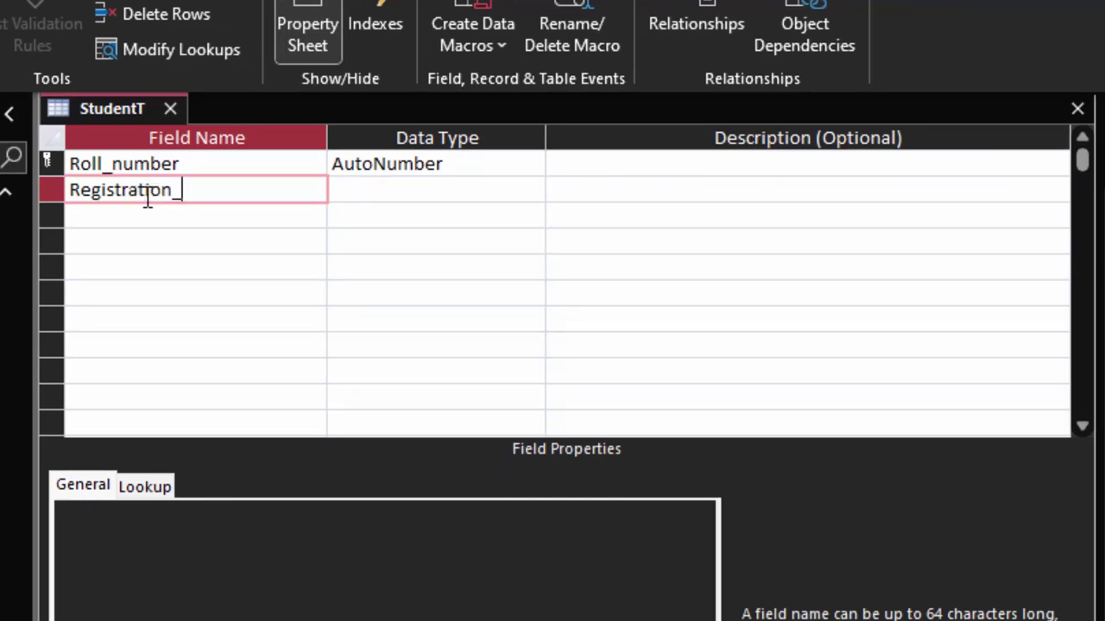
pyautogui.write('no')
pyautogui.click(403, 190)
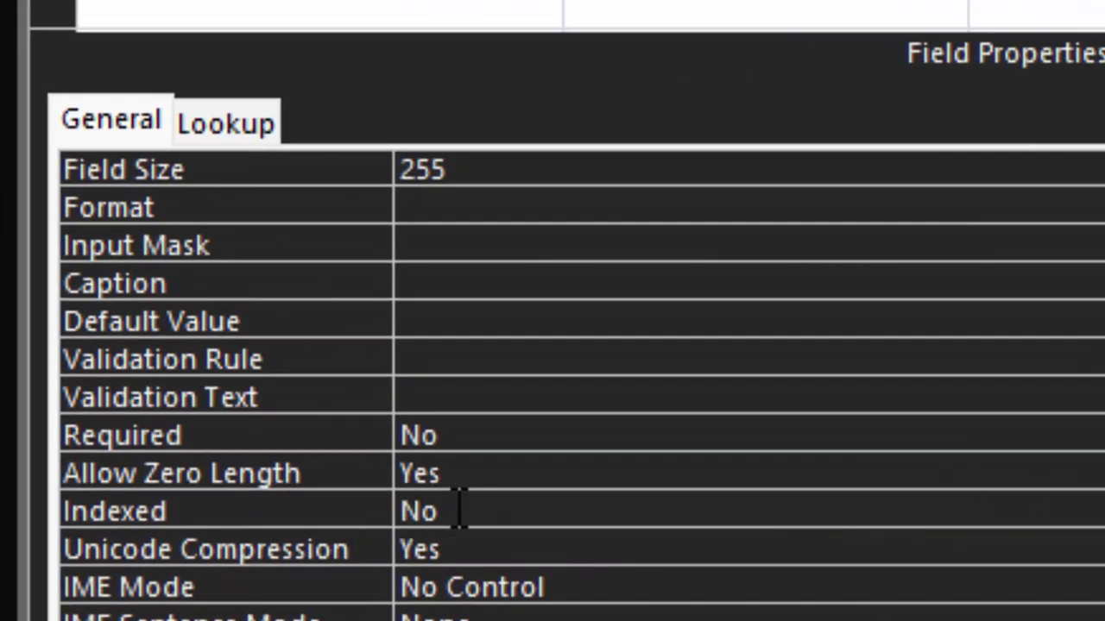
# Set Registration_no's Indexed property to Yes (No Duplicates)
pyautogui.click(488, 511)
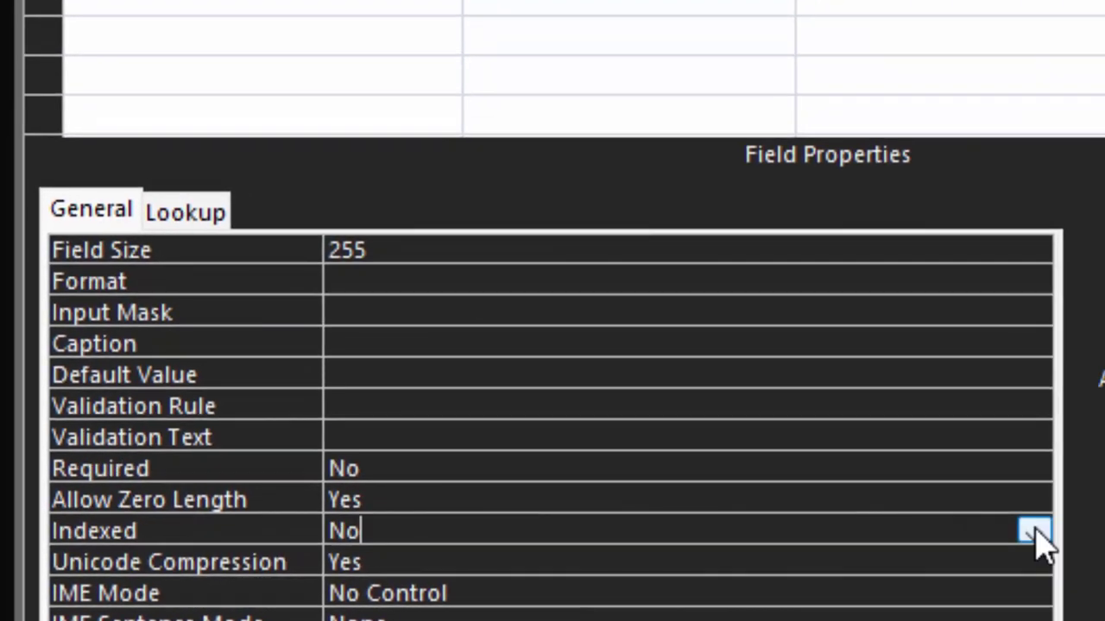
pyautogui.click(1035, 533)
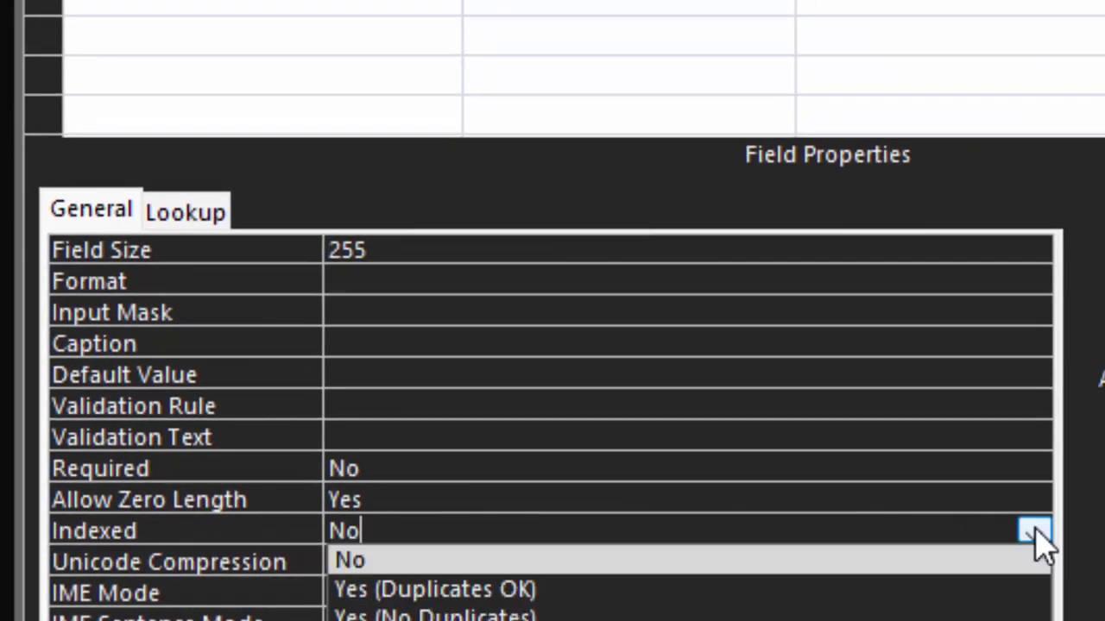
pyautogui.click(744, 615)
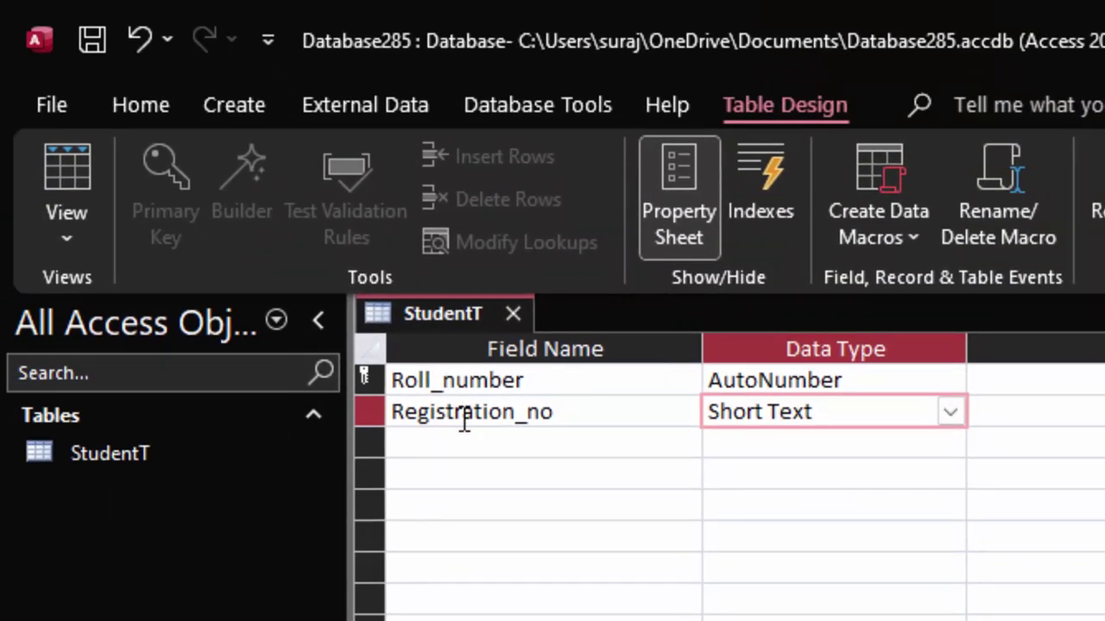
# Add a Name_of_student field, keeping it as Short Text
pyautogui.click(483, 441)
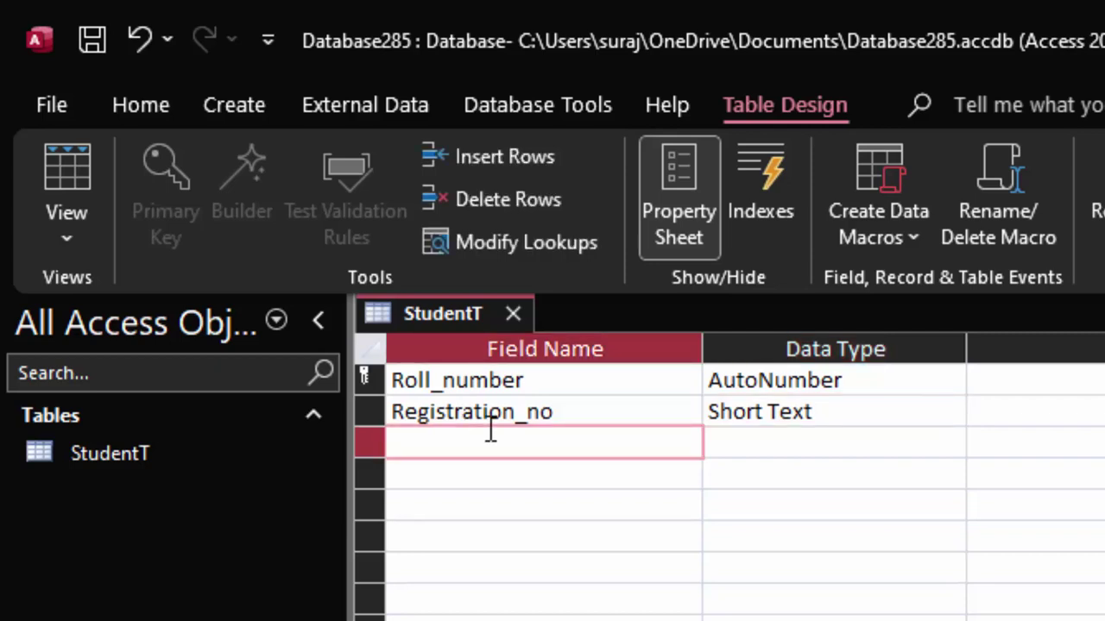
pyautogui.write('Name')
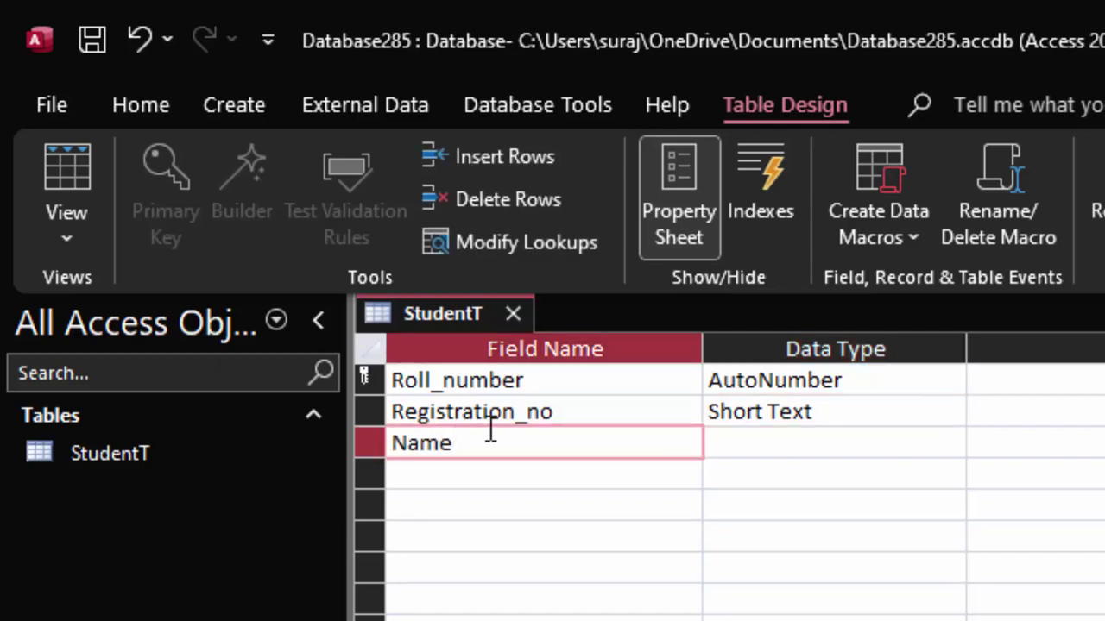
pyautogui.write('_of_st')
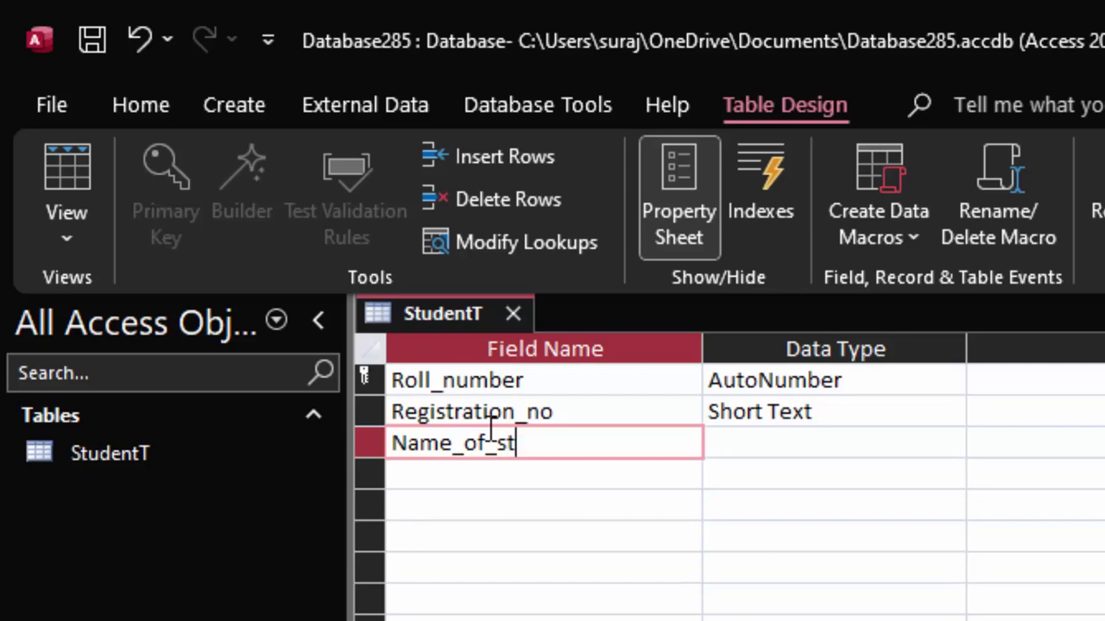
pyautogui.write('udent')
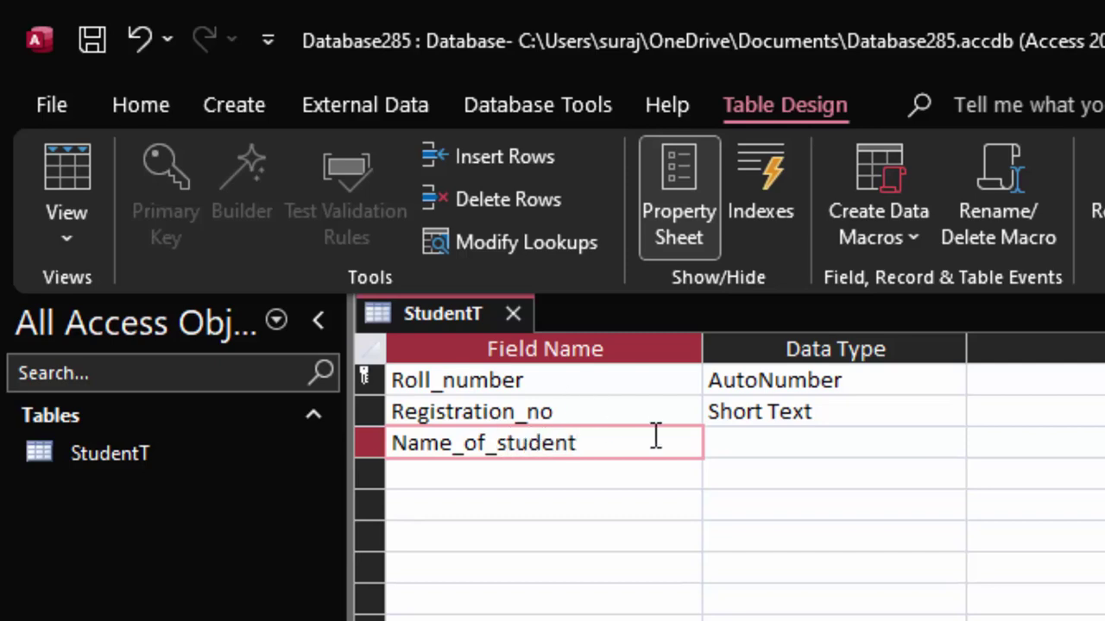
pyautogui.click(763, 442)
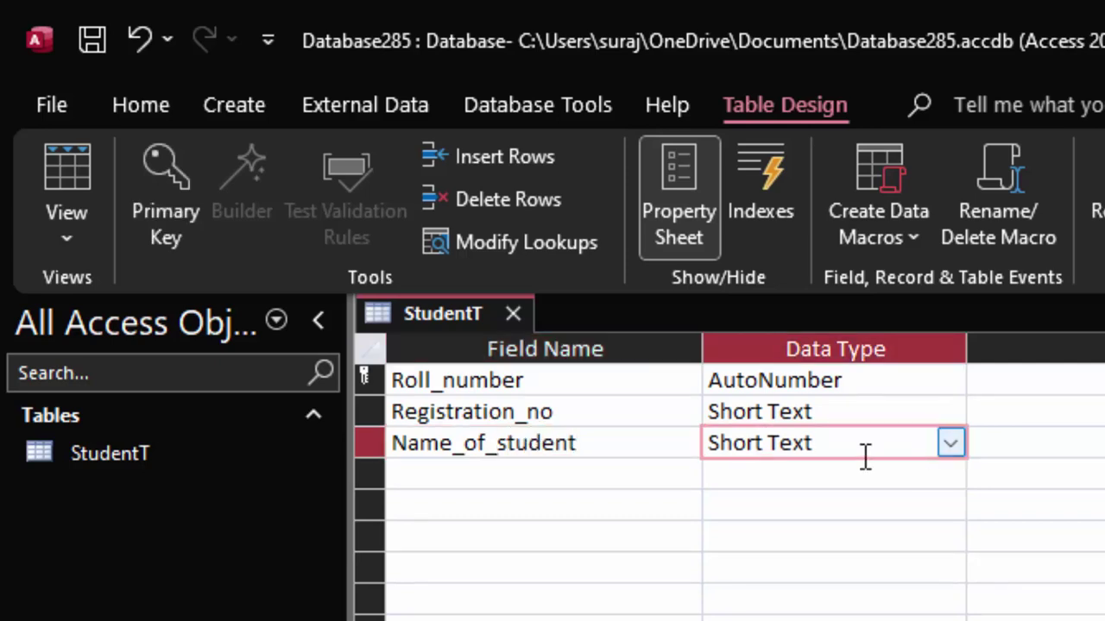
# Add a Computer field with the Number data type
pyautogui.click(438, 492)
pyautogui.click(449, 469)
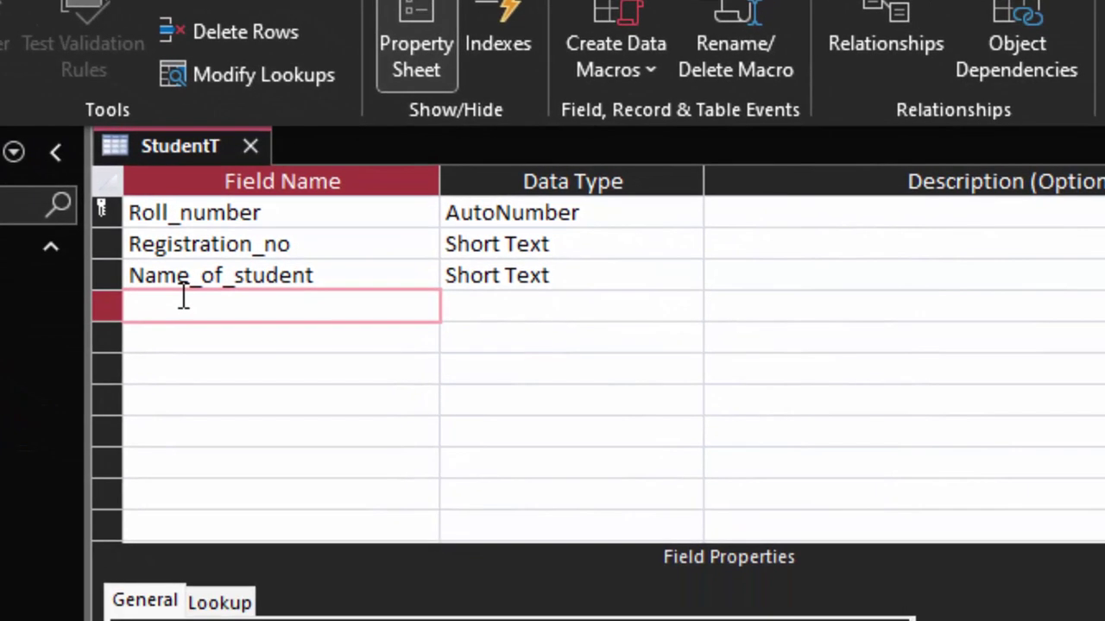
pyautogui.write('Comp')
pyautogui.write('uter')
pyautogui.click(647, 302)
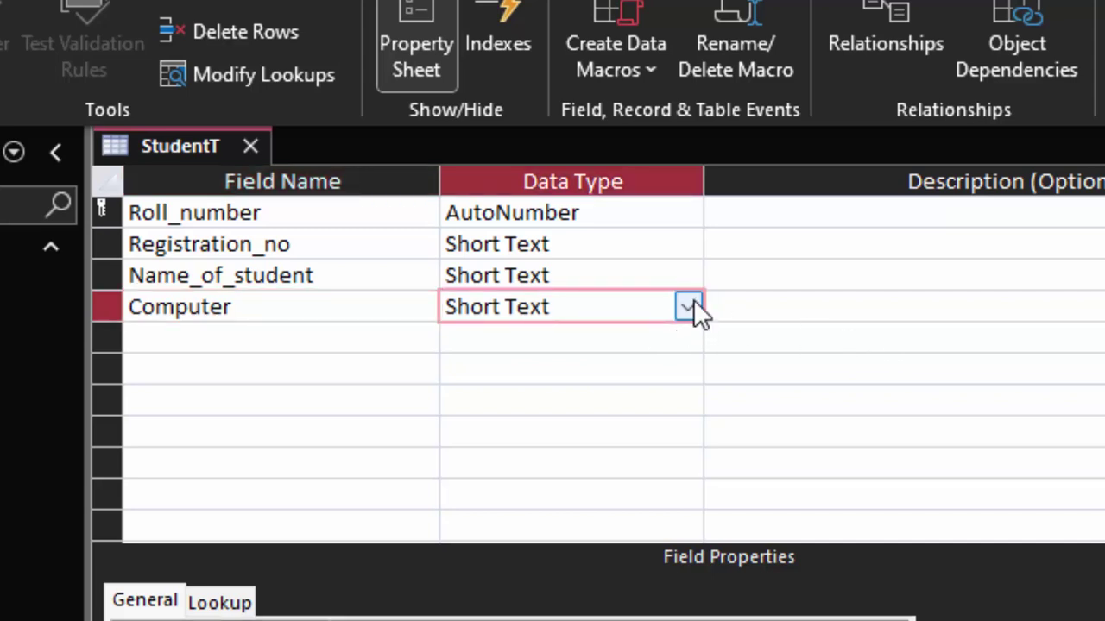
pyautogui.click(691, 302)
pyautogui.click(609, 402)
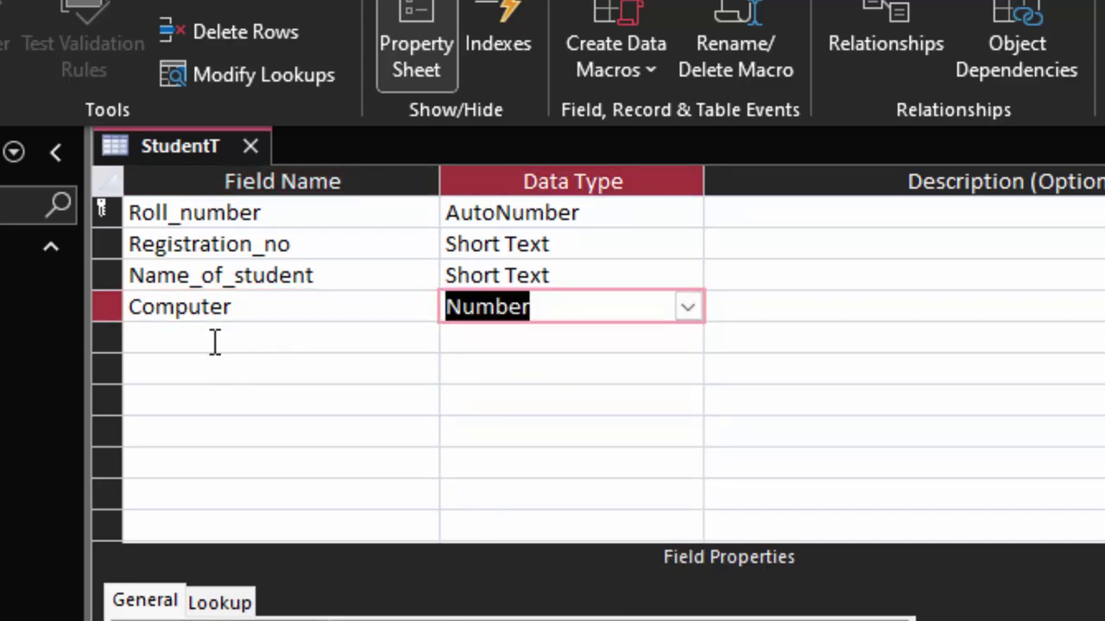
# Add a Maths field, initially Long Text, and name the next field Sst
pyautogui.click(215, 341)
pyautogui.write('Math')
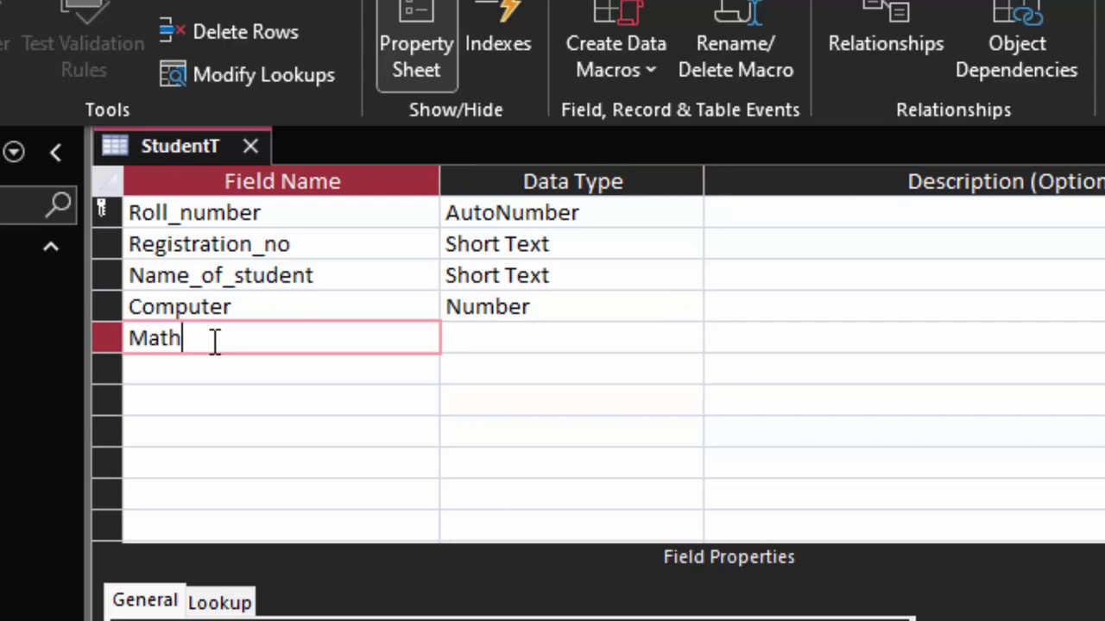
pyautogui.write('s')
pyautogui.press('Tab')
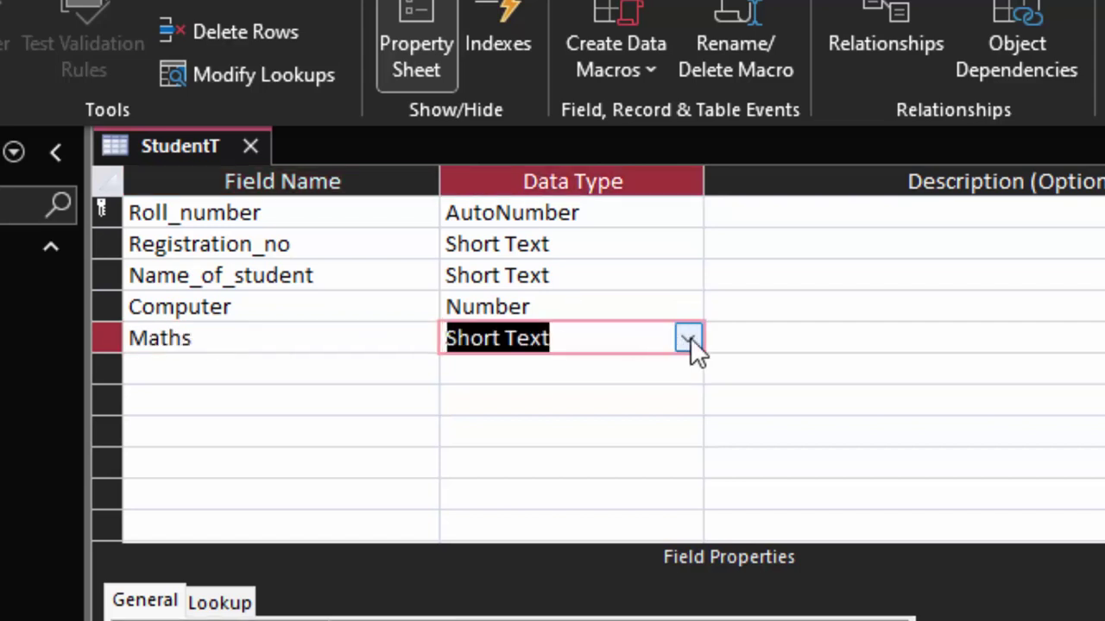
pyautogui.click(689, 338)
pyautogui.click(561, 399)
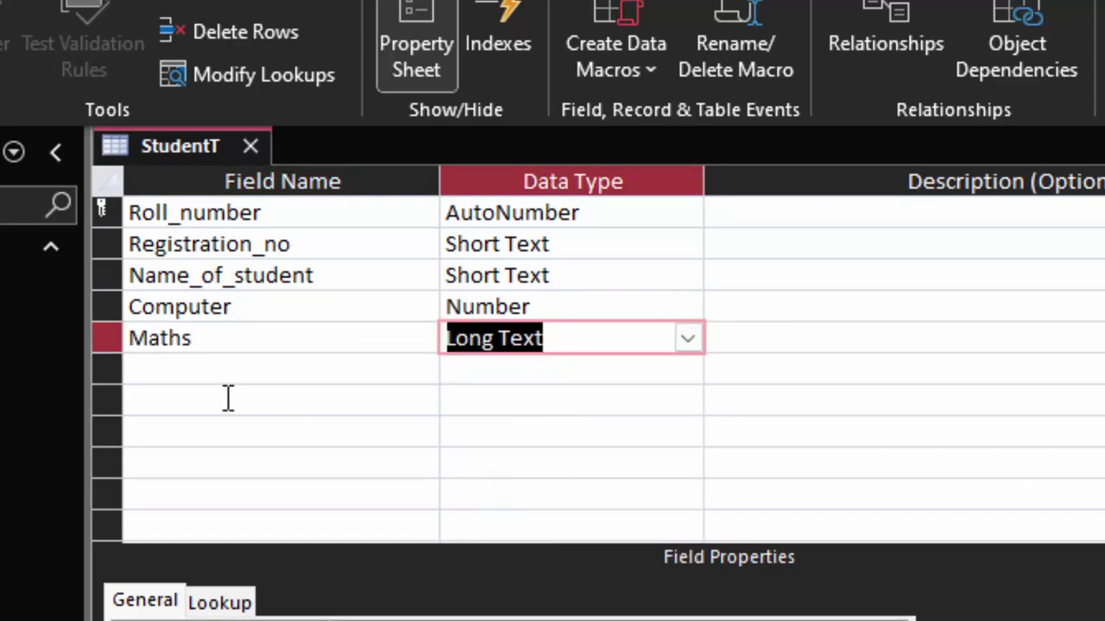
pyautogui.click(220, 372)
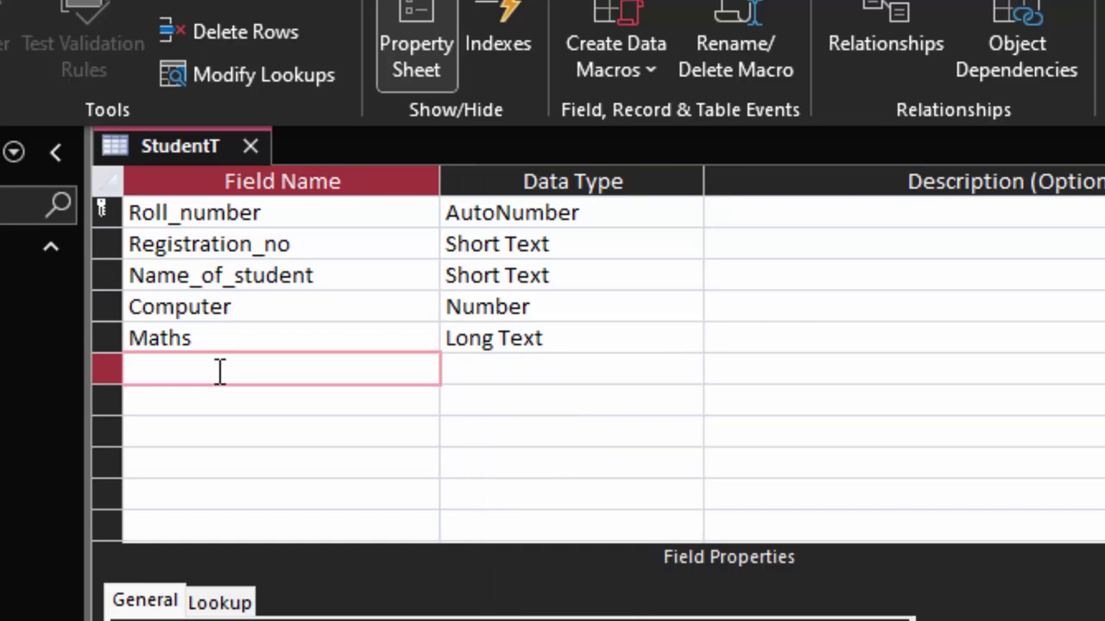
pyautogui.write('Com')
pyautogui.press('BackSpace')
pyautogui.press('BackSpace')
pyautogui.press('BackSpace')
pyautogui.write('C')
pyautogui.press('BackSpace')
pyautogui.write('Sst')
# Change Maths to Number and set Sst to Number as well
pyautogui.click(599, 369)
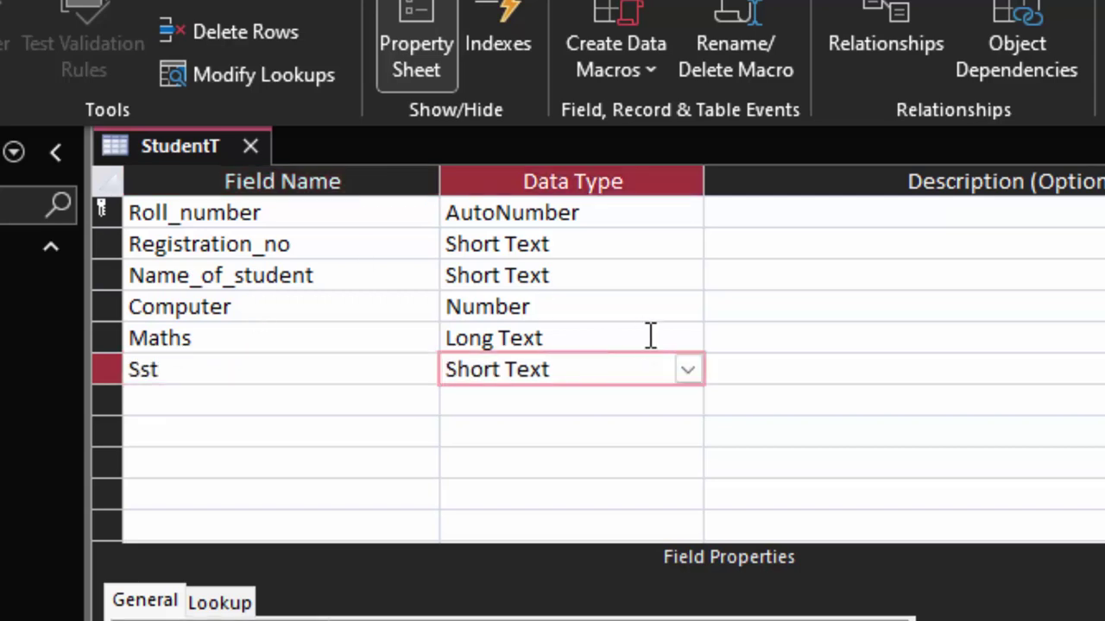
pyautogui.click(651, 337)
pyautogui.click(687, 339)
pyautogui.click(530, 429)
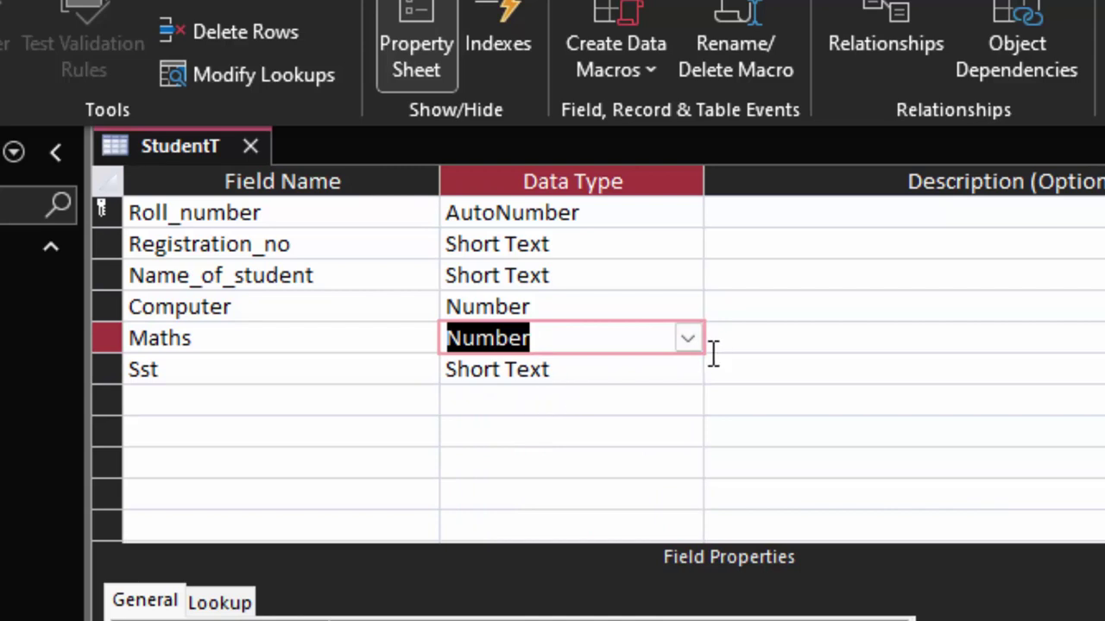
pyautogui.click(636, 382)
pyautogui.click(696, 379)
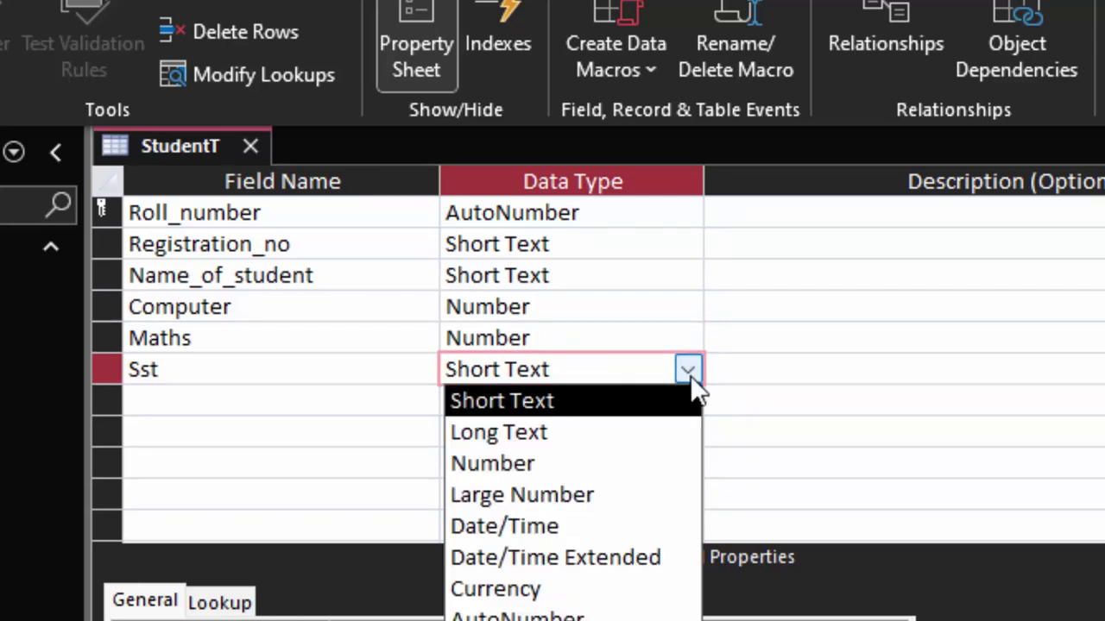
pyautogui.click(617, 463)
pyautogui.click(156, 401)
pyautogui.write('T')
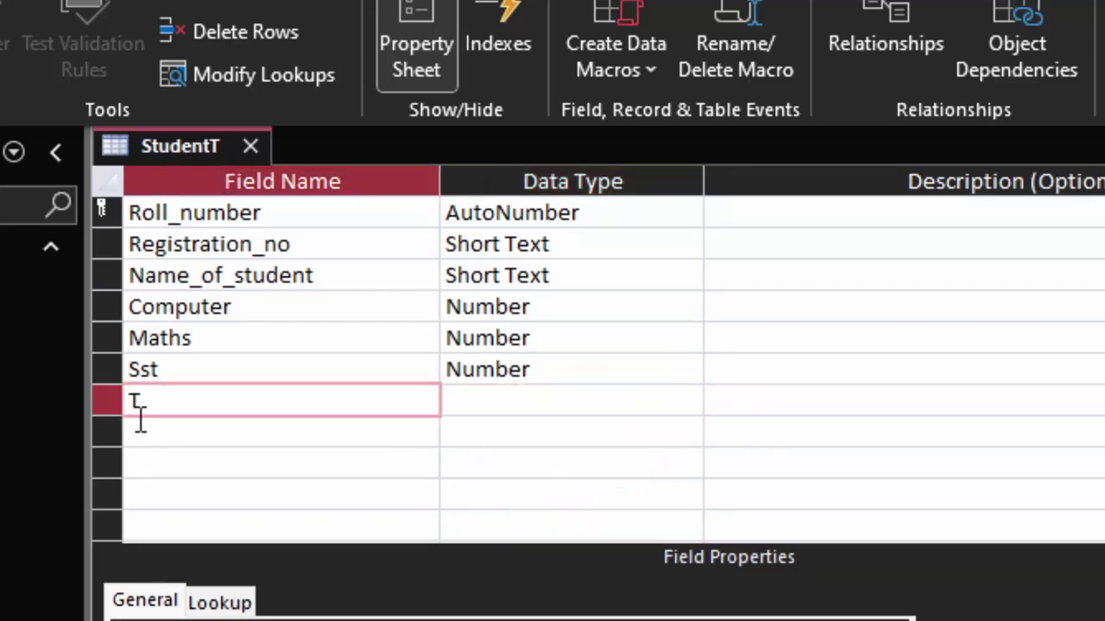
# Add Total and Average fields, both with the Number data type
pyautogui.write('otal')
pyautogui.click(586, 406)
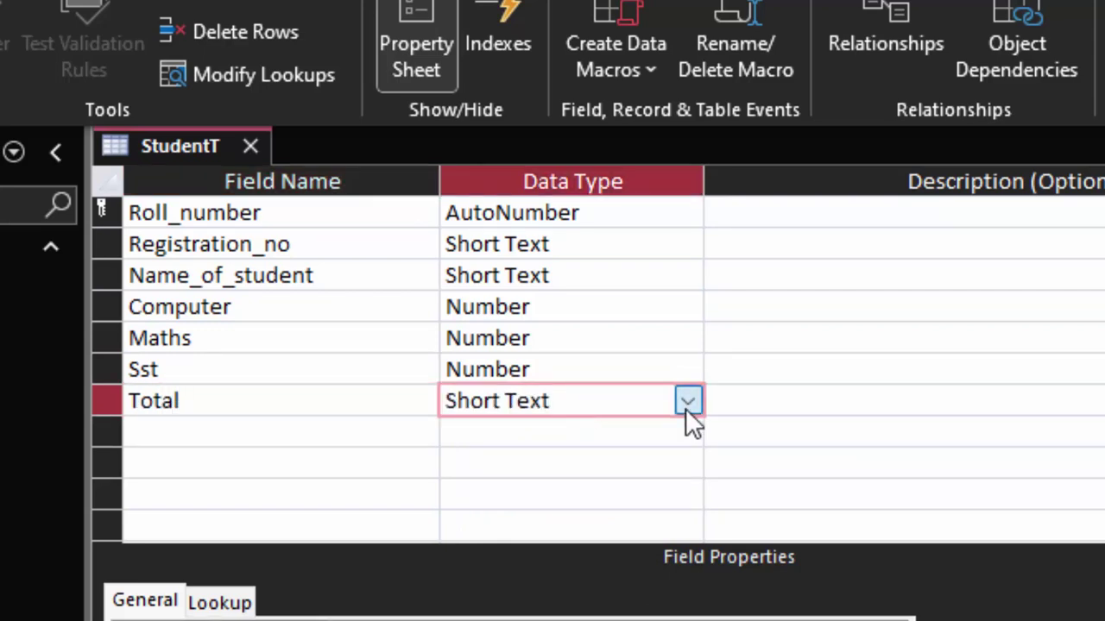
pyautogui.click(688, 402)
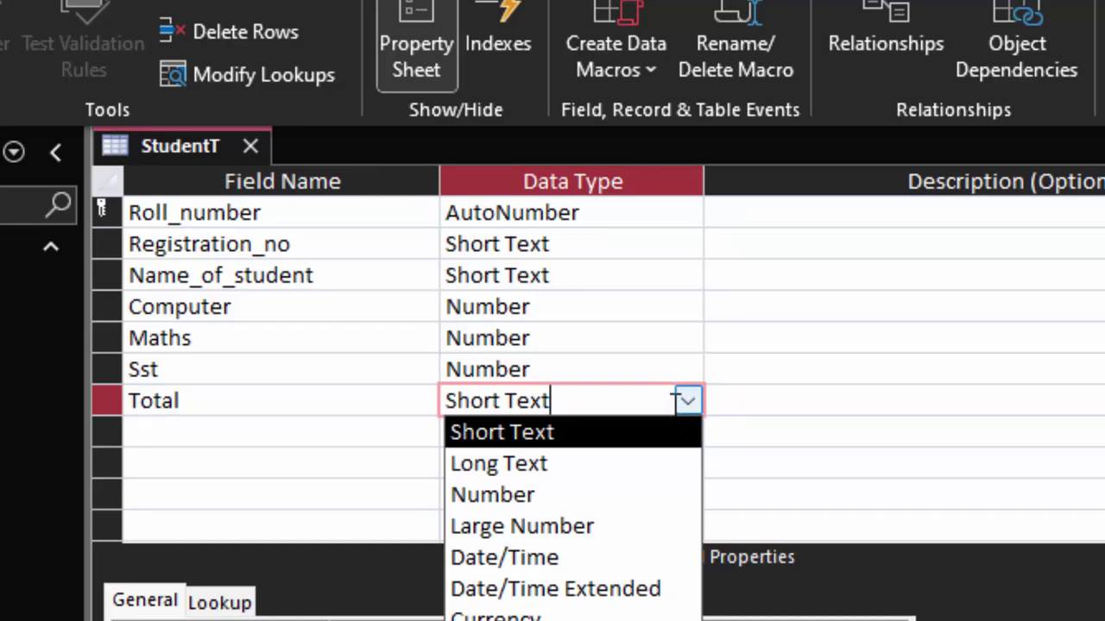
pyautogui.click(529, 506)
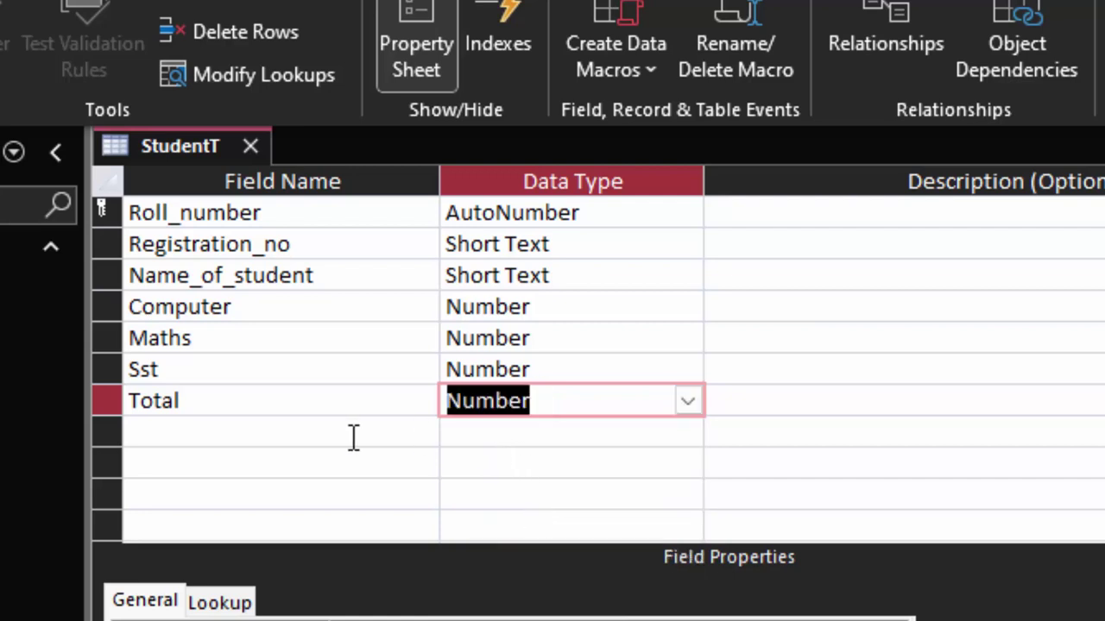
pyautogui.click(233, 436)
pyautogui.write('A')
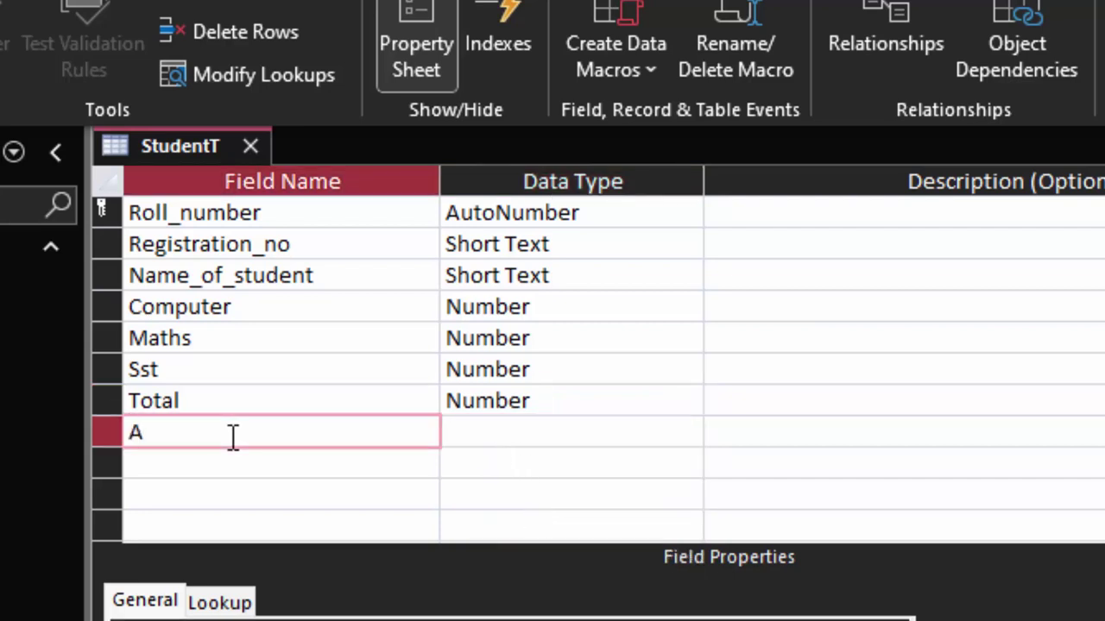
pyautogui.write('verage')
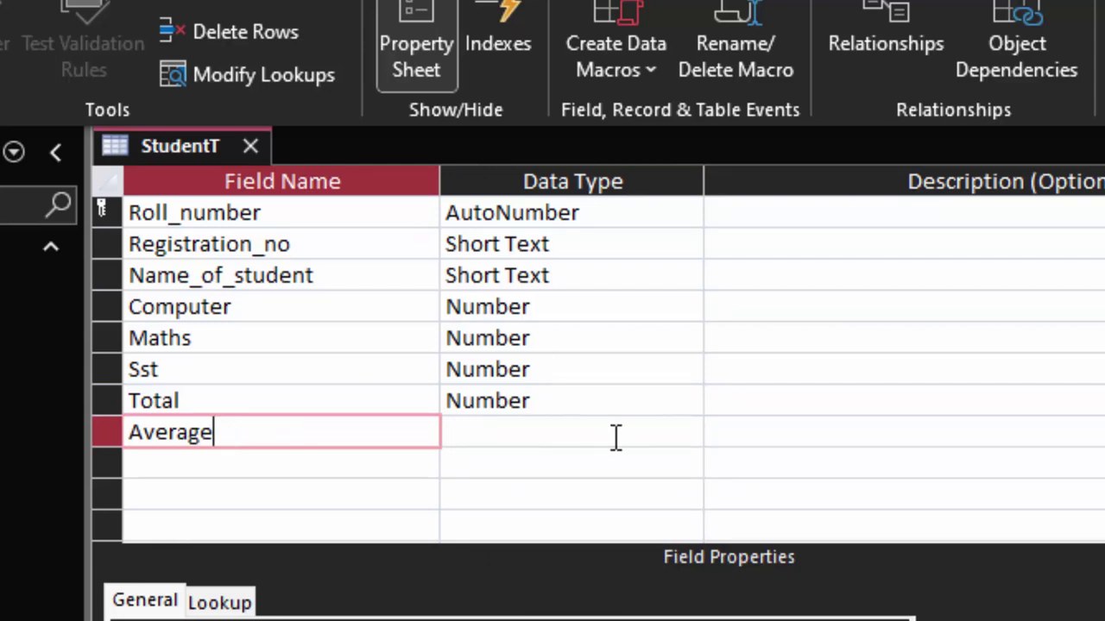
pyautogui.click(656, 438)
pyautogui.click(688, 433)
pyautogui.click(569, 524)
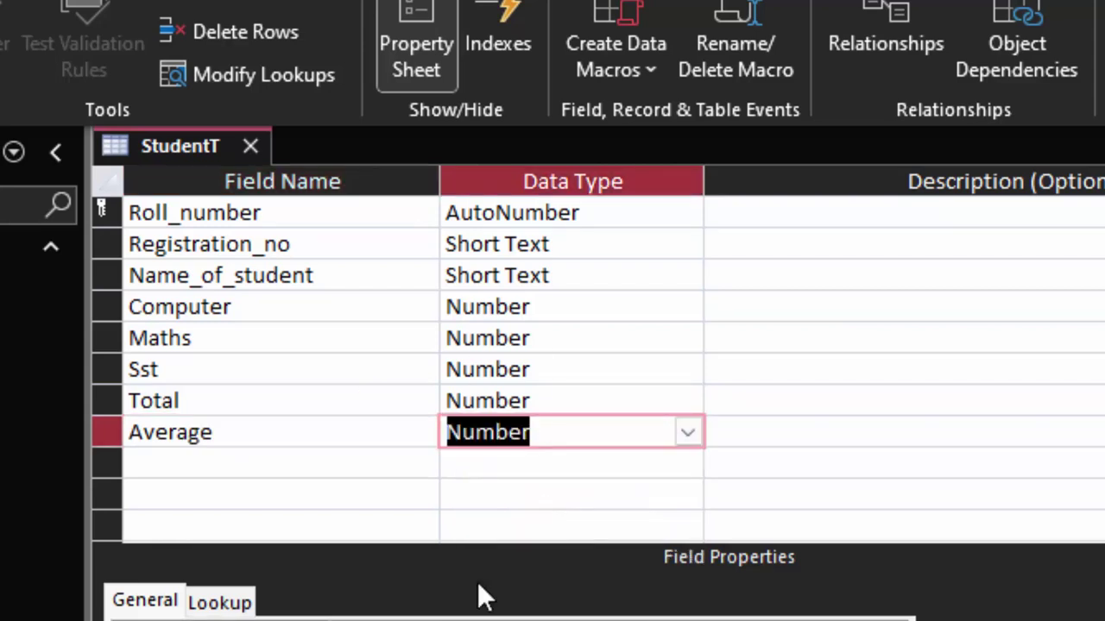
# Begin typing the Grade field name in the row below Average
pyautogui.click(204, 613)
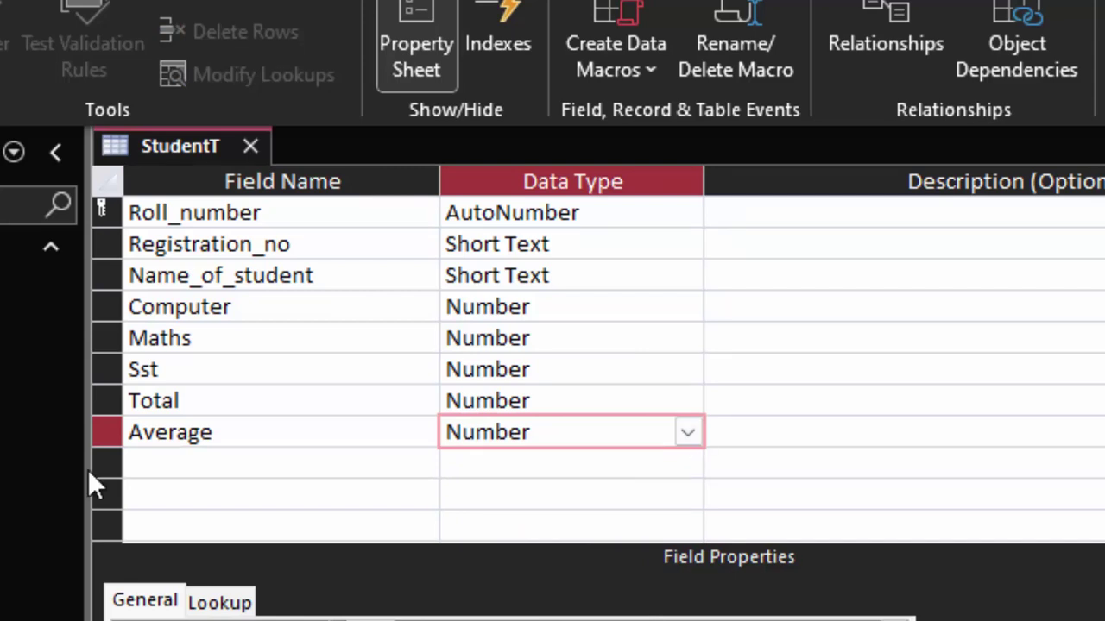
pyautogui.click(211, 463)
pyautogui.write('Grade')
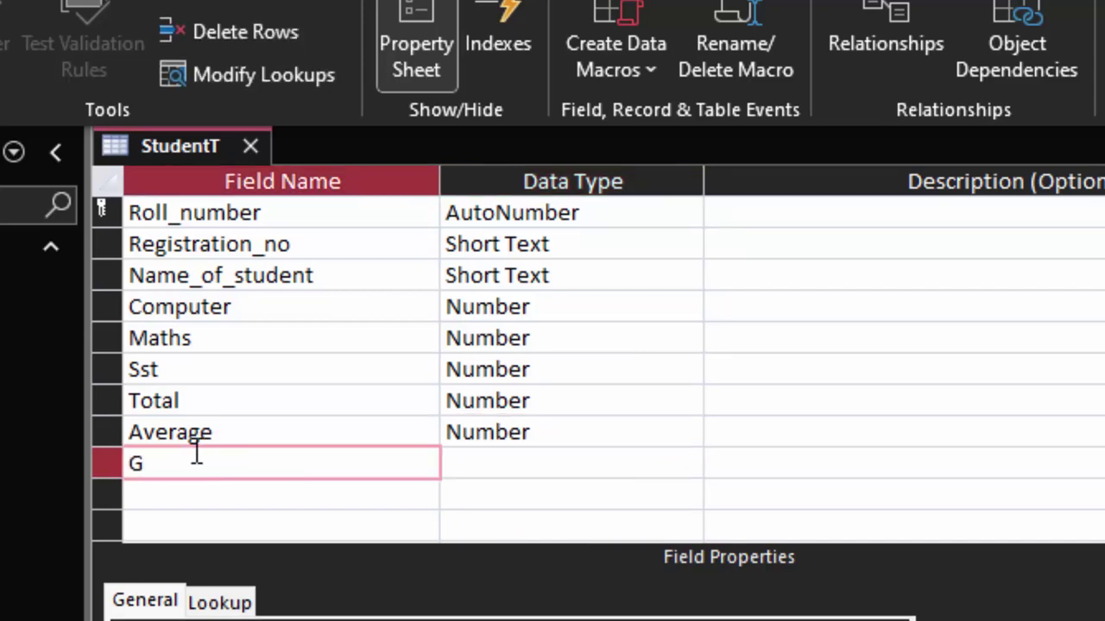
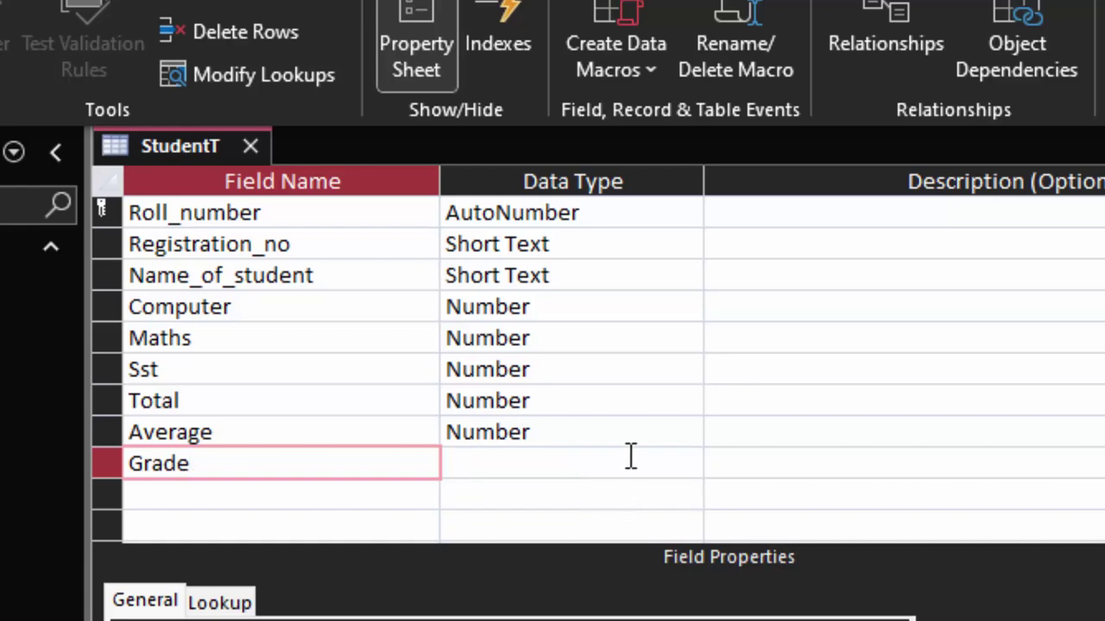
# Make Grade a Number field with Double field size, then switch StudentT to Datasheet view
pyautogui.click(631, 457)
pyautogui.click(688, 463)
pyautogui.click(544, 561)
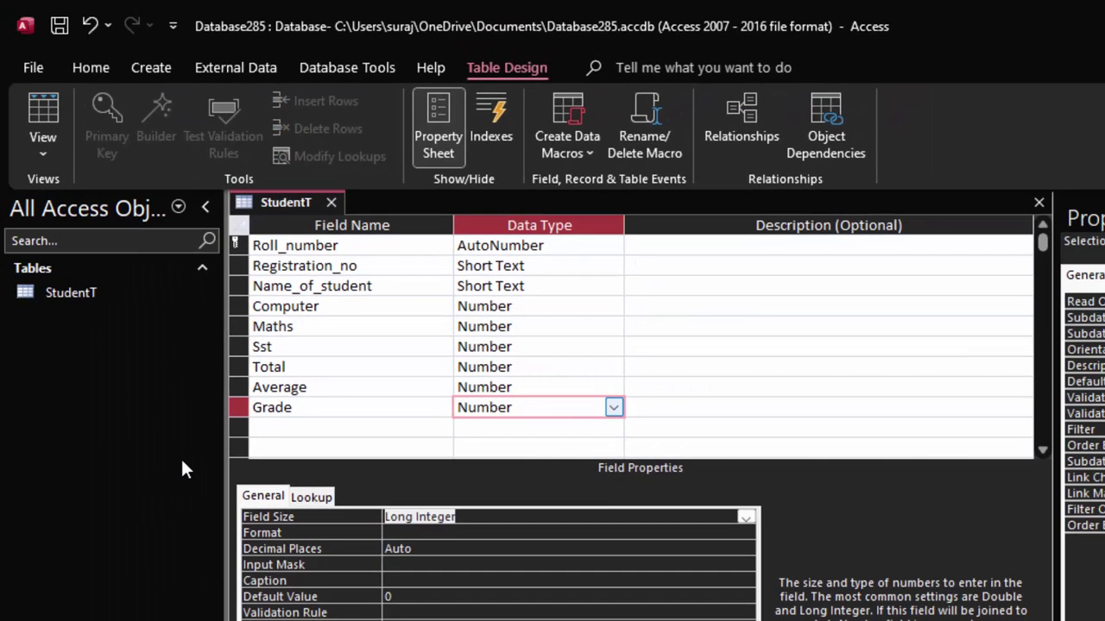
pyautogui.write('double')
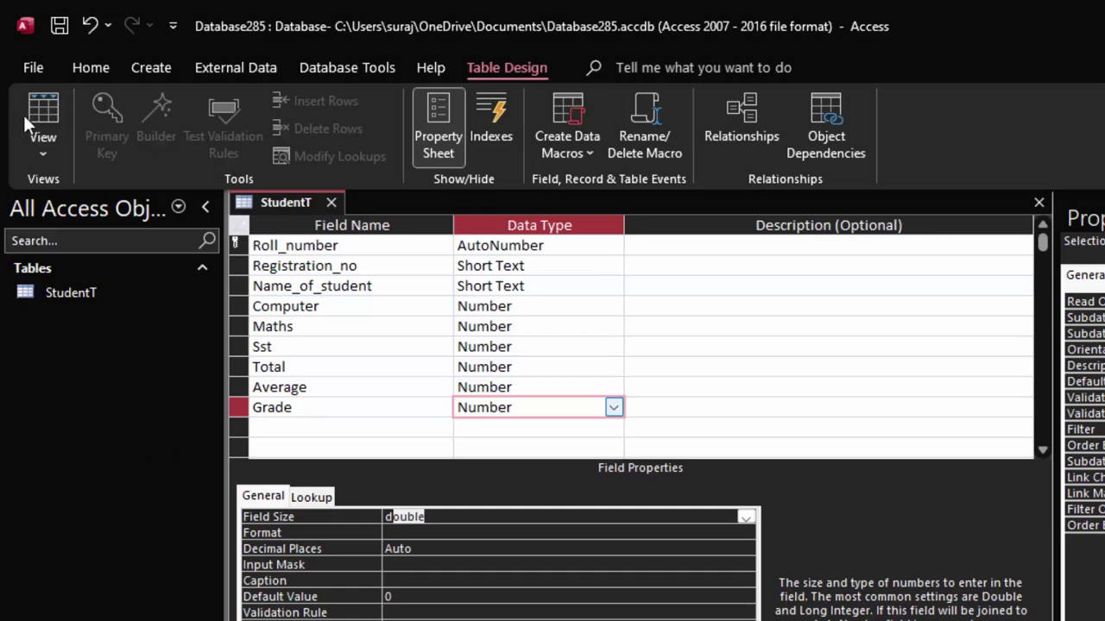
pyautogui.click(32, 110)
# Save the table, widen the Roll_number and Registration_no columns, and enter registration K01
pyautogui.click(697, 462)
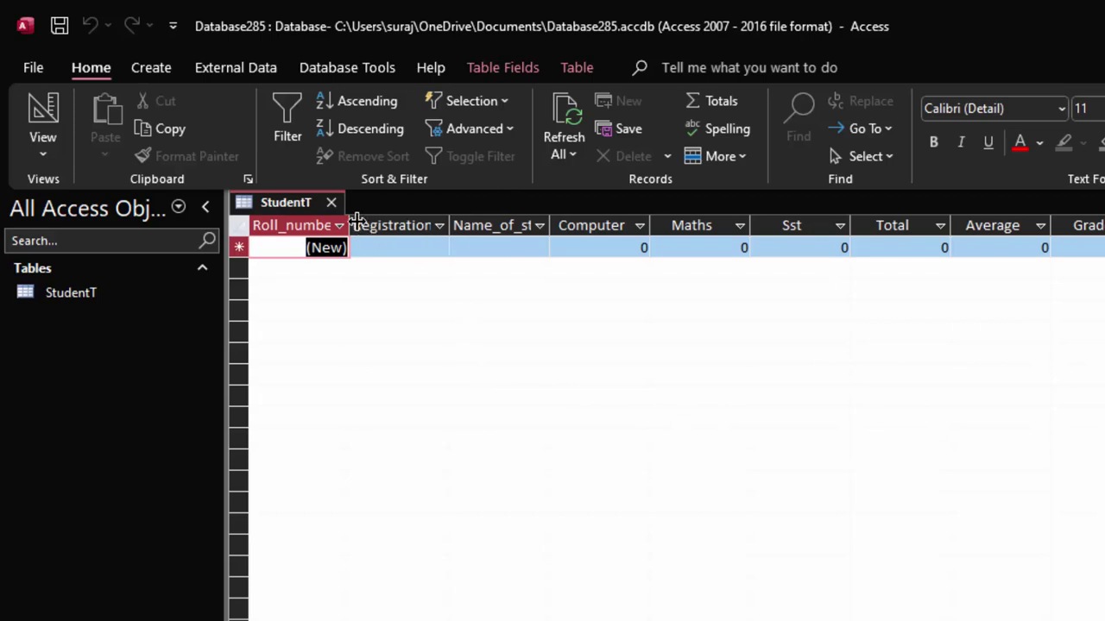
pyautogui.moveTo(348, 226); pyautogui.dragTo(377, 230)
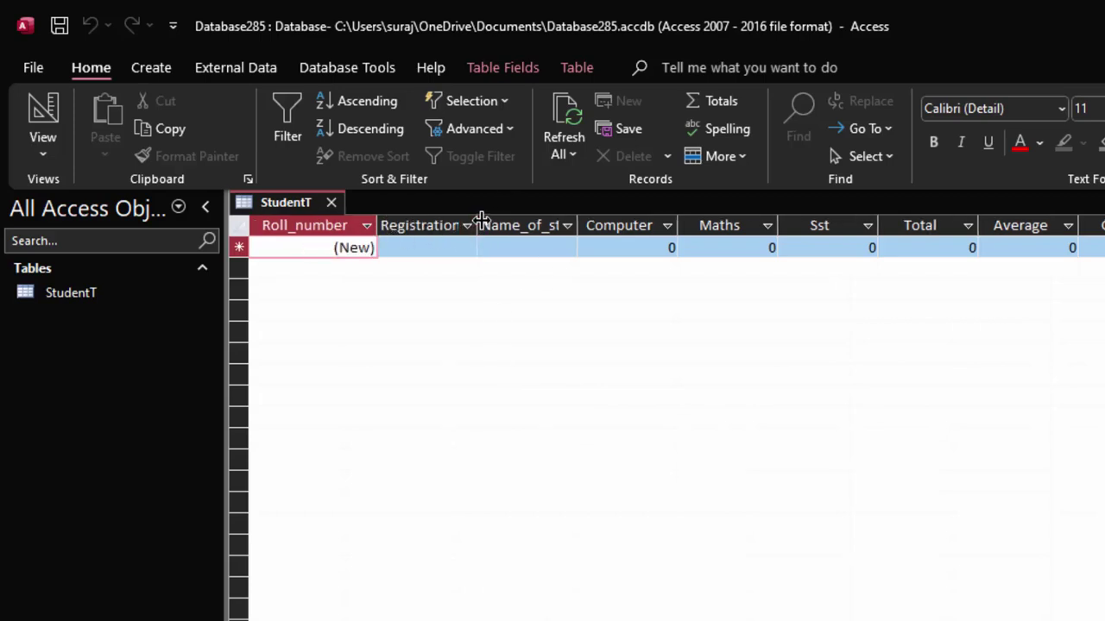
pyautogui.doubleClick(477, 225)
pyautogui.click(492, 246)
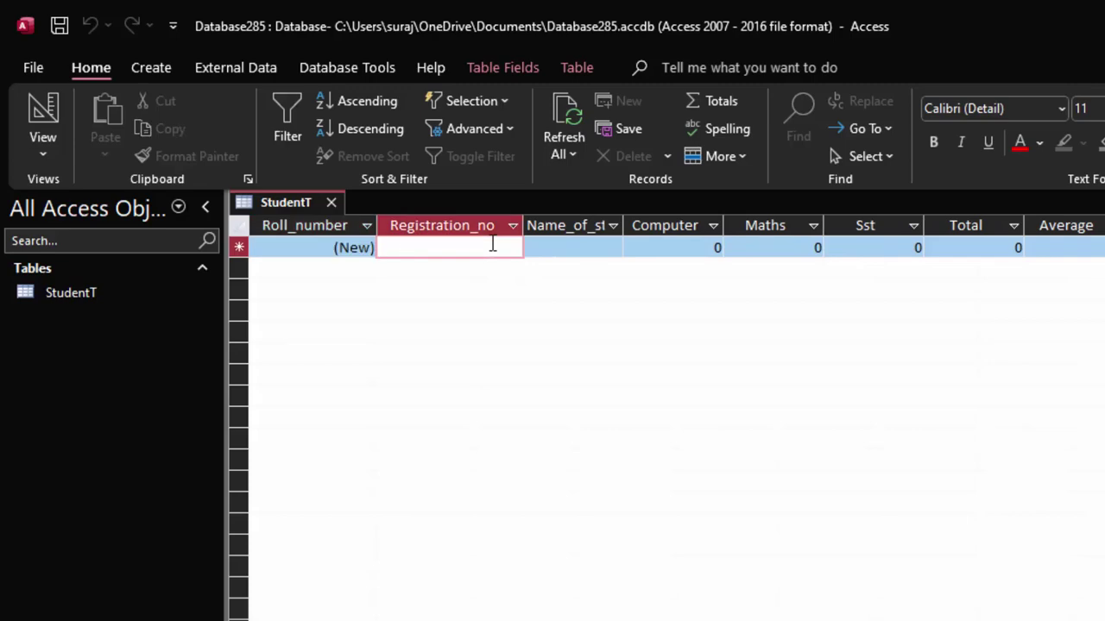
pyautogui.write('K01')
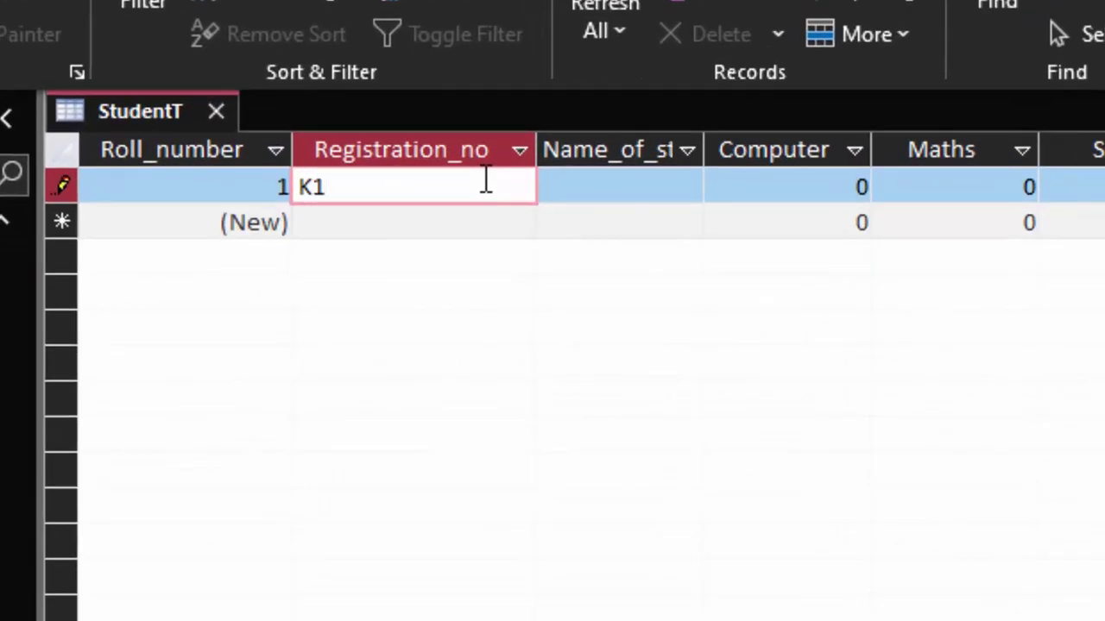
pyautogui.press('BackSpace')
pyautogui.write('01')
pyautogui.press('Tab')
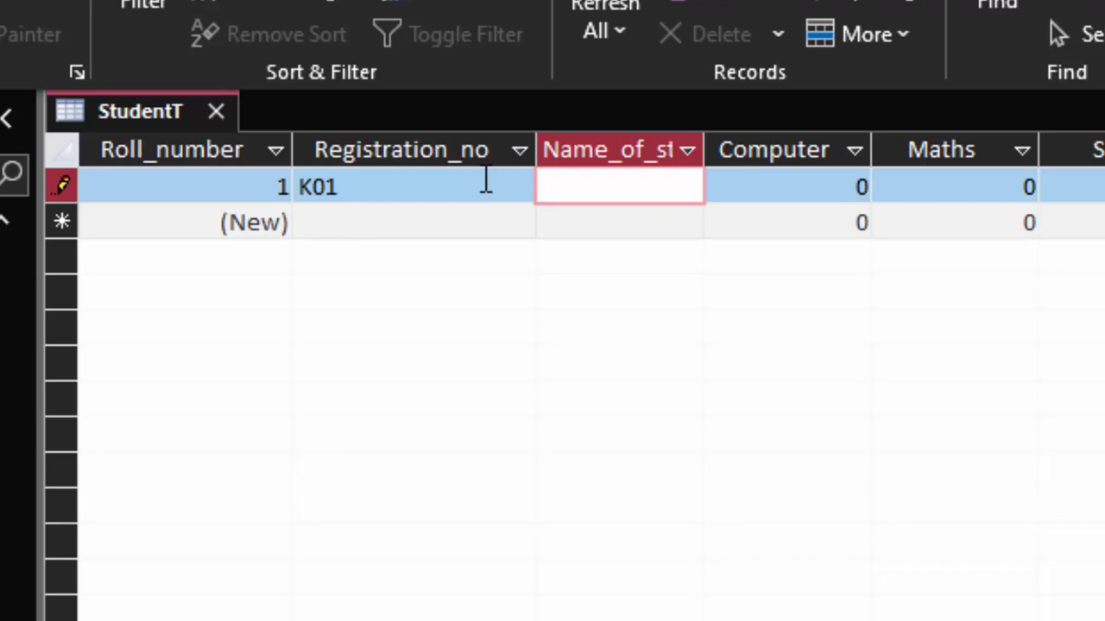
# Enter the student's name and marks Computer 67, Maths 88 and Sst 66
pyautogui.moveTo(703, 149); pyautogui.dragTo(789, 216)
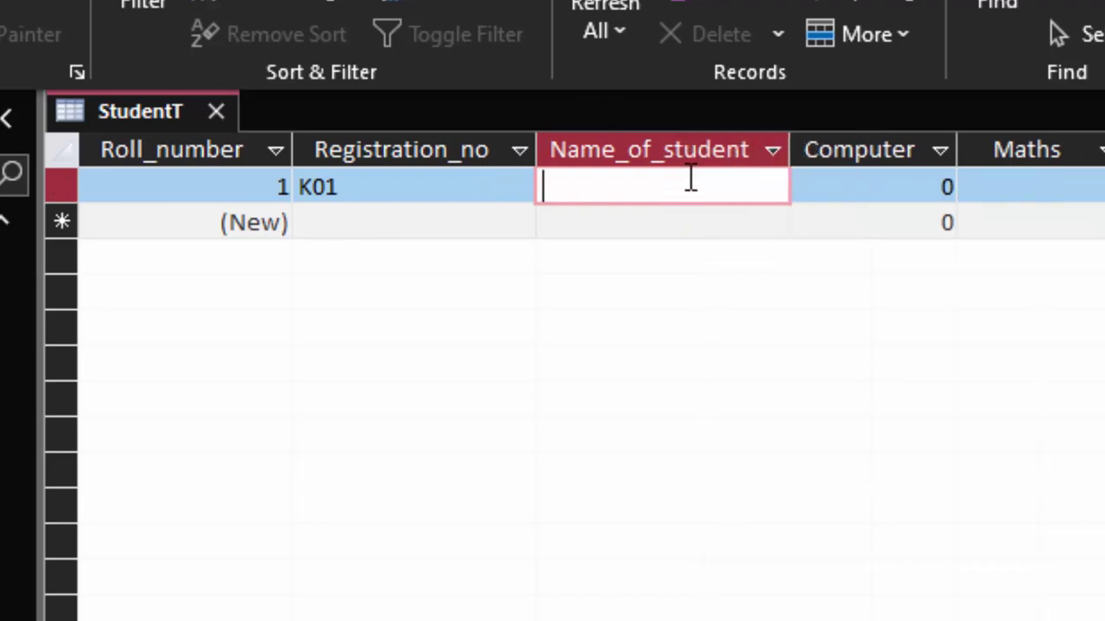
pyautogui.write('G')
pyautogui.write('aurav')
pyautogui.press('Tab')
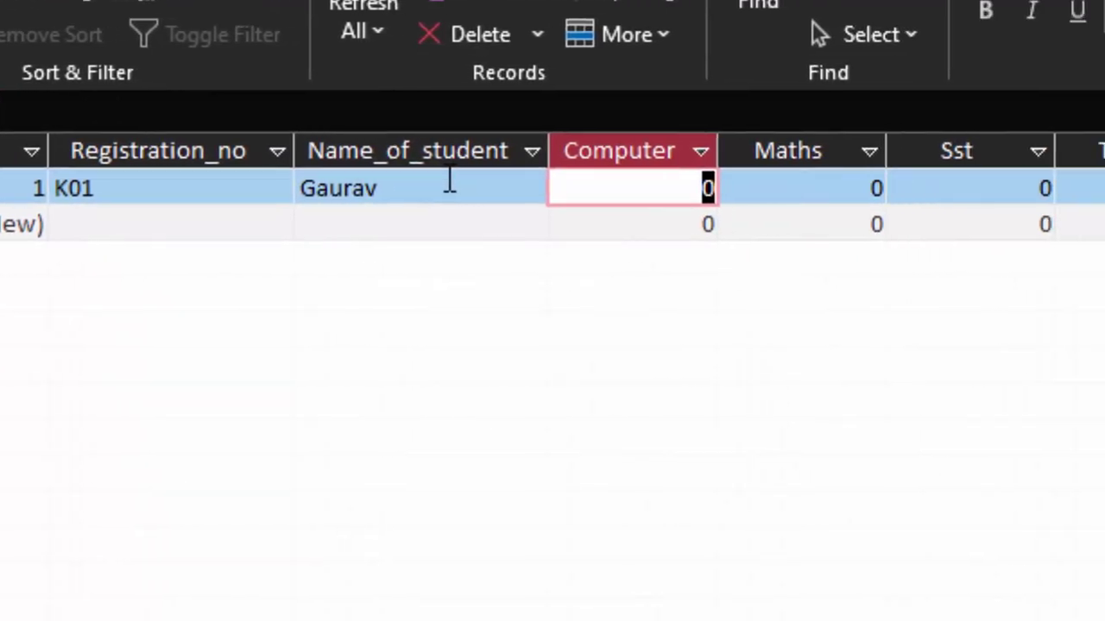
pyautogui.press('BackSpace')
pyautogui.write('67')
pyautogui.press('Tab')
pyautogui.write('88')
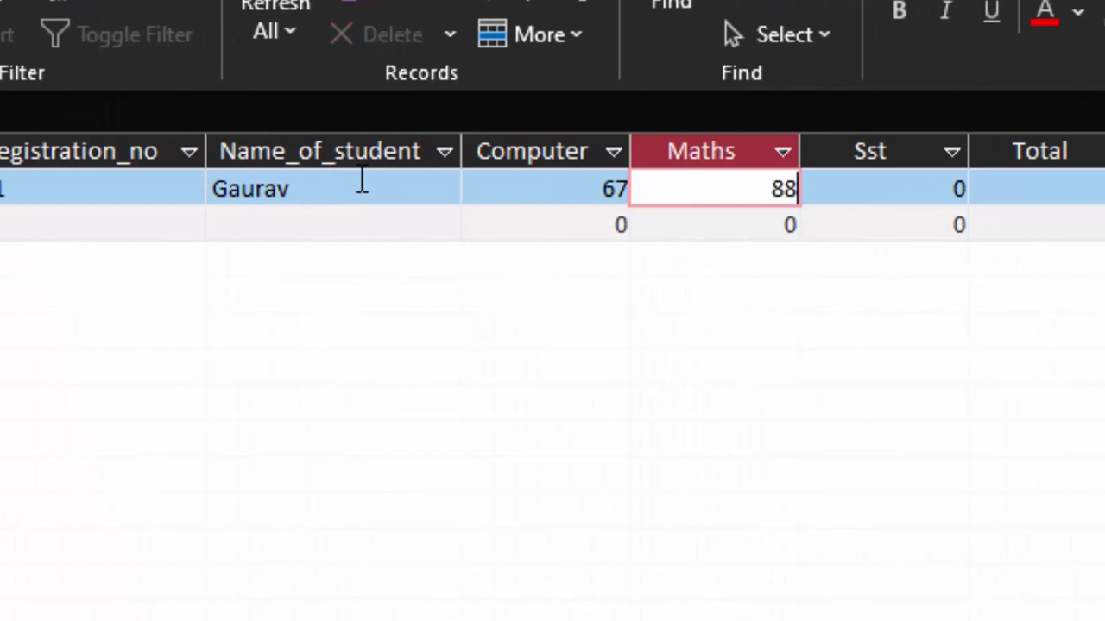
pyautogui.press('Tab')
pyautogui.write('66')
pyautogui.press('Tab')
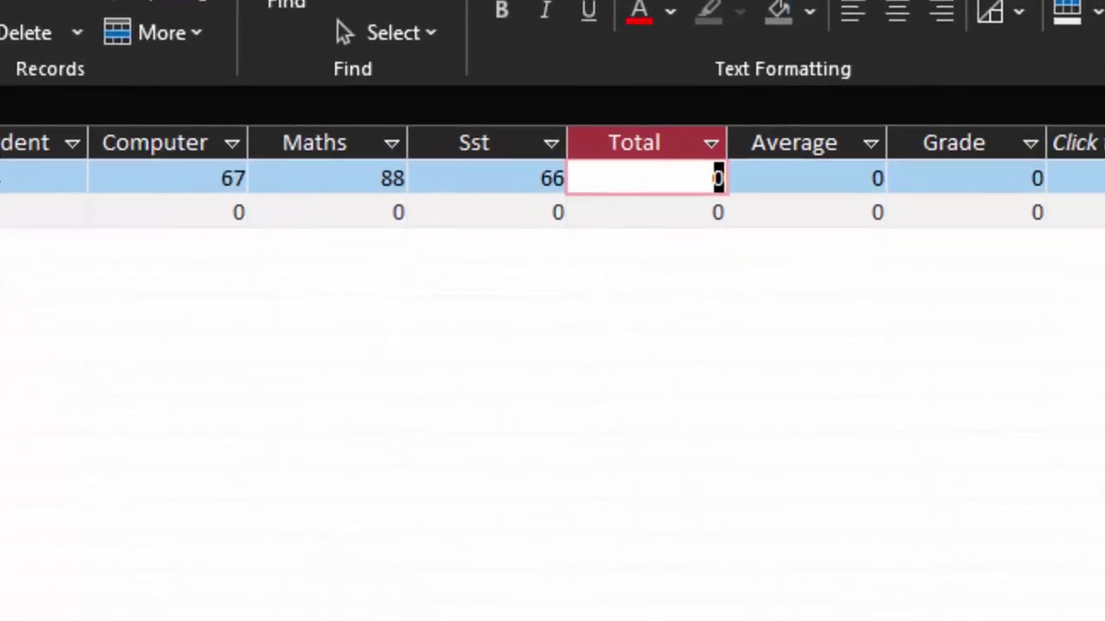
# Revisit the record's Total and Average cells, selecting the 0 in Total
pyautogui.press('Tab')
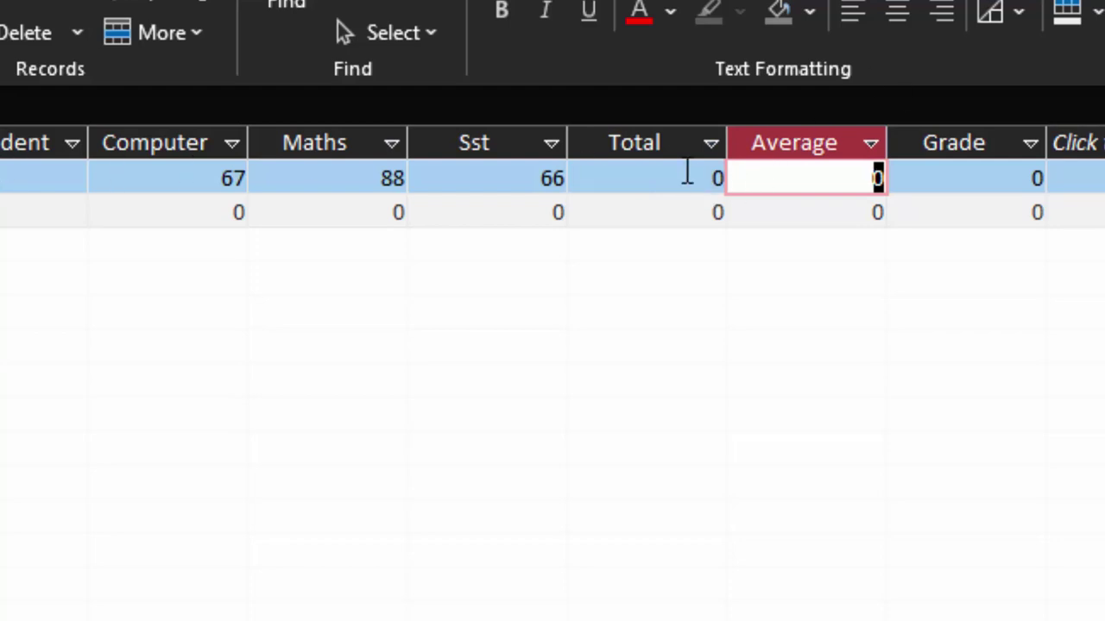
pyautogui.click(686, 175)
pyautogui.moveTo(713, 177); pyautogui.dragTo(725, 198)
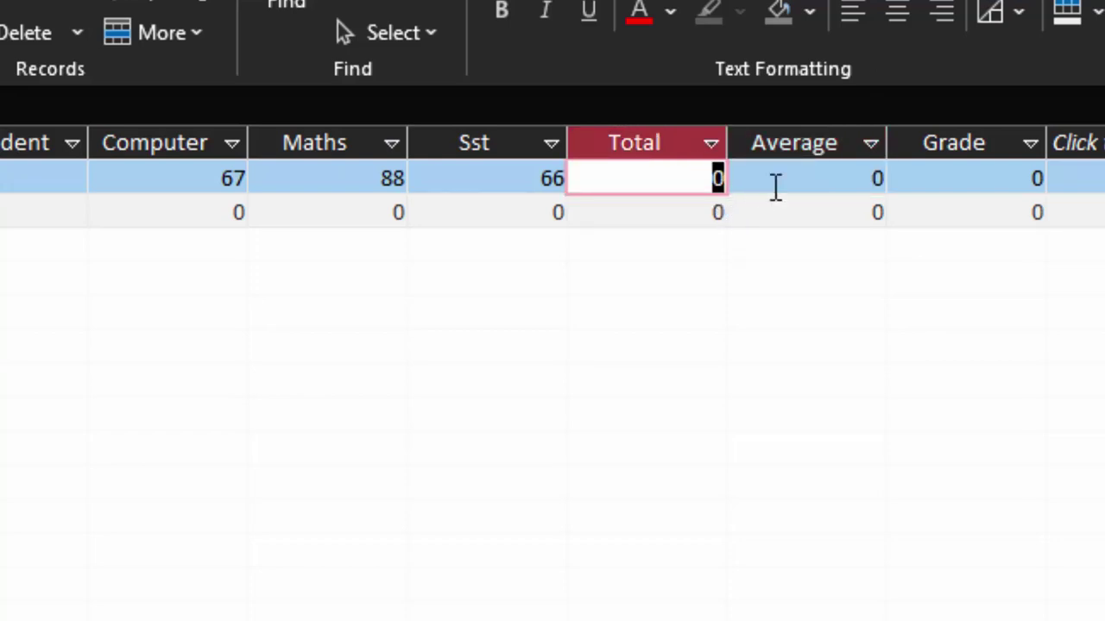
pyautogui.click(775, 189)
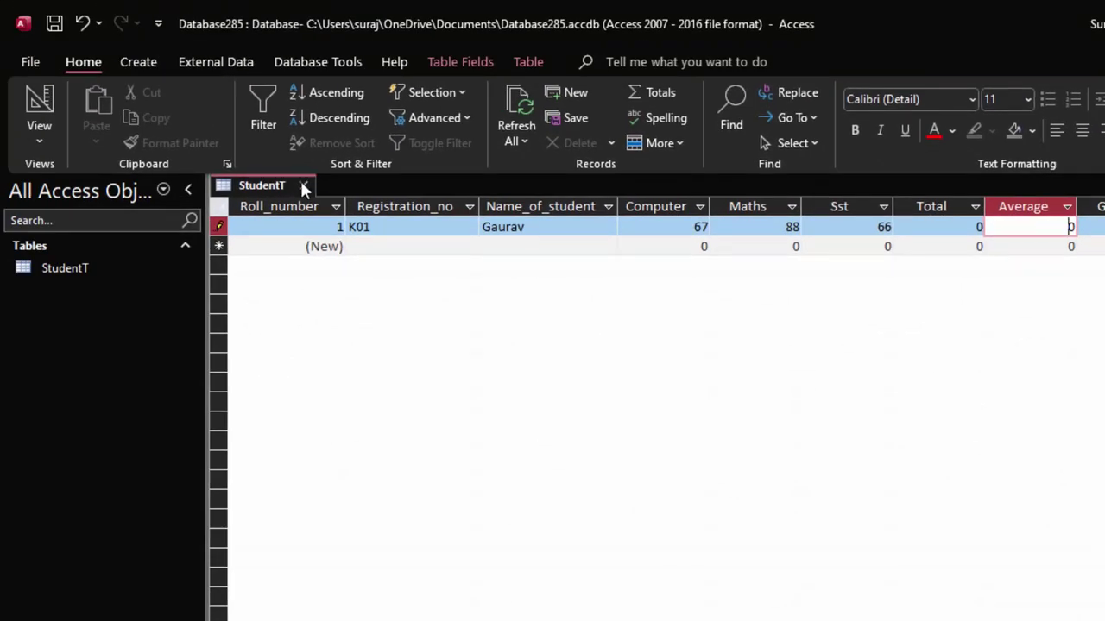
# Close StudentT saving its layout, then start a blank Form Design listing fields from all tables
pyautogui.click(303, 186)
pyautogui.click(592, 415)
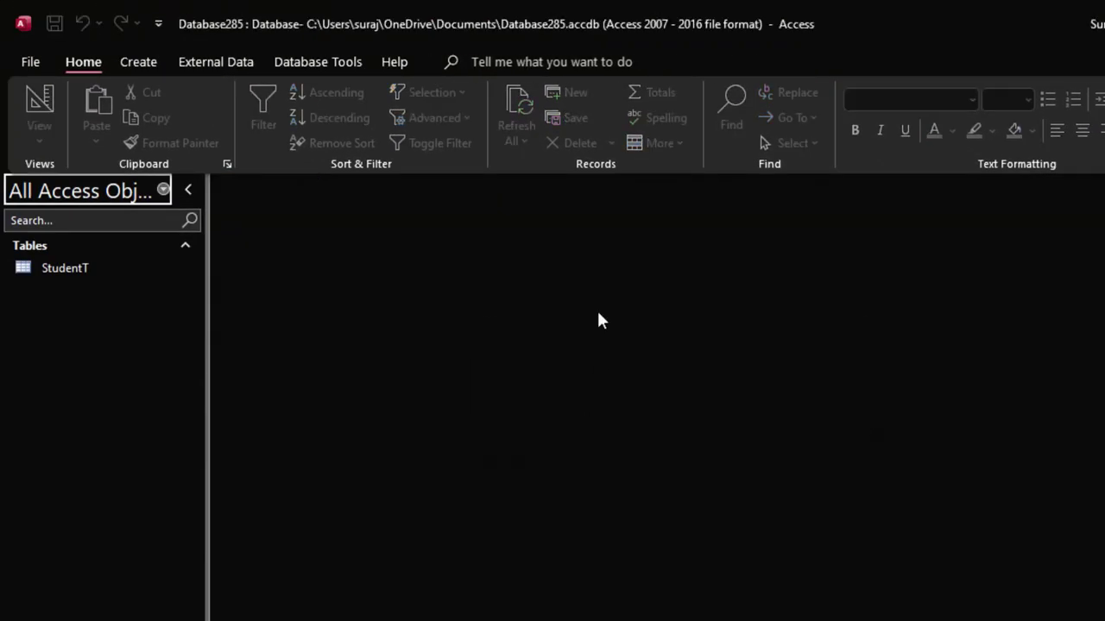
pyautogui.click(154, 65)
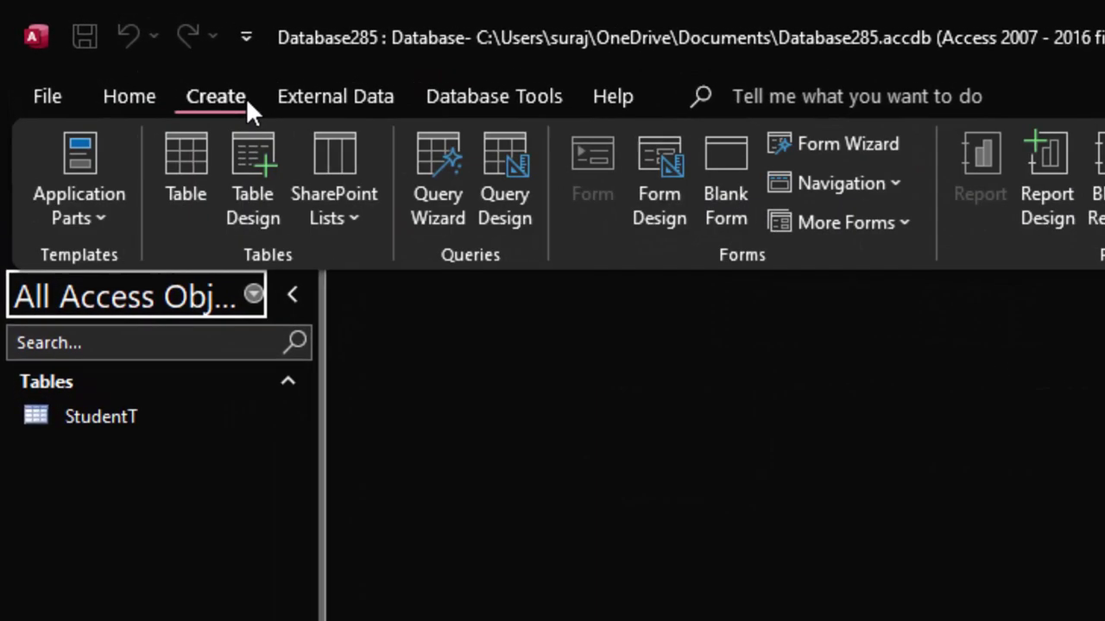
pyautogui.click(667, 162)
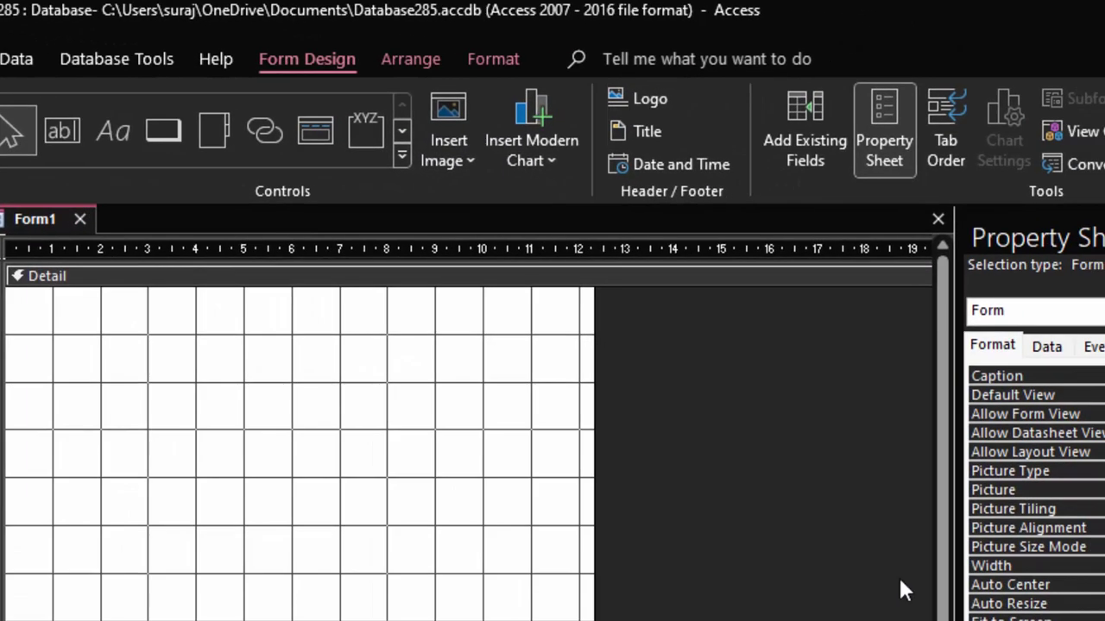
pyautogui.click(788, 96)
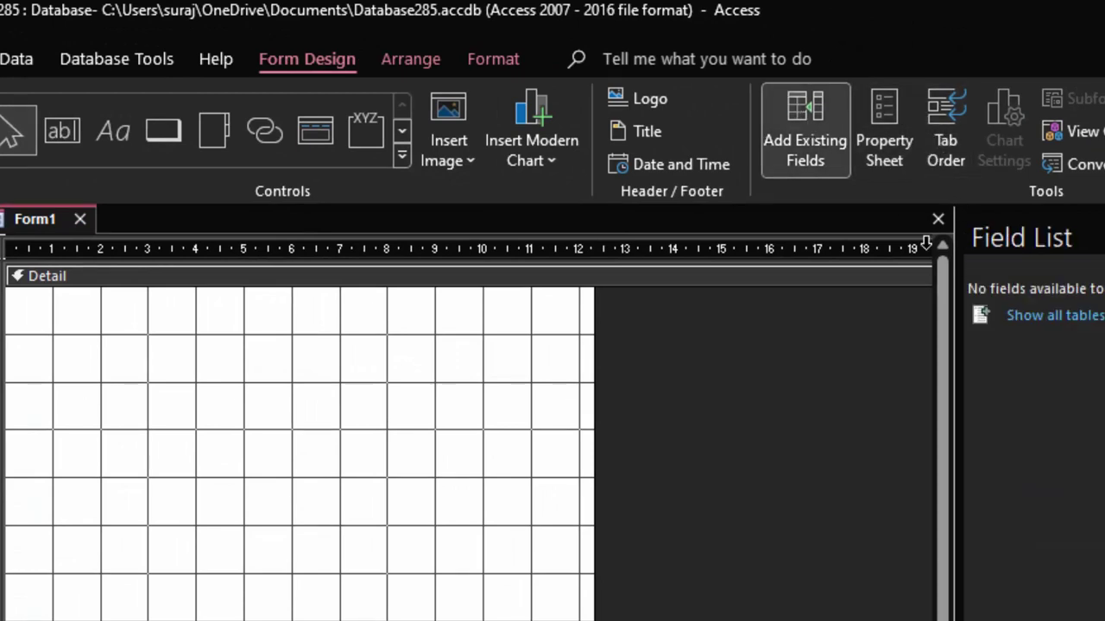
pyautogui.click(1063, 321)
# Place Roll_number, Registration_no, Name_of_student, Computer and Maths in a left-hand column on the form
pyautogui.click(1064, 324)
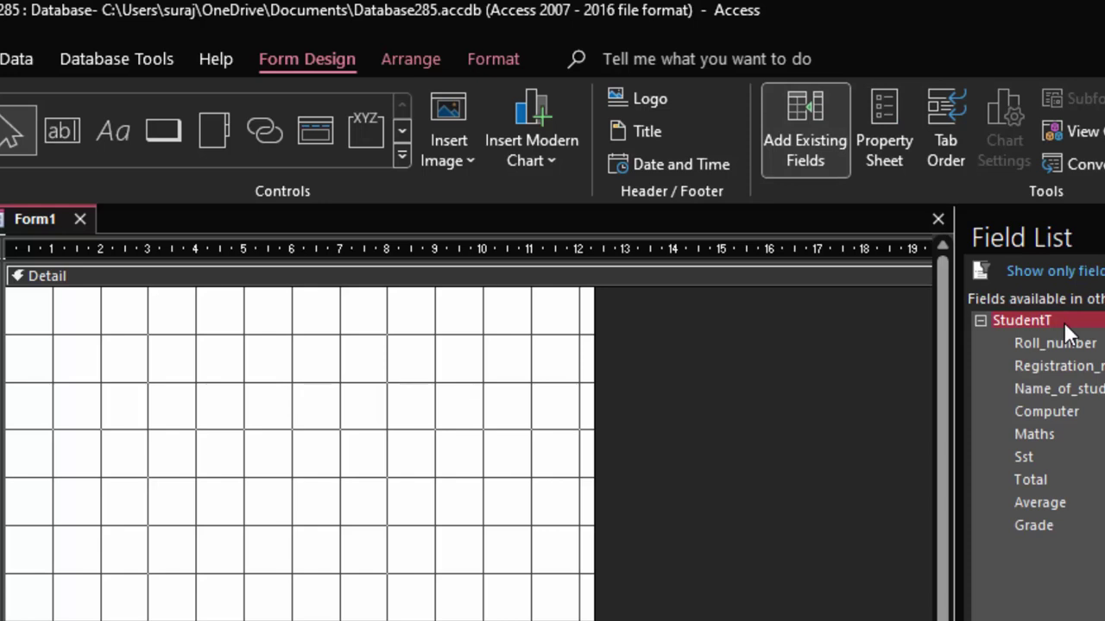
pyautogui.moveTo(1069, 345); pyautogui.dragTo(618, 355)
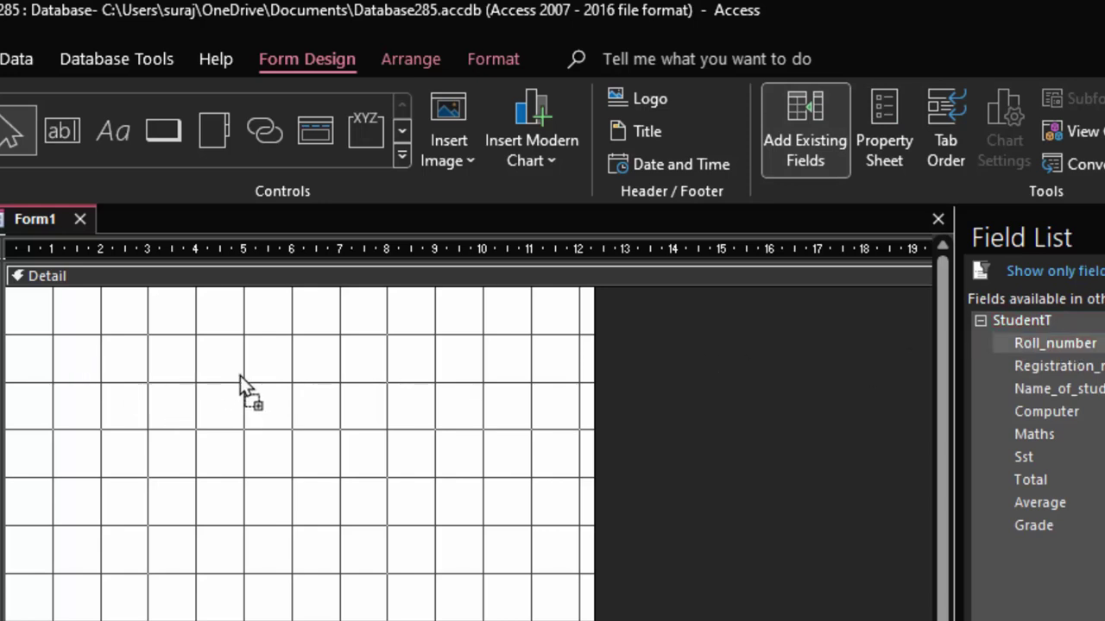
pyautogui.moveTo(242, 380); pyautogui.dragTo(242, 379)
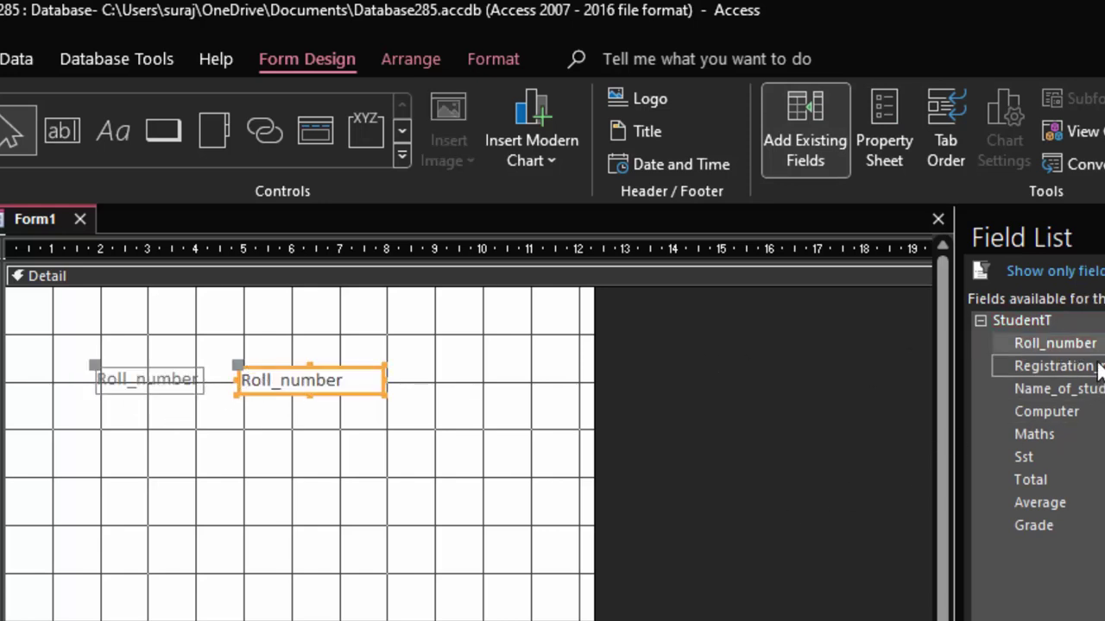
pyautogui.moveTo(1072, 366)
pyautogui.mouseDown()
pyautogui.moveTo(466, 449)
pyautogui.moveTo(264, 447)
pyautogui.moveTo(245, 423)
pyautogui.mouseUp()
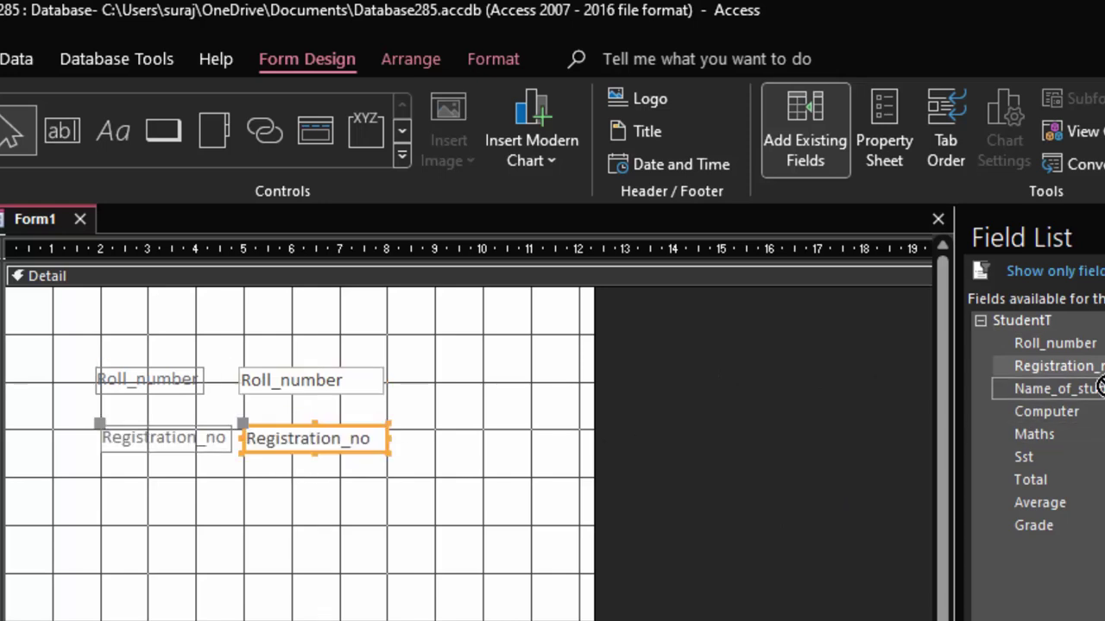
pyautogui.moveTo(1062, 389)
pyautogui.mouseDown()
pyautogui.moveTo(281, 505)
pyautogui.moveTo(246, 489)
pyautogui.mouseUp()
pyautogui.moveTo(1051, 408); pyautogui.dragTo(244, 553)
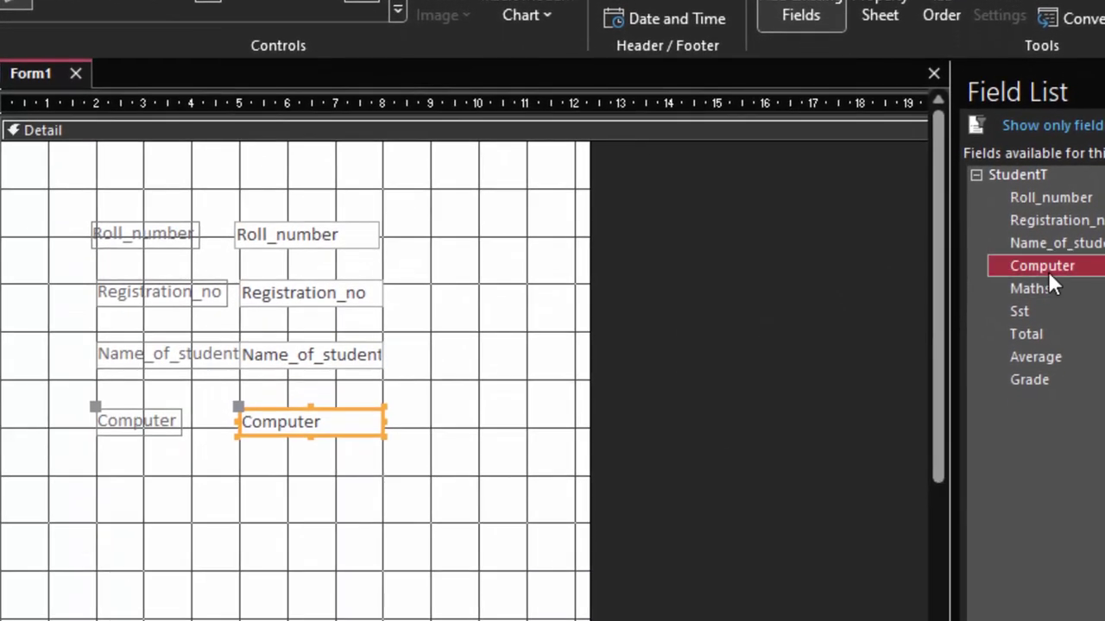
pyautogui.moveTo(1047, 289); pyautogui.dragTo(633, 479)
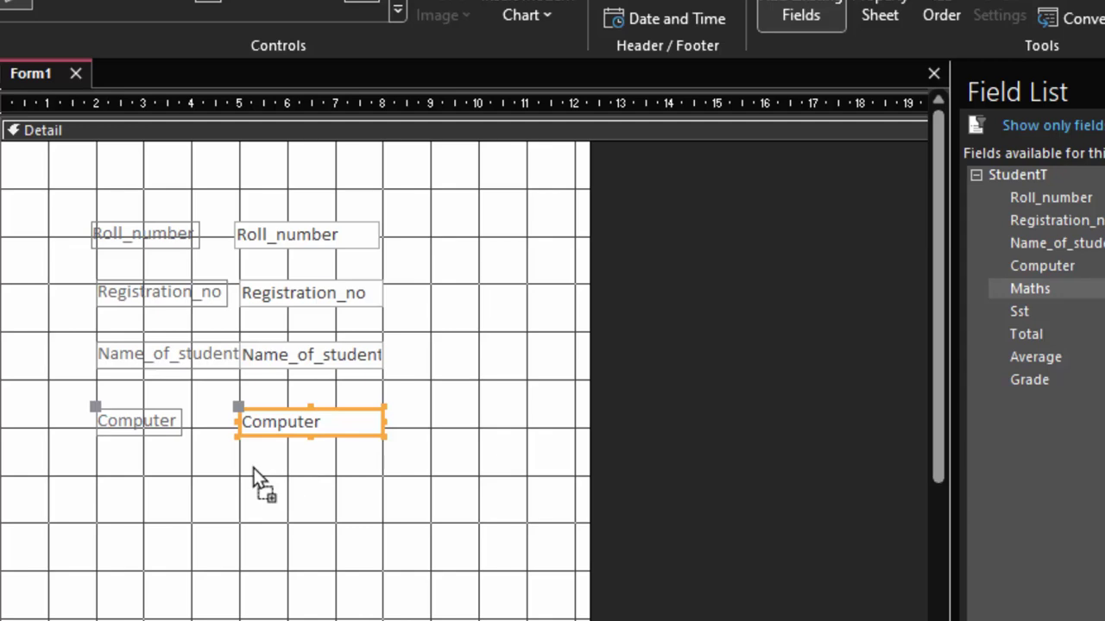
pyautogui.moveTo(301, 471); pyautogui.dragTo(251, 469)
# Widen the design area, add Sst below Maths, and stack Total, Average and Grade on the right
pyautogui.moveTo(588, 320); pyautogui.dragTo(764, 431)
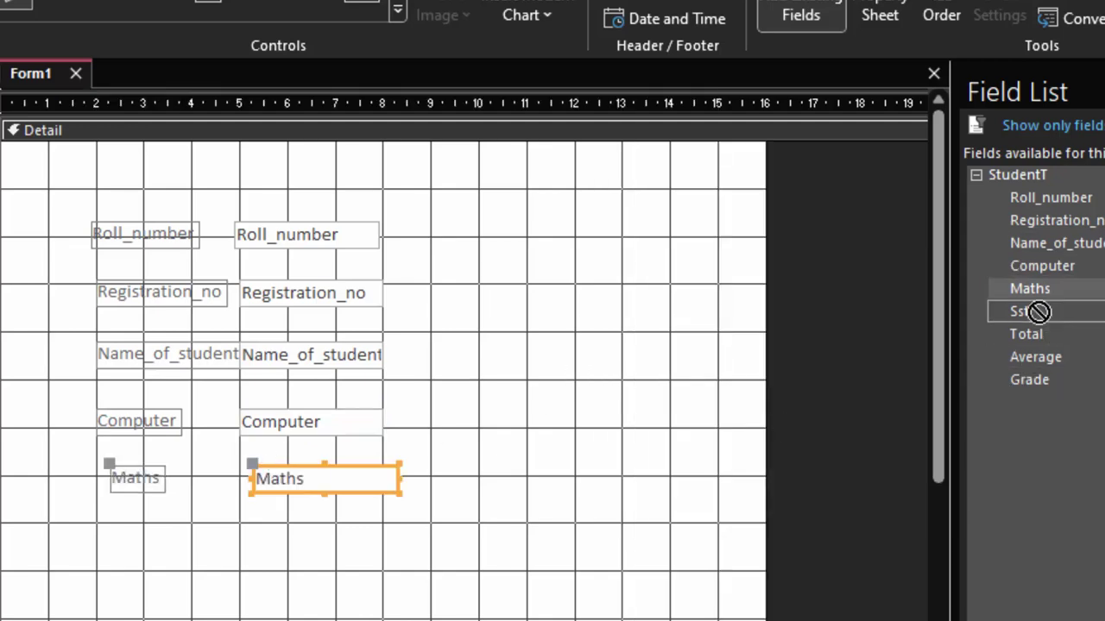
pyautogui.moveTo(1034, 312); pyautogui.dragTo(265, 537)
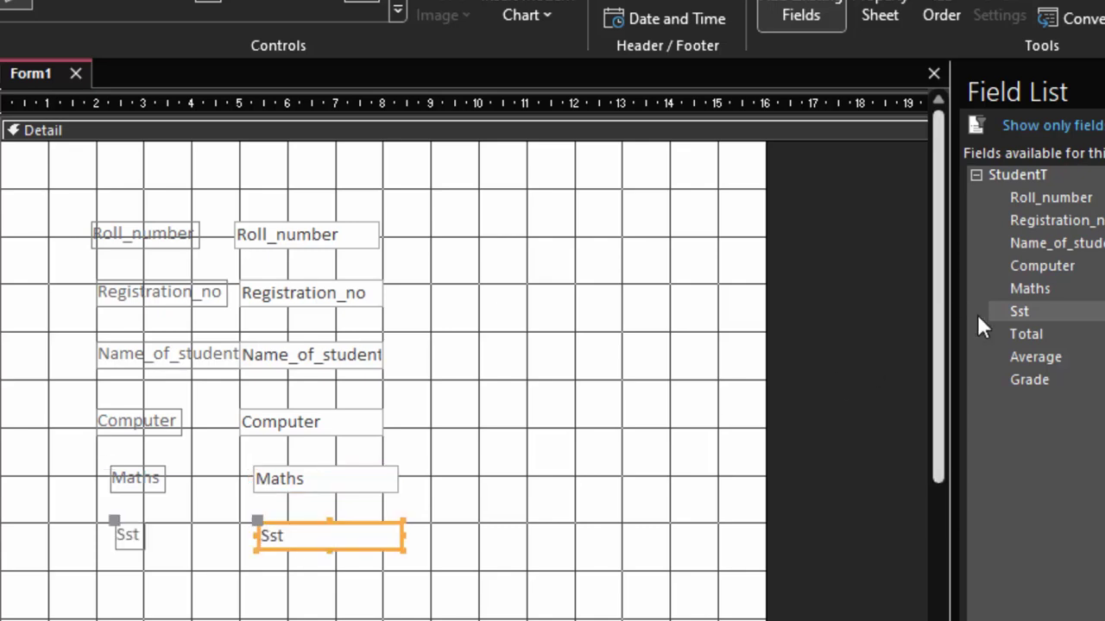
pyautogui.moveTo(1018, 334); pyautogui.dragTo(812, 358)
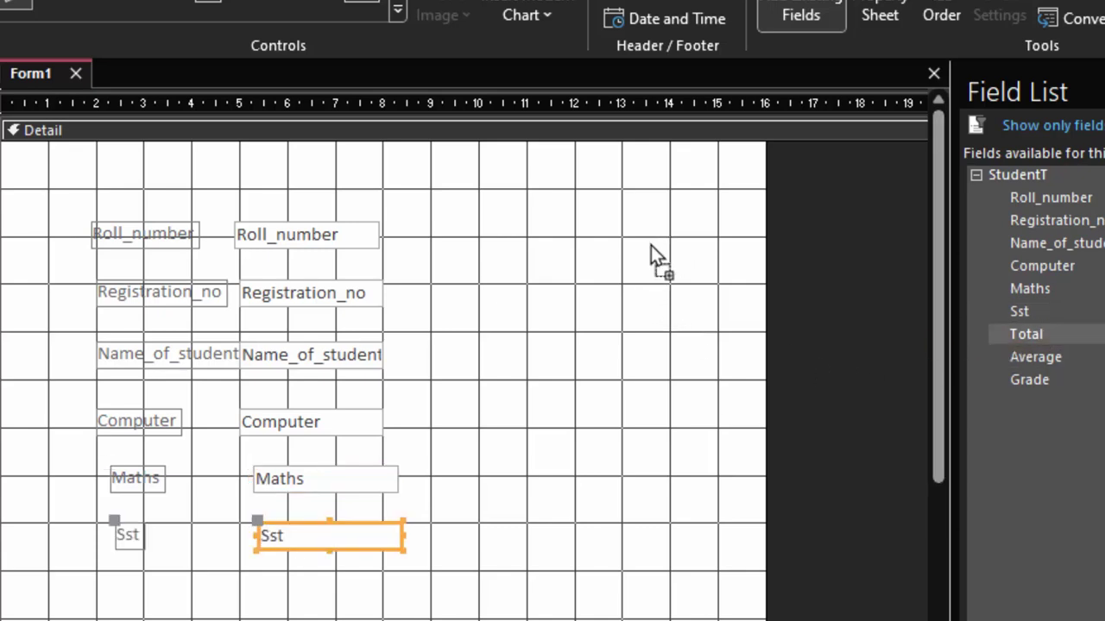
pyautogui.moveTo(652, 246); pyautogui.dragTo(651, 249)
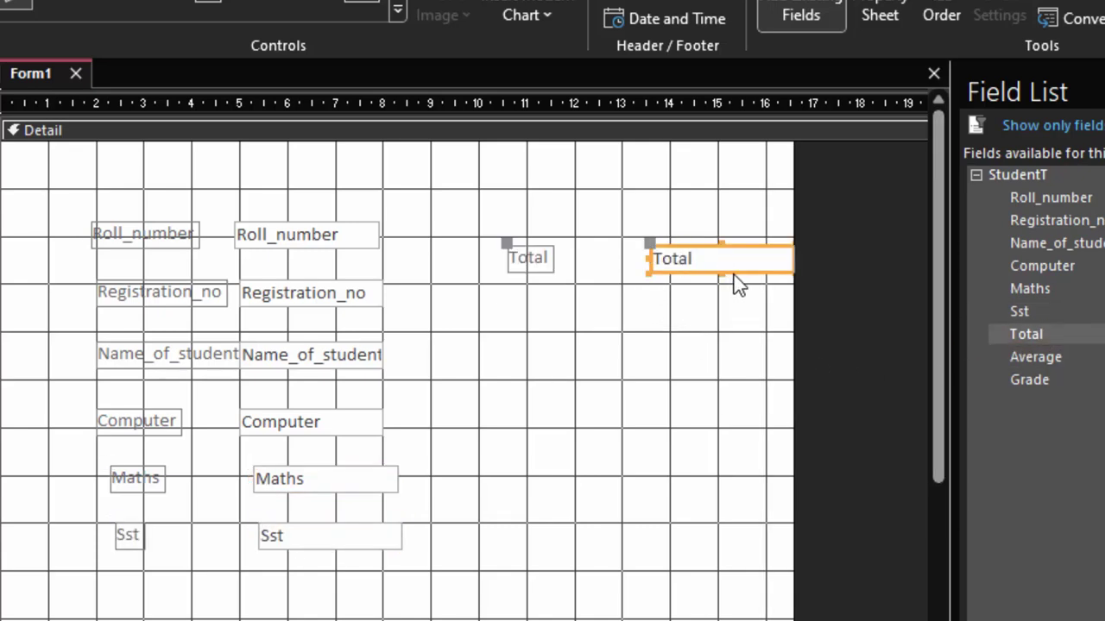
pyautogui.moveTo(733, 272); pyautogui.dragTo(690, 258)
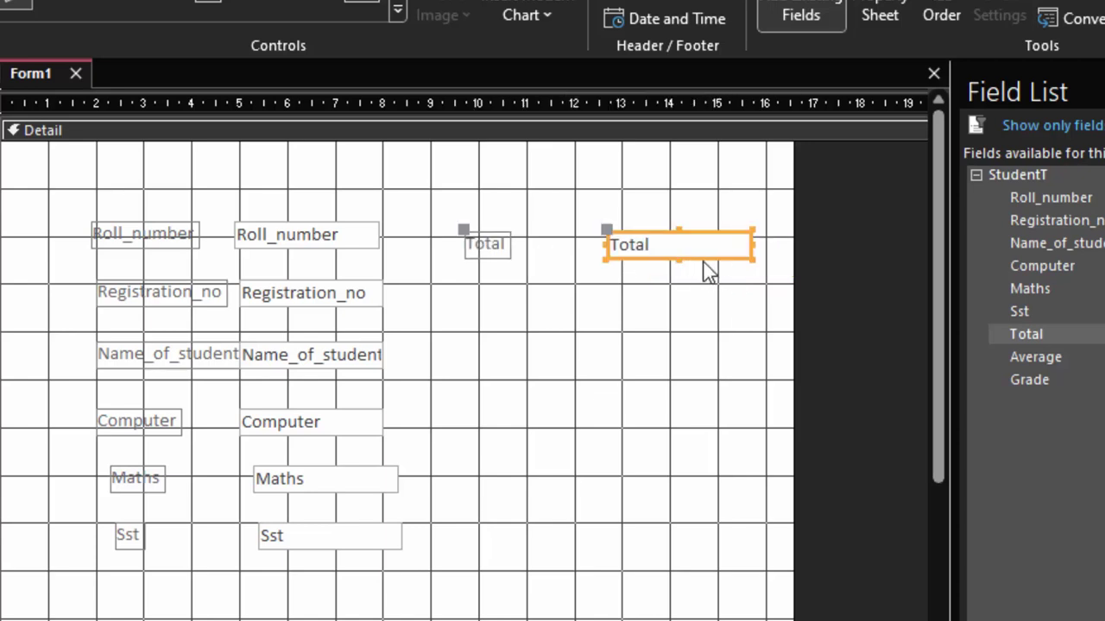
pyautogui.moveTo(1033, 357)
pyautogui.mouseDown()
pyautogui.moveTo(898, 381)
pyautogui.moveTo(612, 297)
pyautogui.mouseUp()
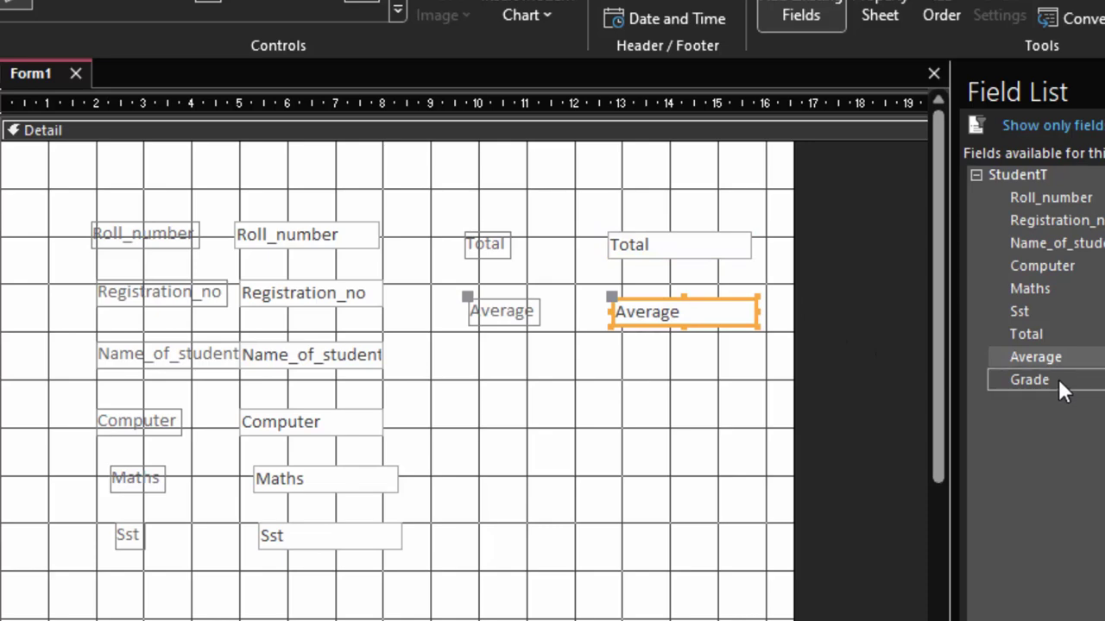
pyautogui.moveTo(1059, 382); pyautogui.dragTo(804, 409)
pyautogui.moveTo(615, 367); pyautogui.dragTo(616, 367)
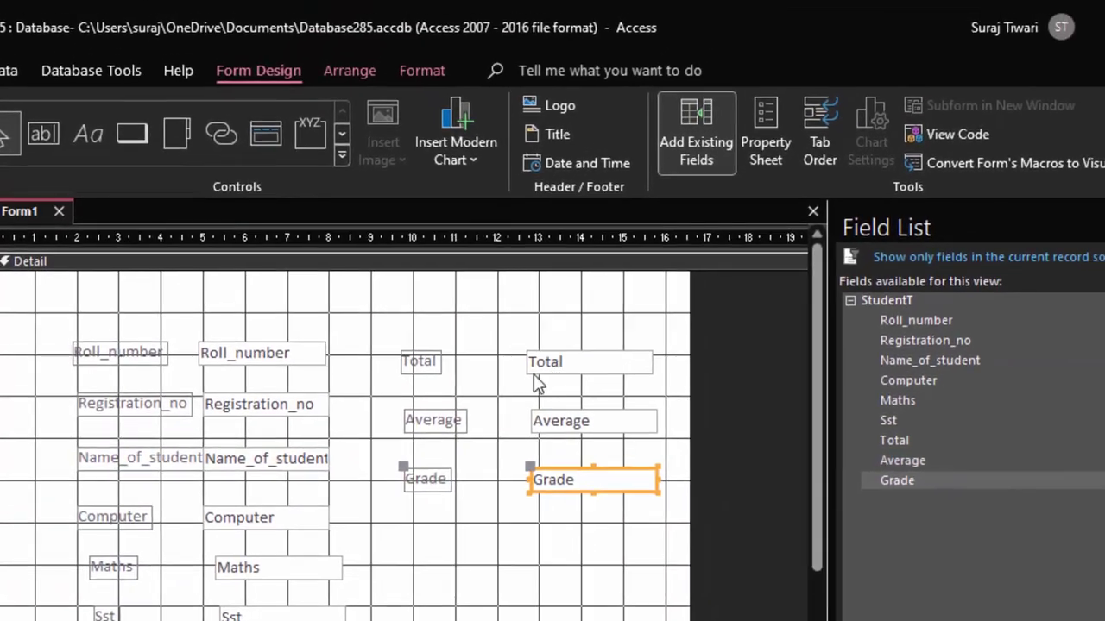
# Show the Property Sheet for the Total text box on its All tab, selecting Control Source
pyautogui.click(411, 366)
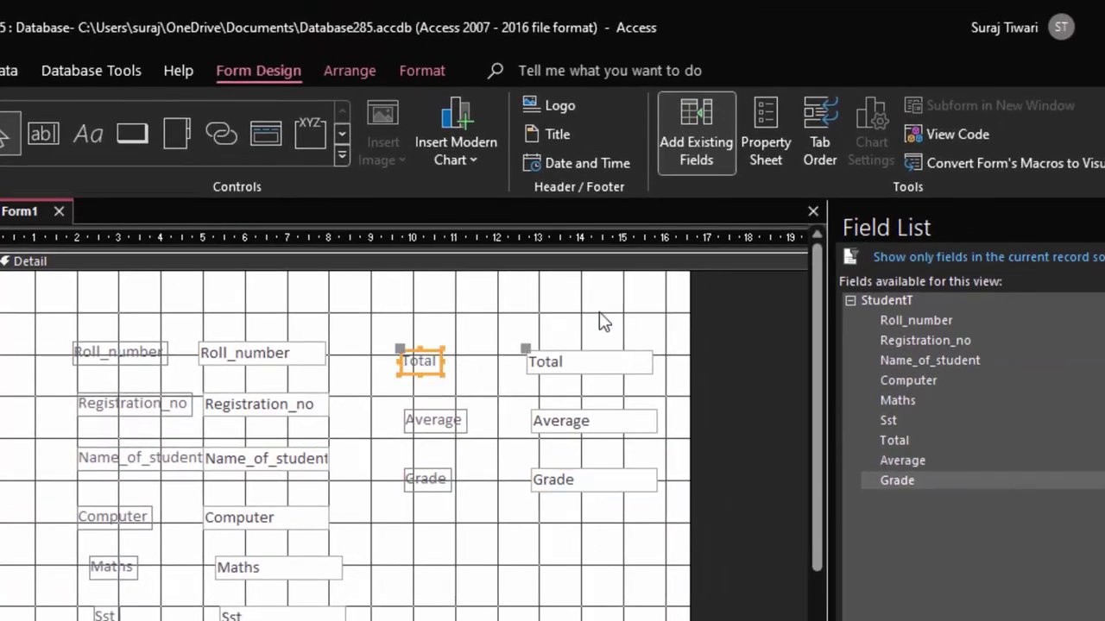
pyautogui.click(759, 120)
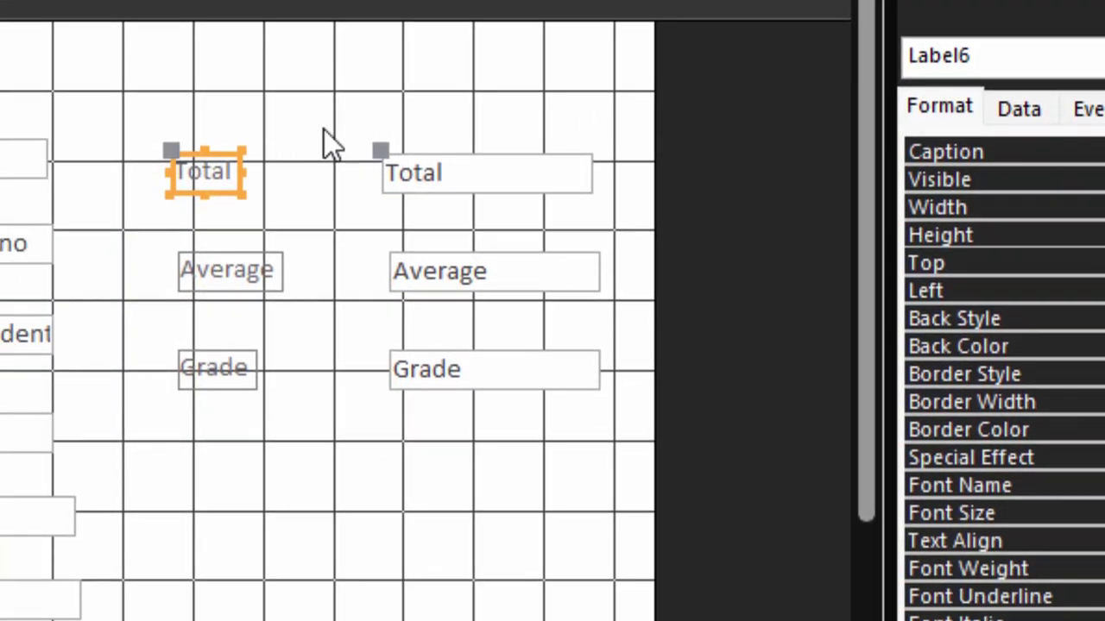
pyautogui.click(561, 158)
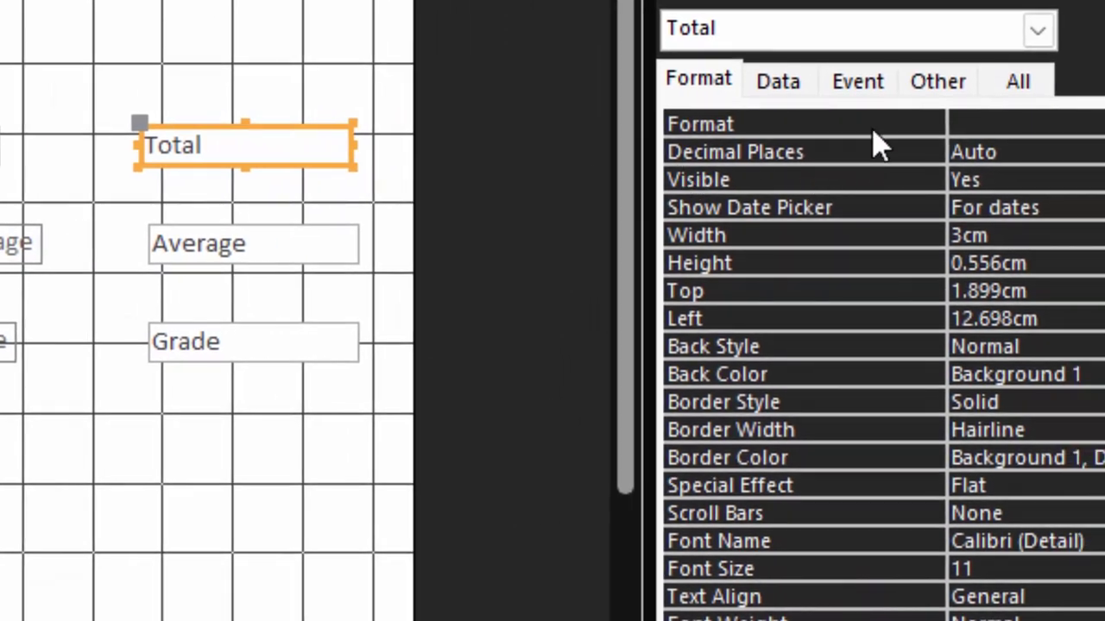
pyautogui.click(937, 80)
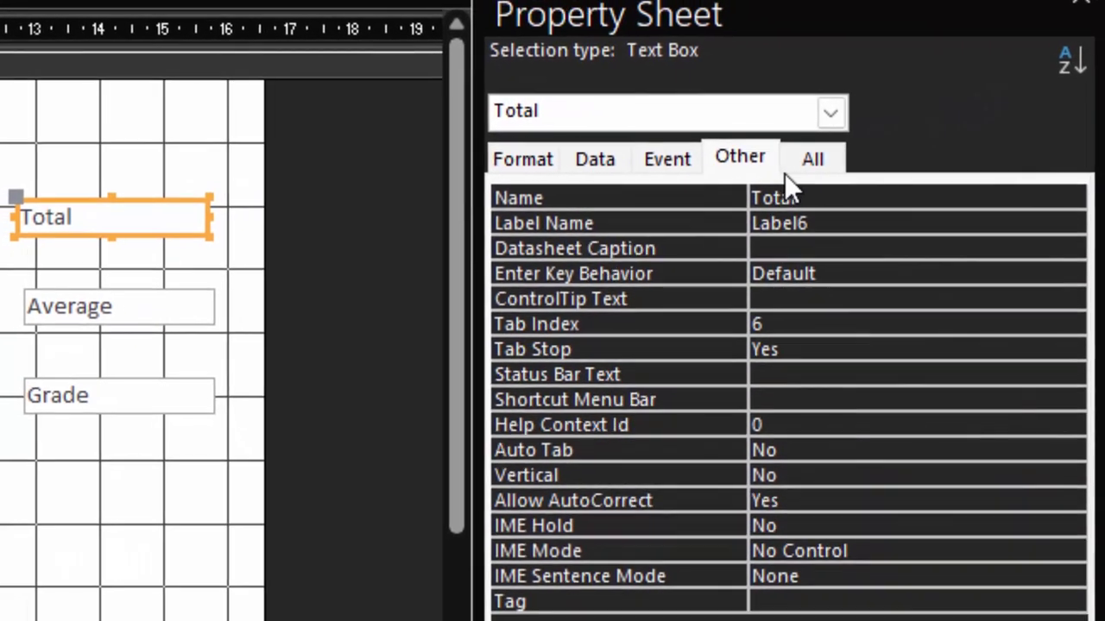
pyautogui.click(968, 100)
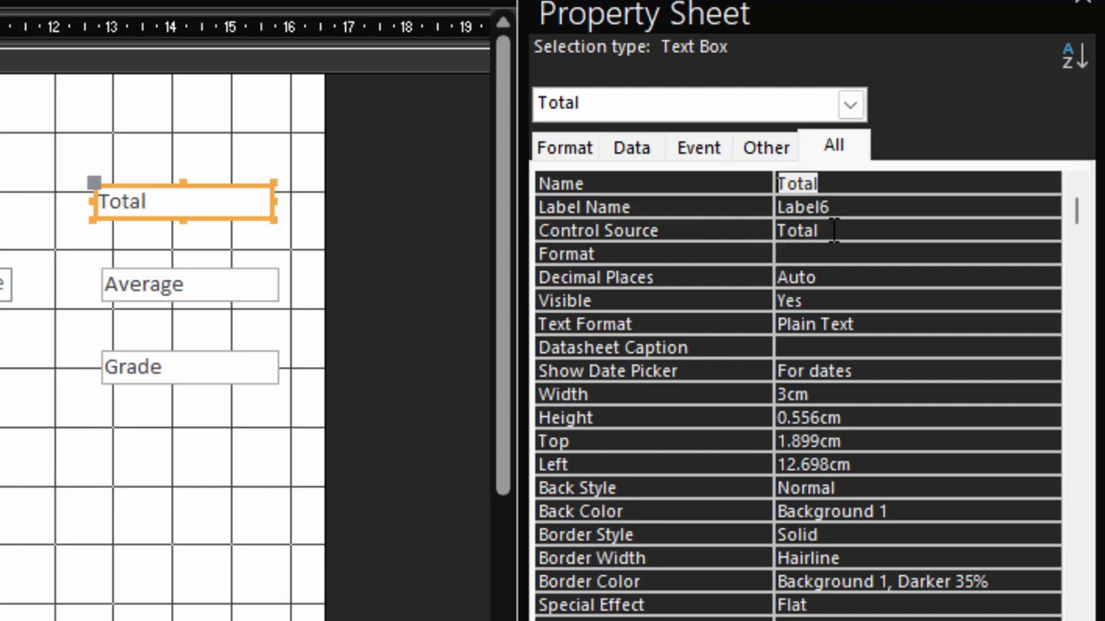
pyautogui.click(841, 231)
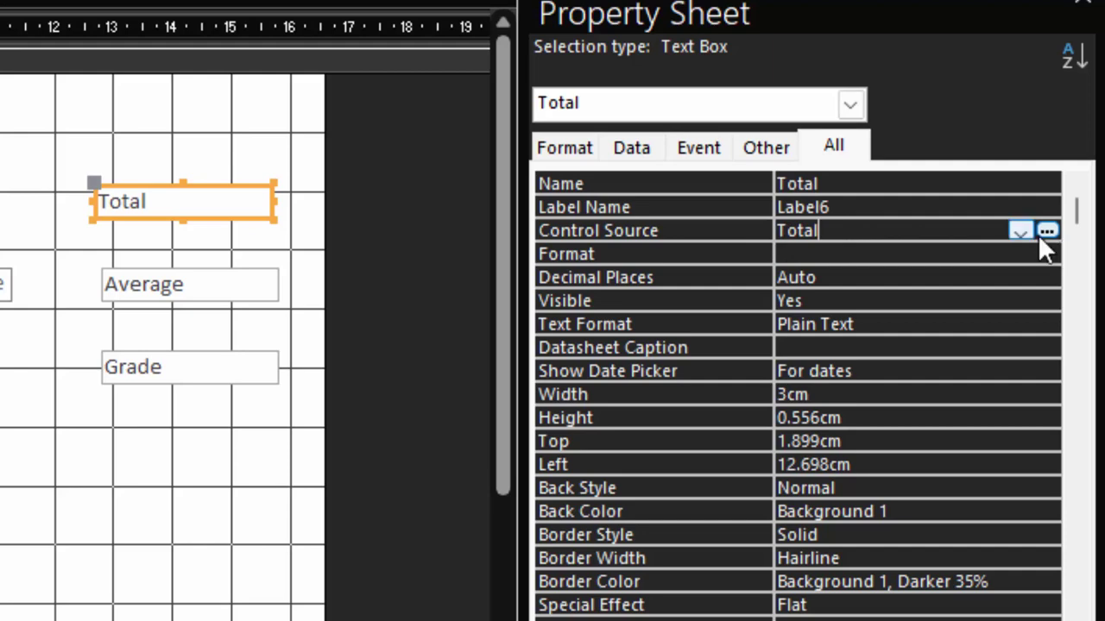
# Enter Total:[Computer]+[Maths]+[Sst] in the Expression Builder, fixing a bracket and capitalisation, and confirm
pyautogui.click(1045, 228)
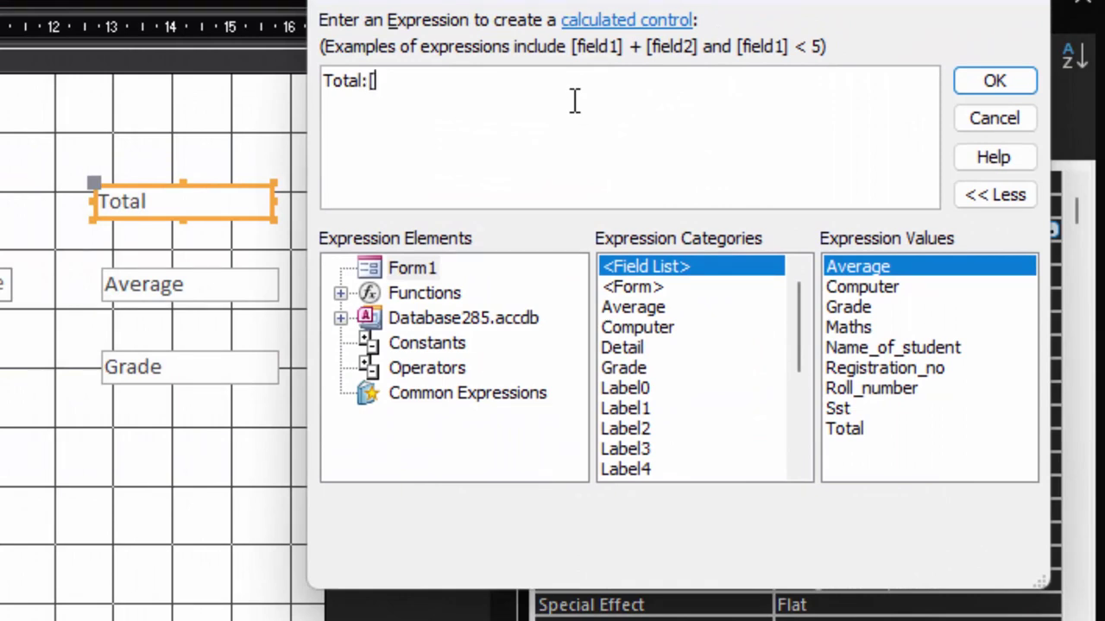
pyautogui.write('Com')
pyautogui.write('puter]+[')
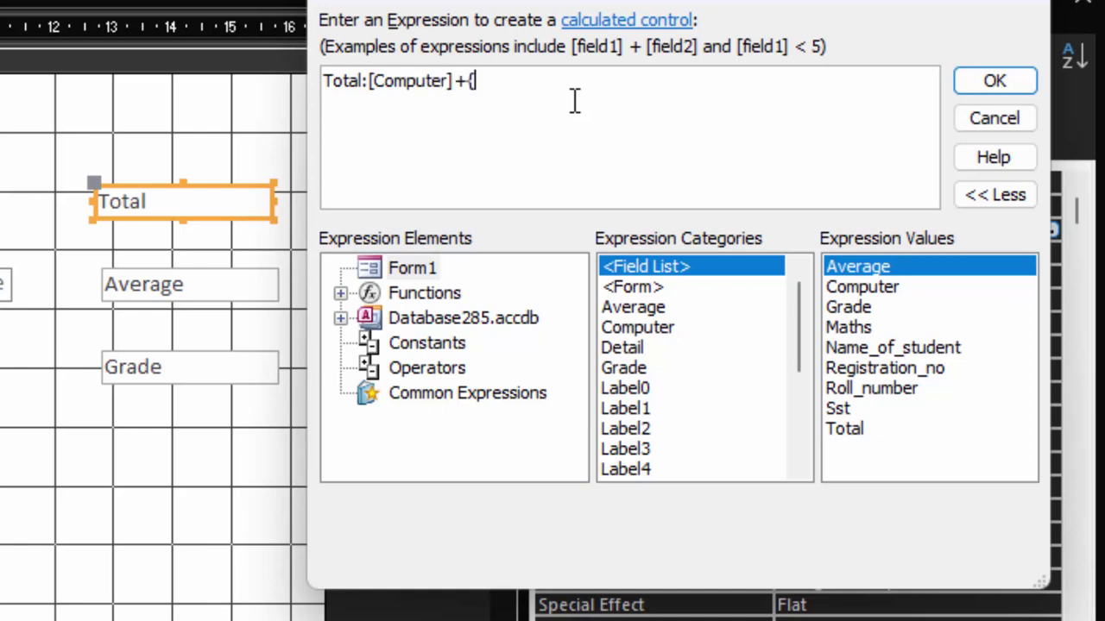
pyautogui.write('maths]+[')
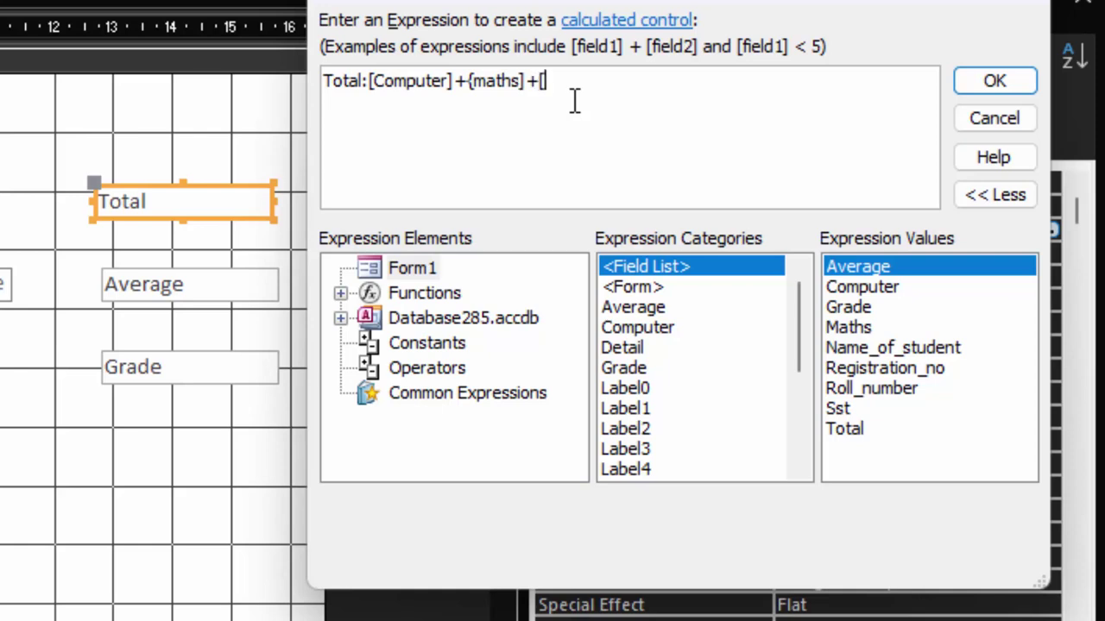
pyautogui.write('Sst]')
pyautogui.click(474, 82)
pyautogui.press('BackSpace')
pyautogui.write('[')
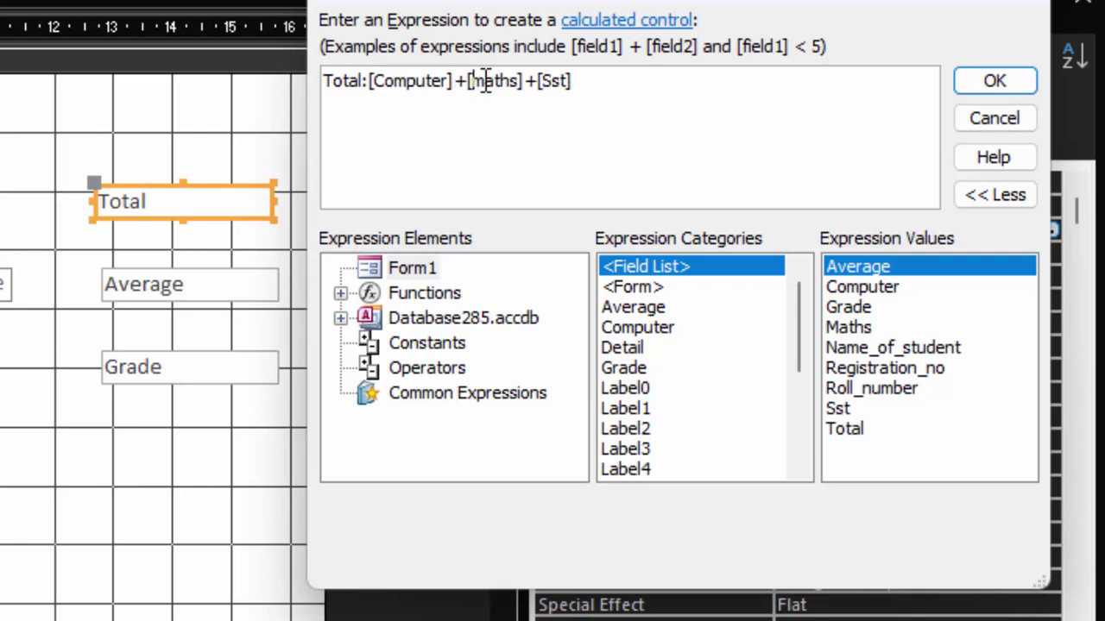
pyautogui.press('Delete')
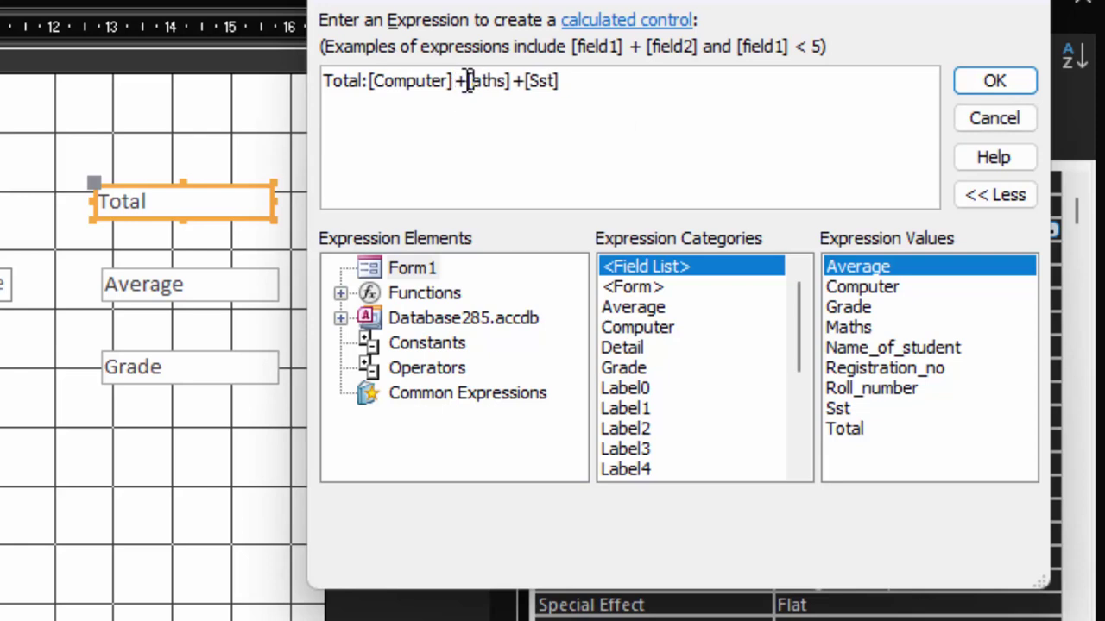
pyautogui.write('M')
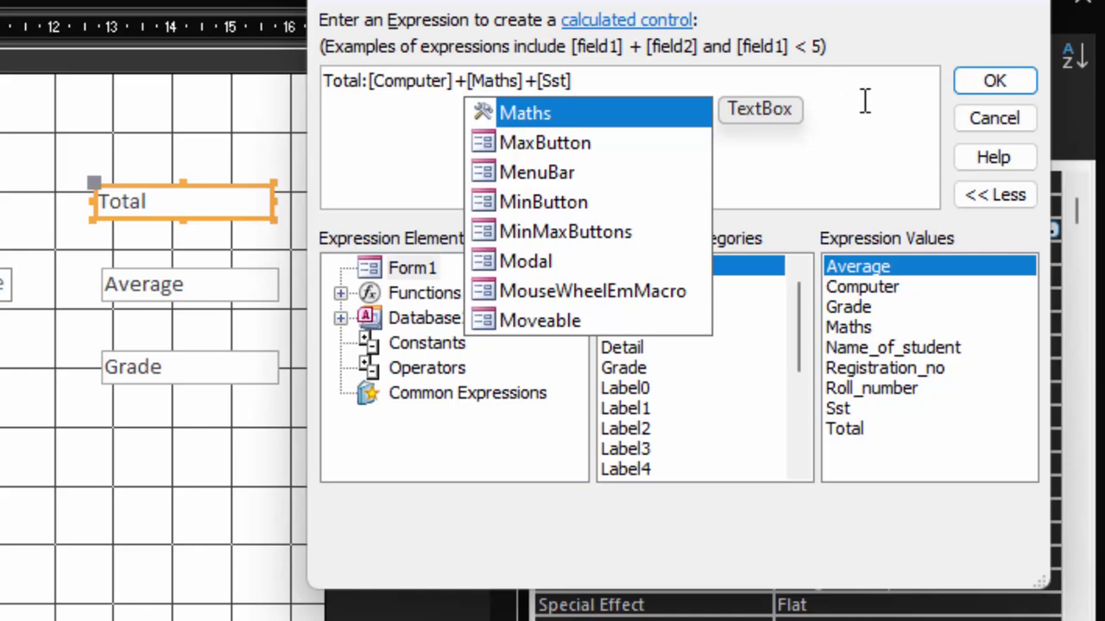
pyautogui.click(1006, 81)
pyautogui.click(1006, 81)
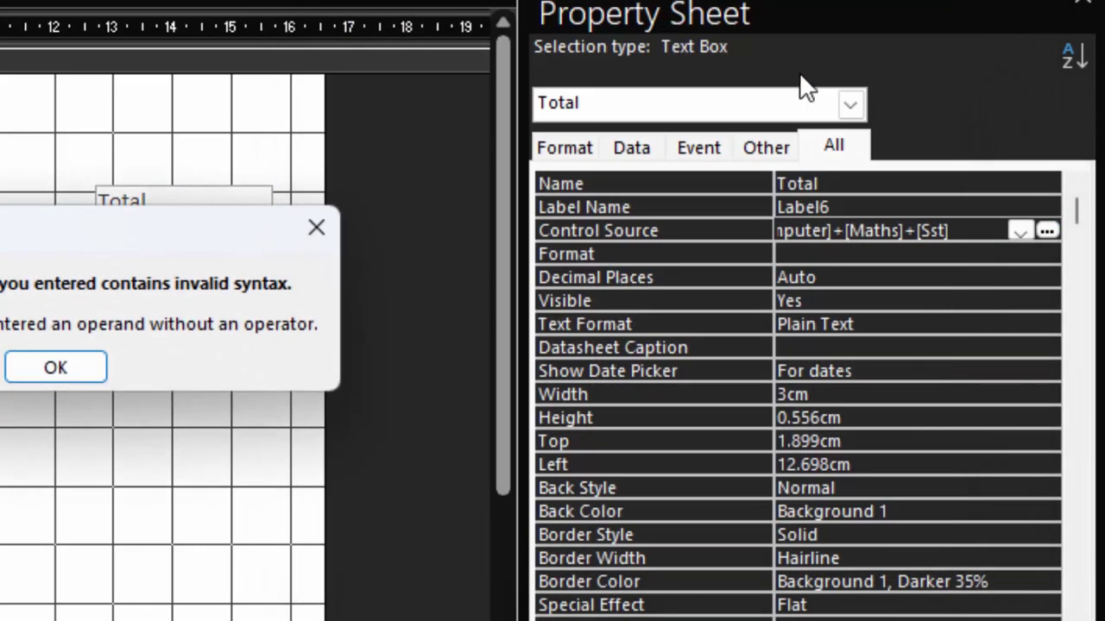
# Dismiss the error and strip the 'Total:' prefix so the source reads =[Computer]+[Maths]+[Sst]
pyautogui.click(21, 375)
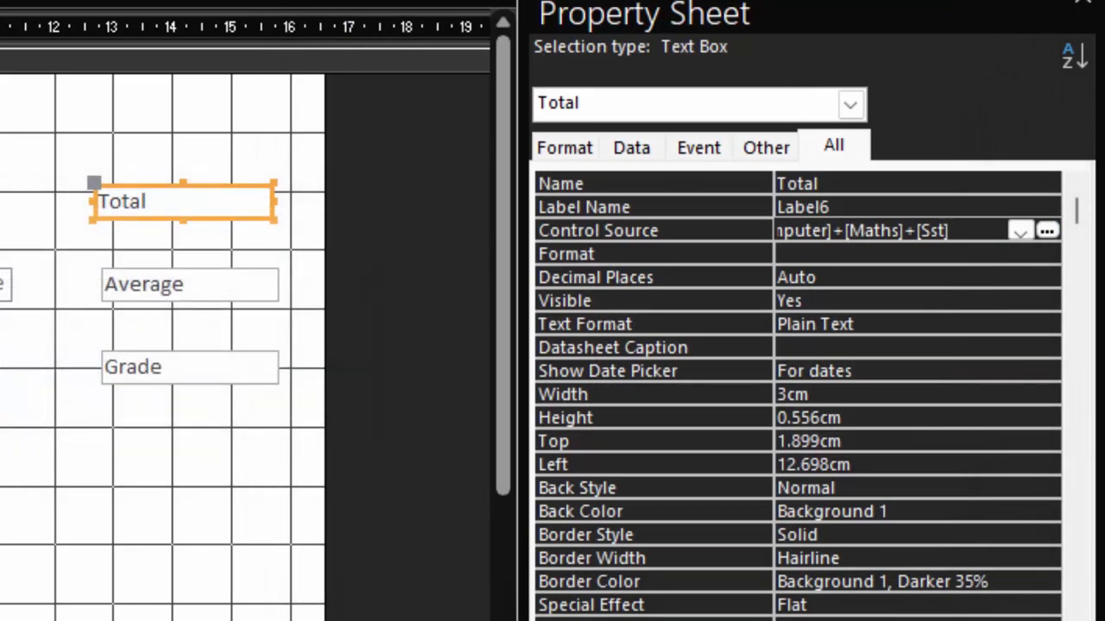
pyautogui.rightClick(956, 233)
pyautogui.click(1003, 266)
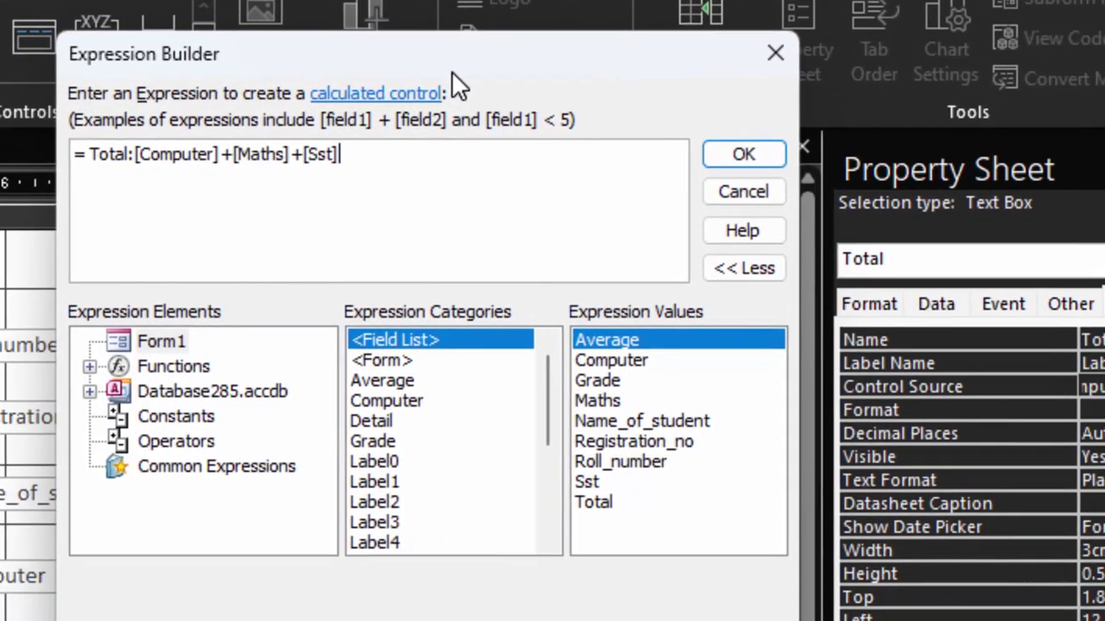
pyautogui.click(103, 148)
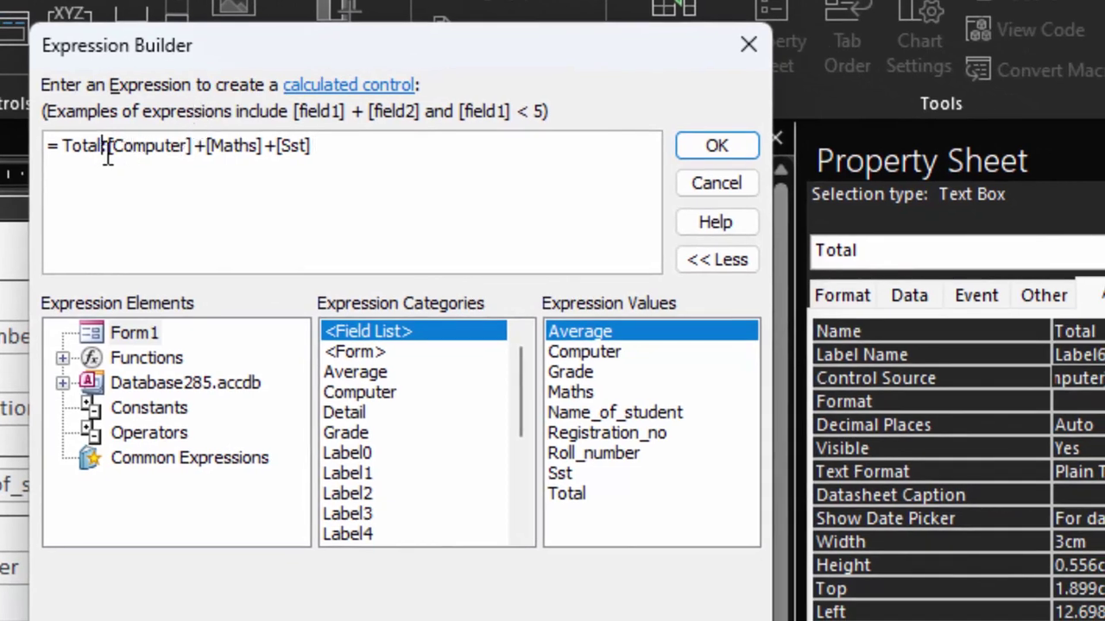
pyautogui.press('BackSpace')
pyautogui.press('BackSpace')
pyautogui.press('BackSpace')
pyautogui.press('BackSpace')
pyautogui.press('BackSpace')
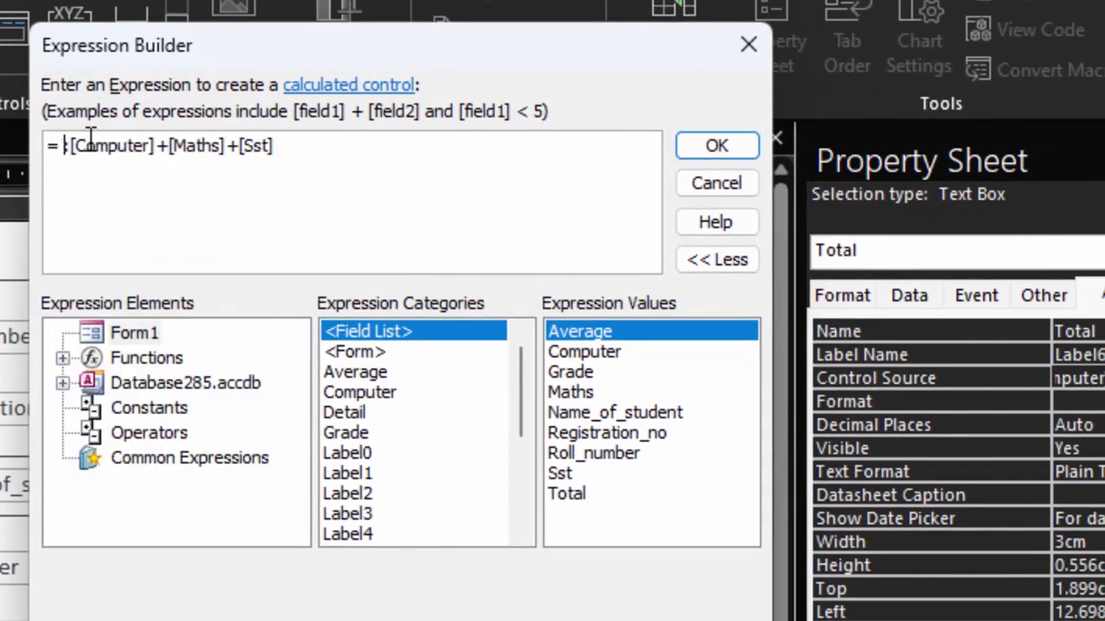
pyautogui.press('BackSpace')
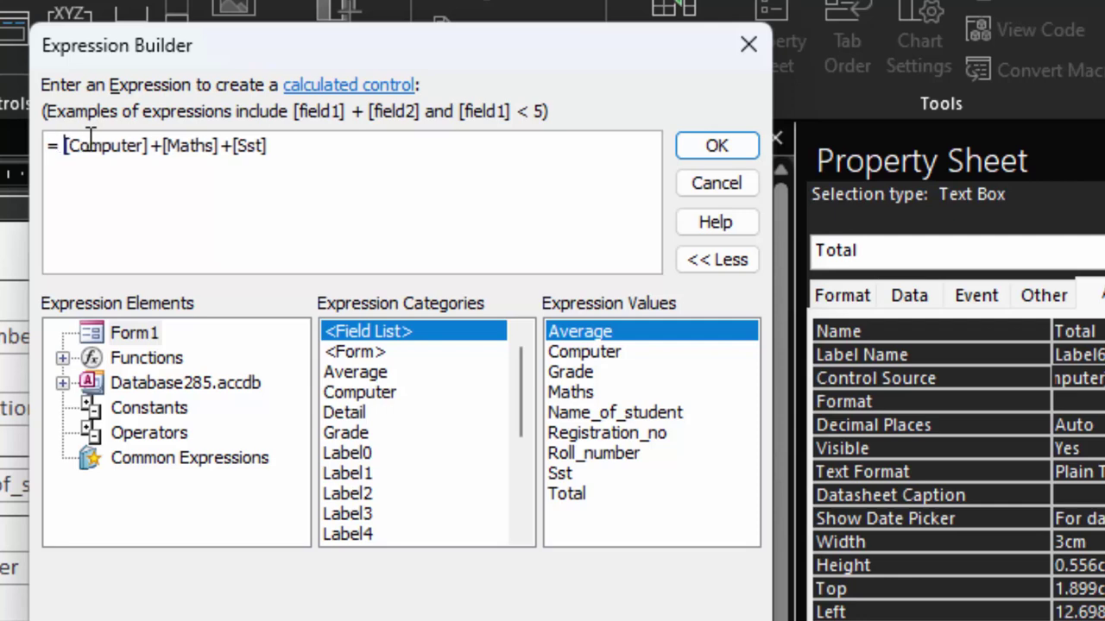
pyautogui.click(732, 150)
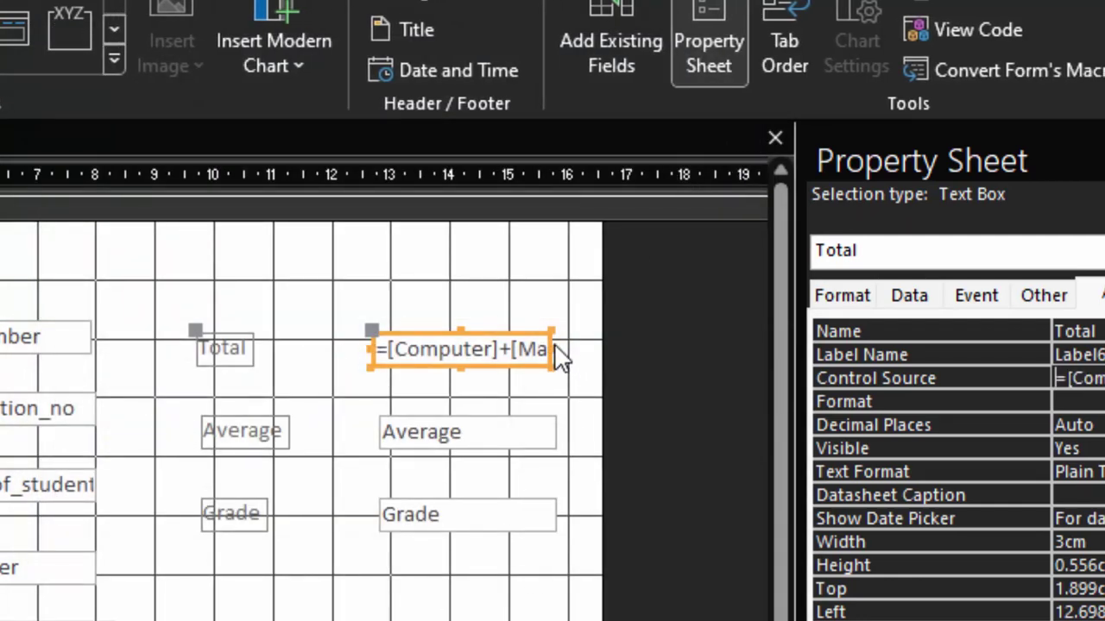
# Widen the Total box, then clear Average's control source in the Expression Builder and type '[To'
pyautogui.moveTo(552, 349); pyautogui.dragTo(586, 349)
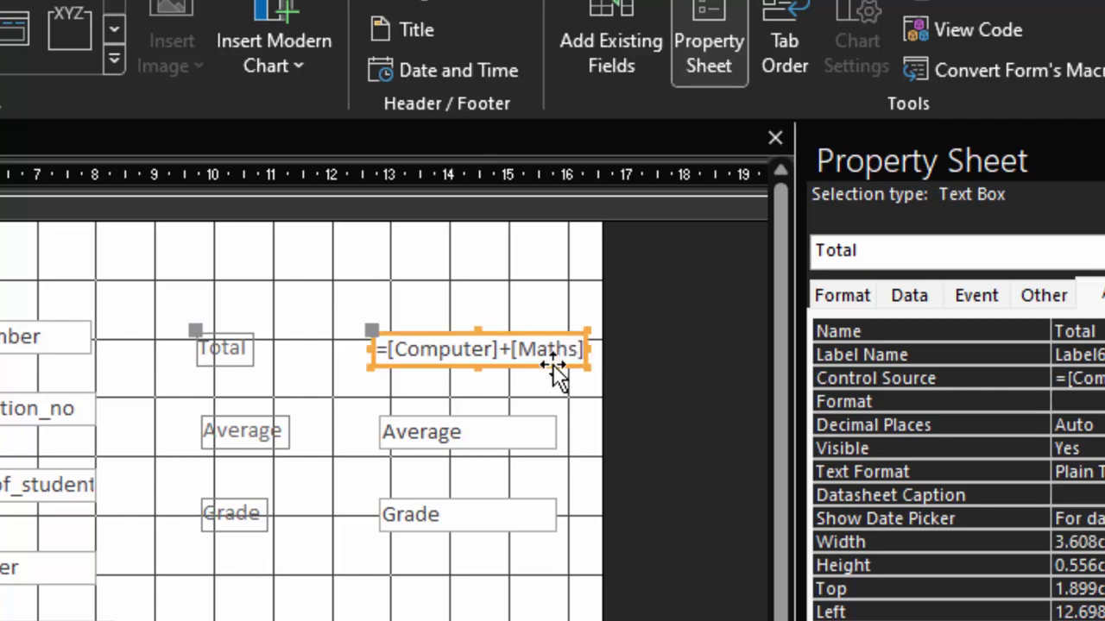
pyautogui.click(488, 449)
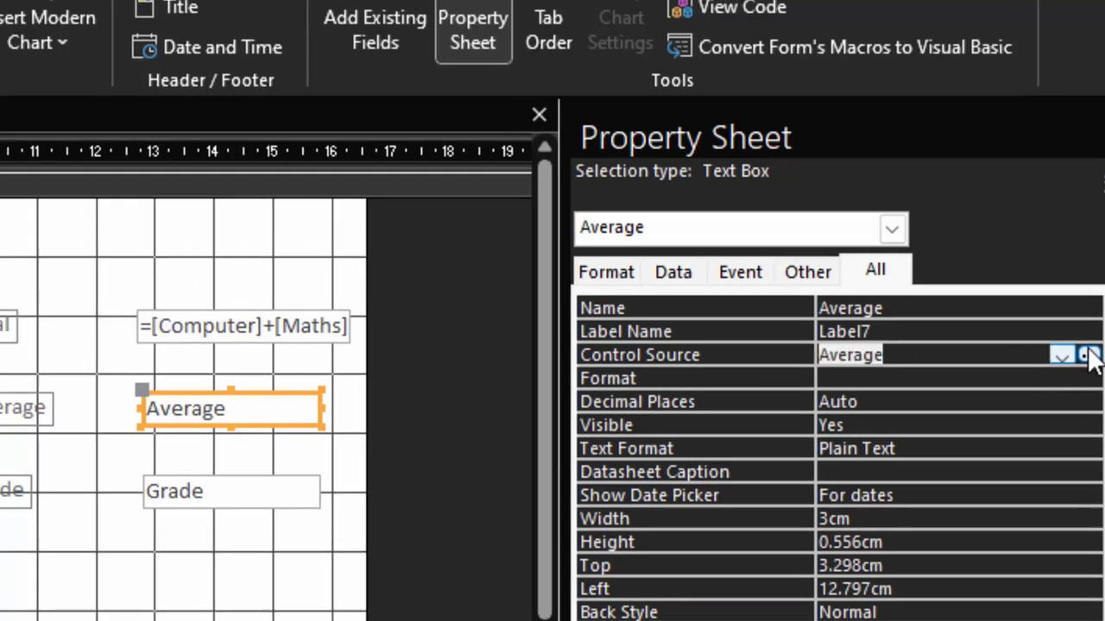
pyautogui.click(1066, 352)
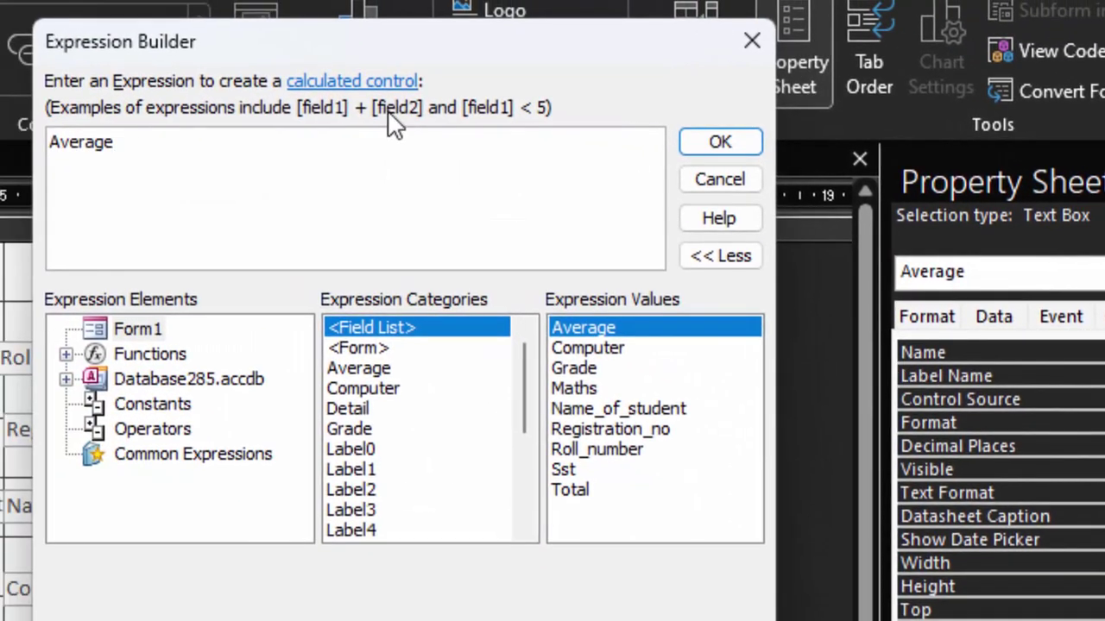
pyautogui.hotkey('ctrl', 'a')
pyautogui.press('Delete')
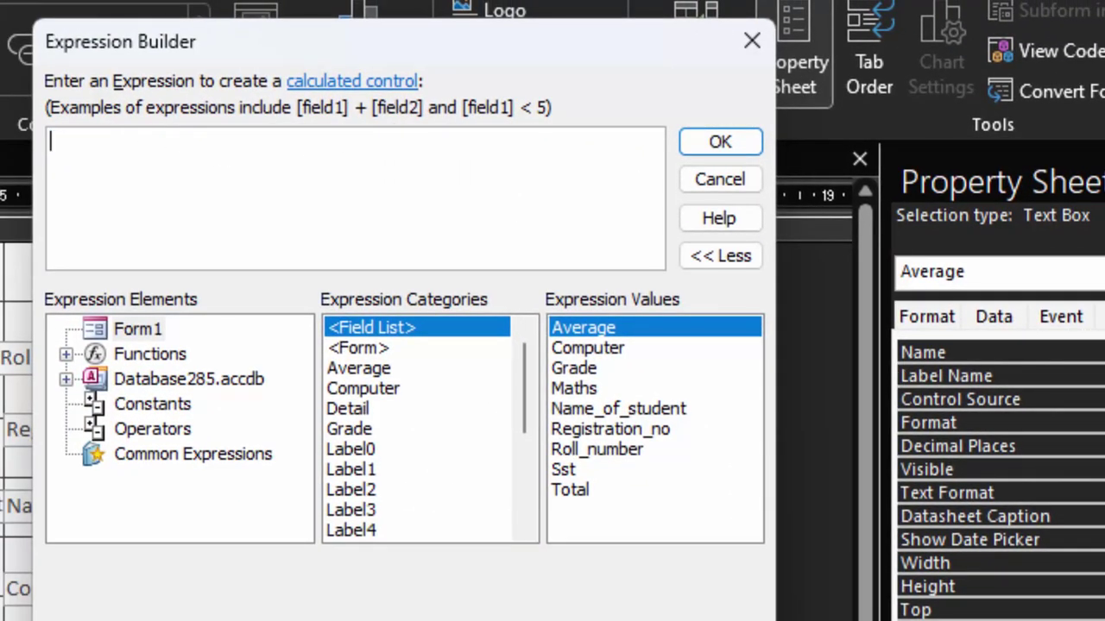
pyautogui.write('T')
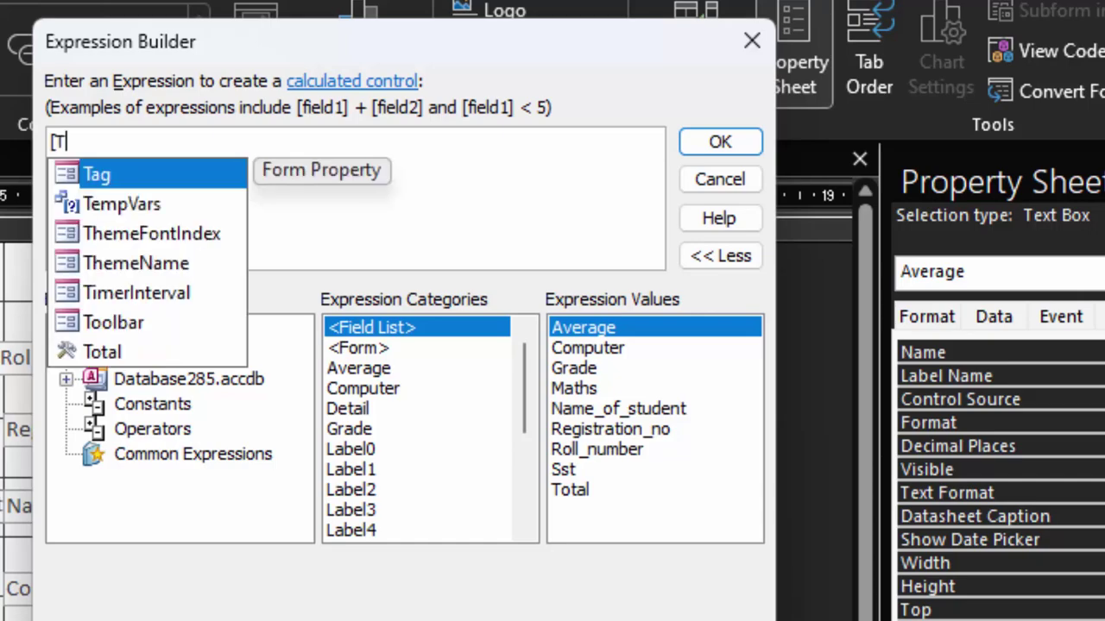
pyautogui.write('p')
pyautogui.press('BackSpace')
pyautogui.write('o')
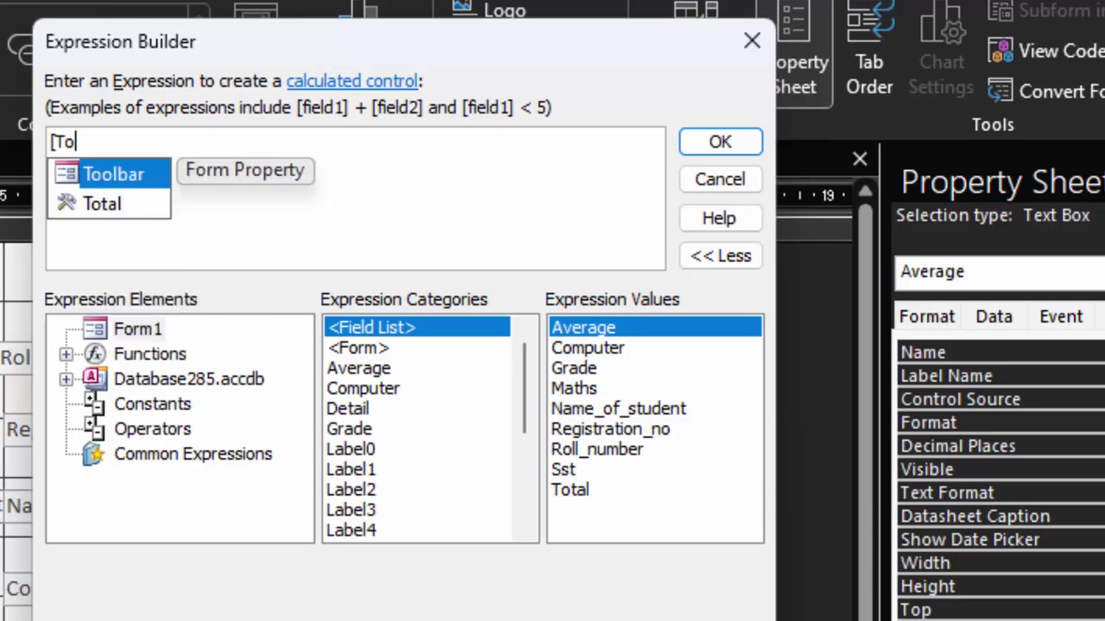
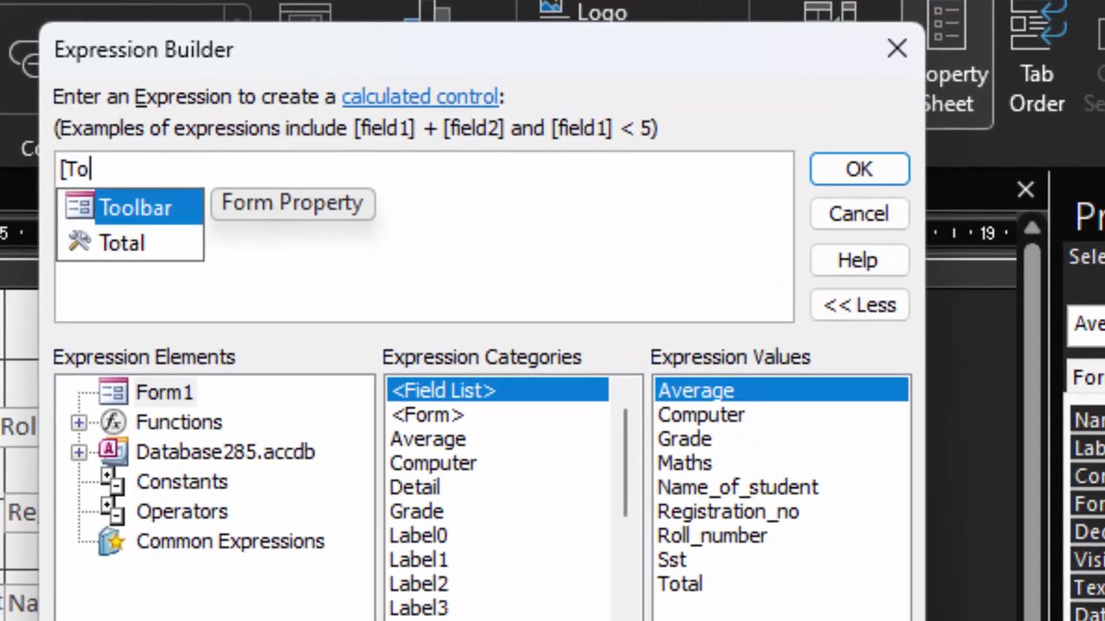
# Set the Average box's expression to =[Total]/3 and confirm it
pyautogui.press('Down')
pyautogui.press('Tab')
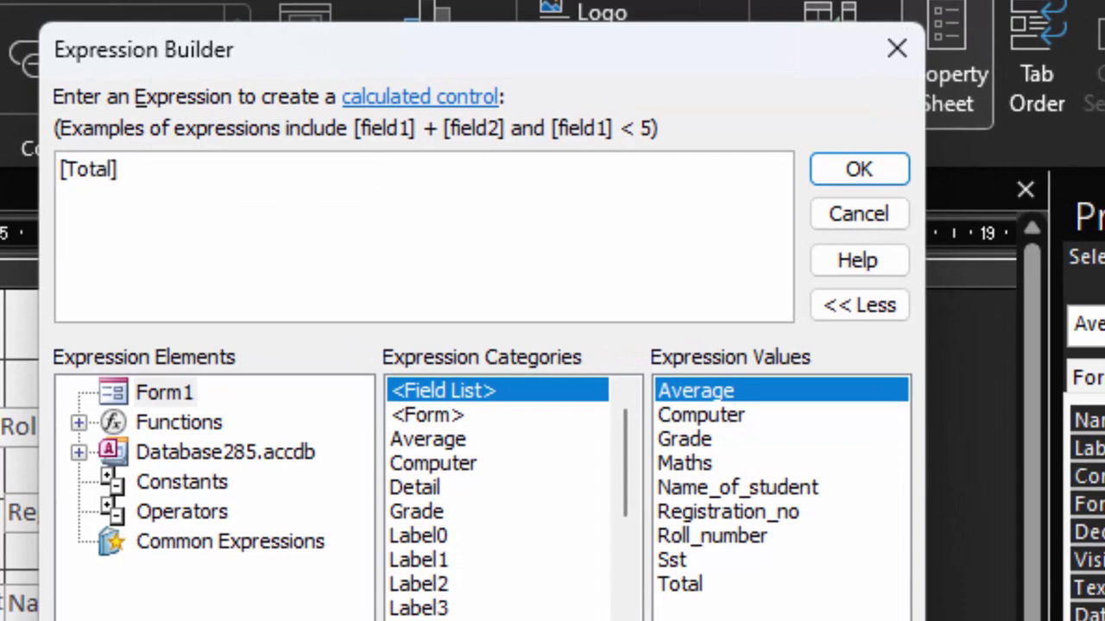
pyautogui.write('/3.')
pyautogui.write('0')
pyautogui.click(837, 169)
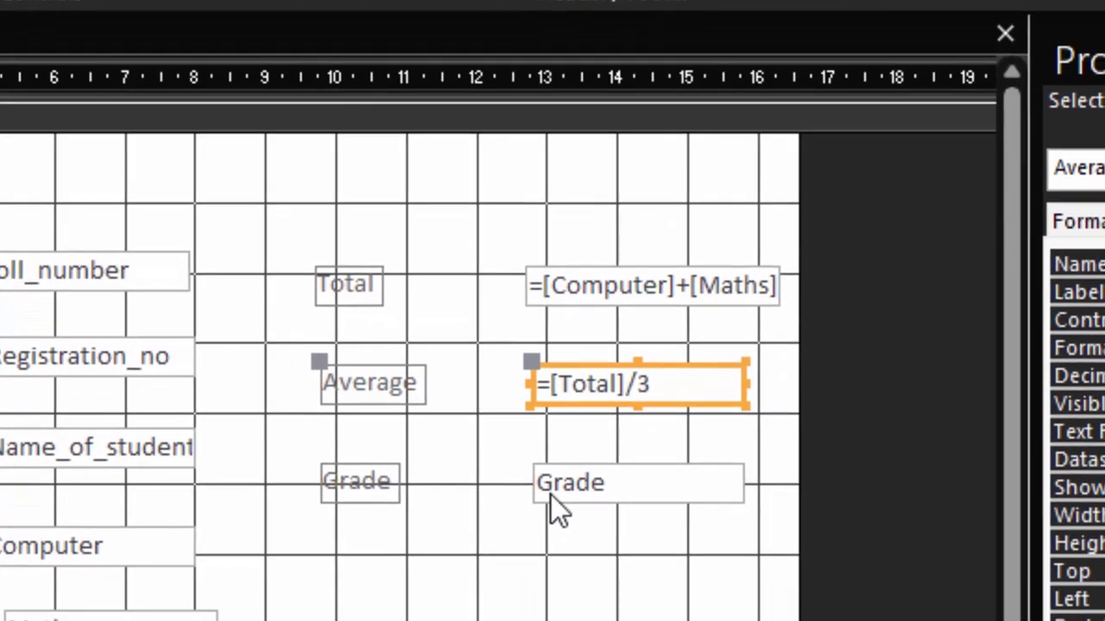
# Clear the Grade box's control source and begin the IIf giving "S" for Average >= 85
pyautogui.click(606, 451)
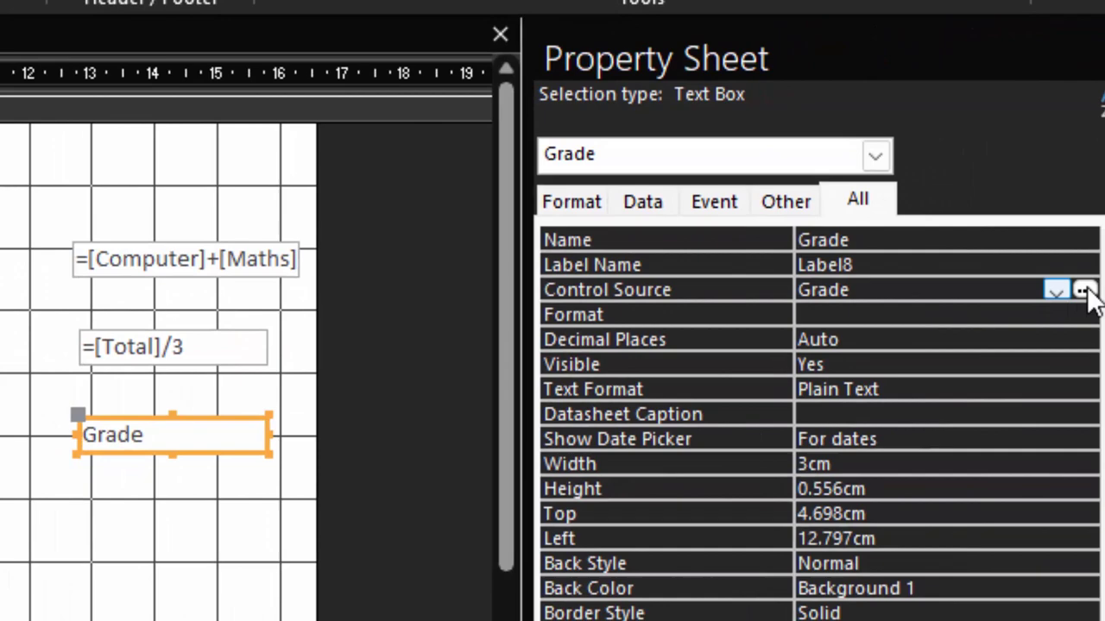
pyautogui.click(1083, 291)
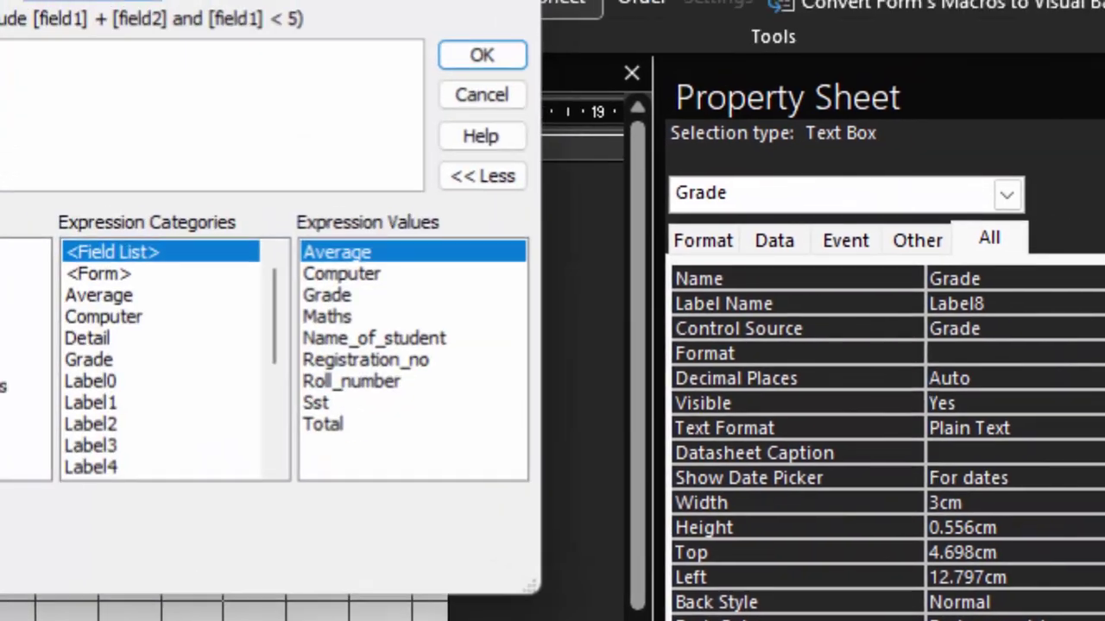
pyautogui.press('BackSpace')
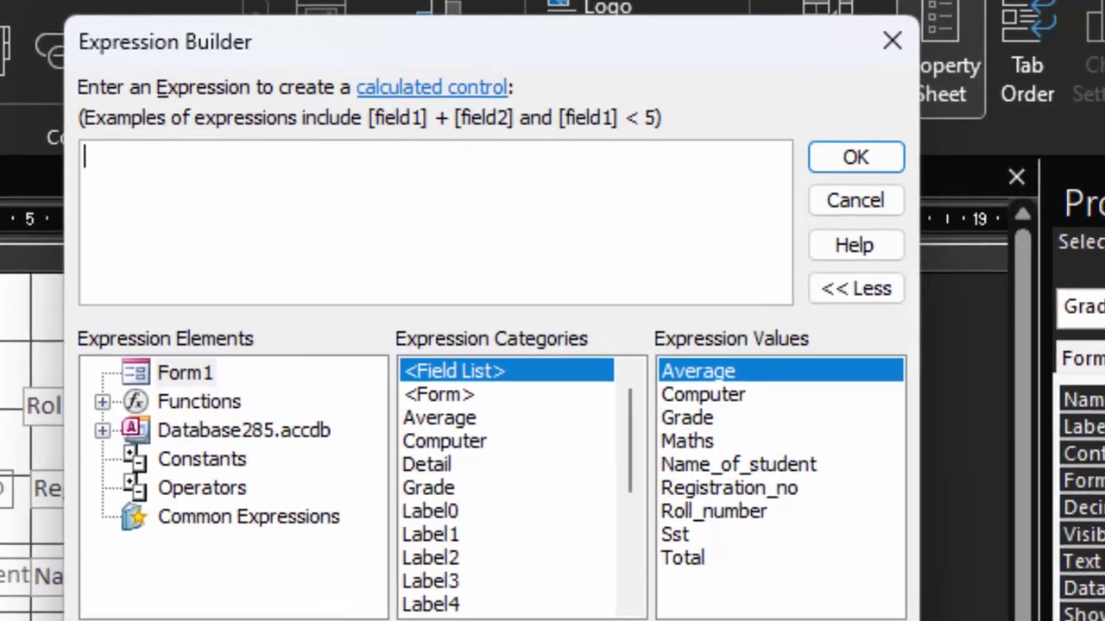
pyautogui.write('iif')
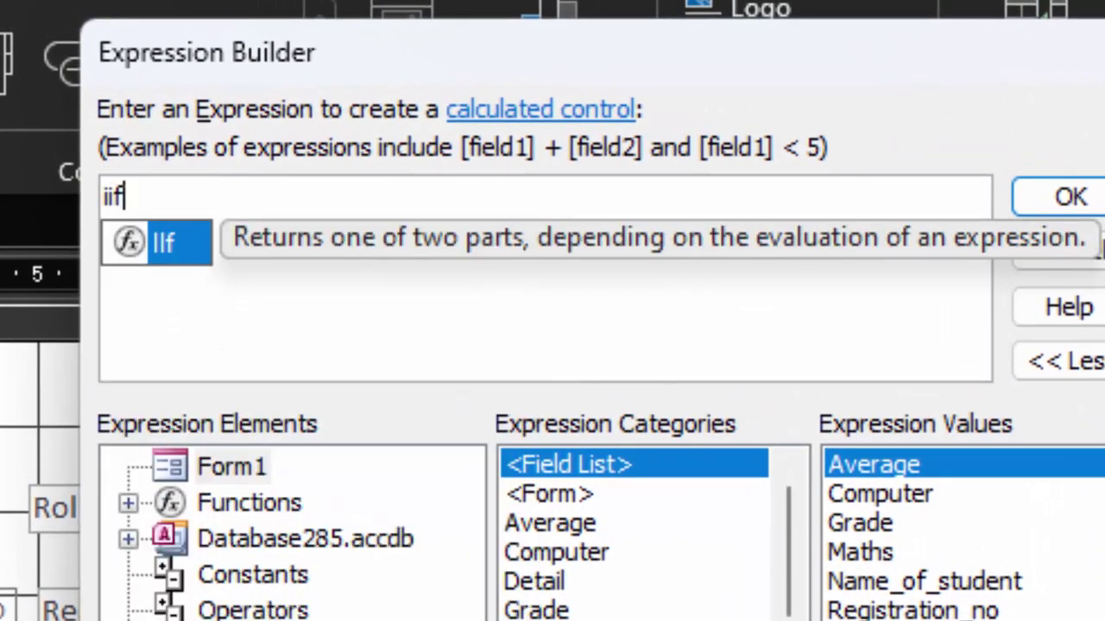
pyautogui.write('(')
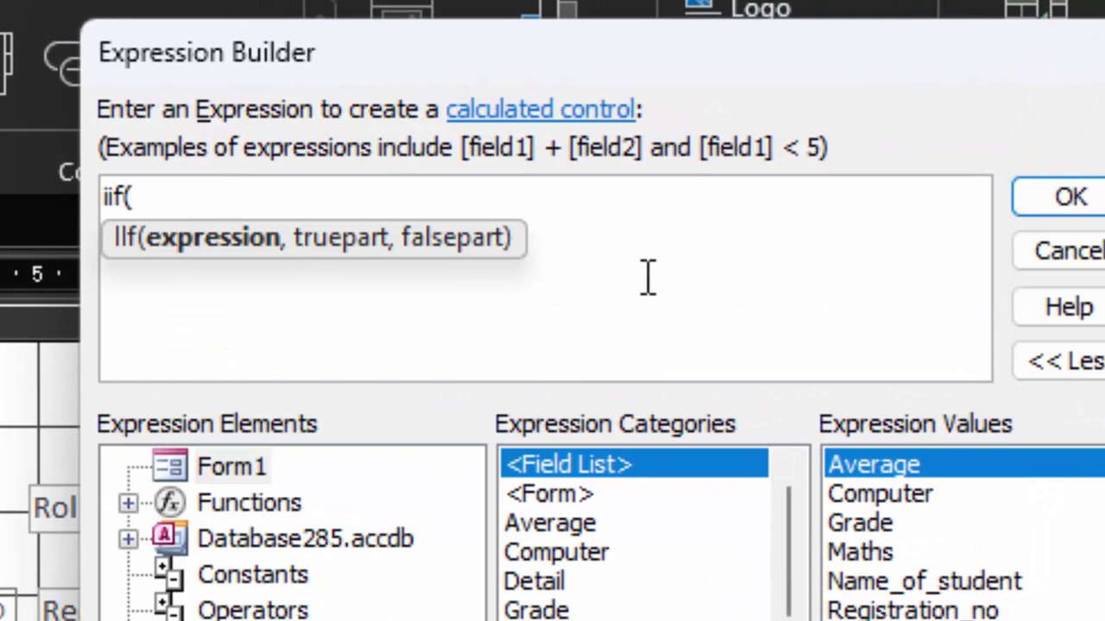
pyautogui.write('[')
pyautogui.write('Ave')
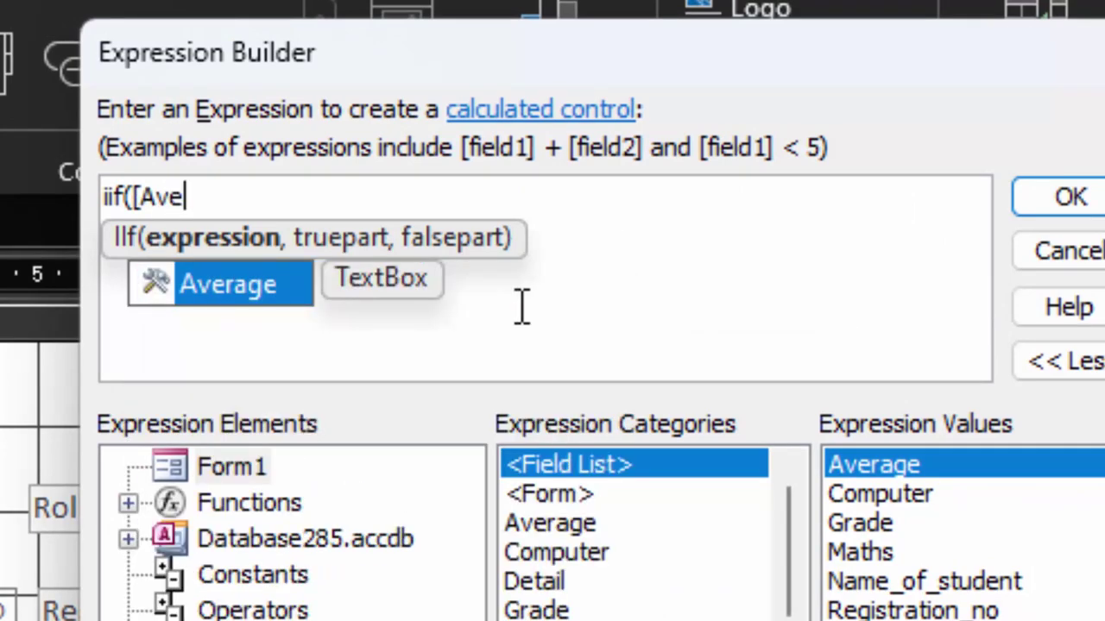
pyautogui.write('rage]>')
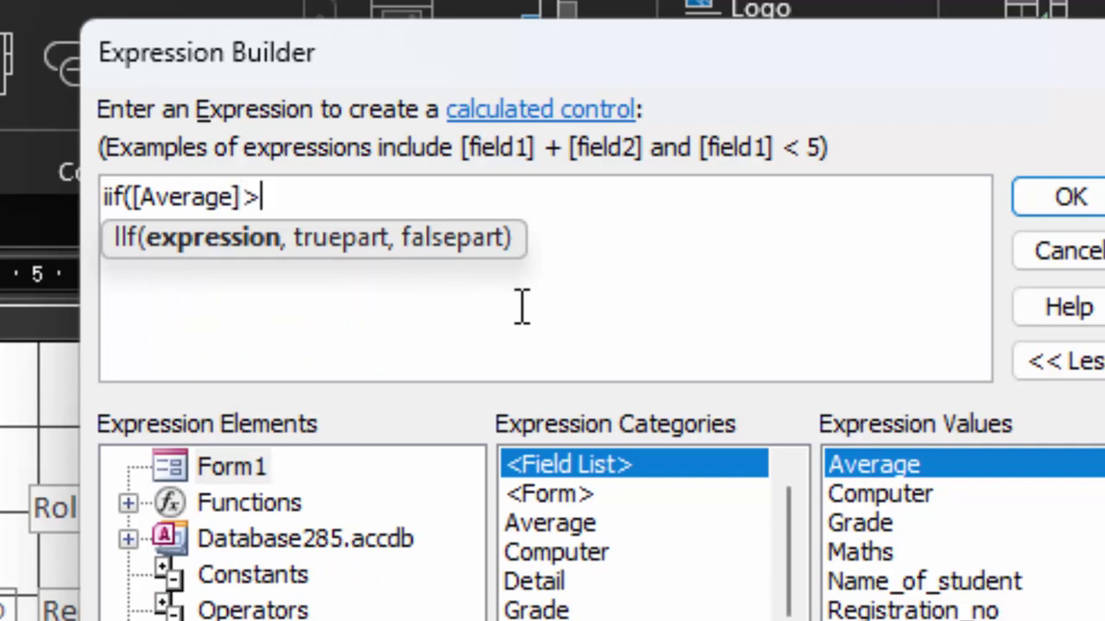
pyautogui.write('=85')
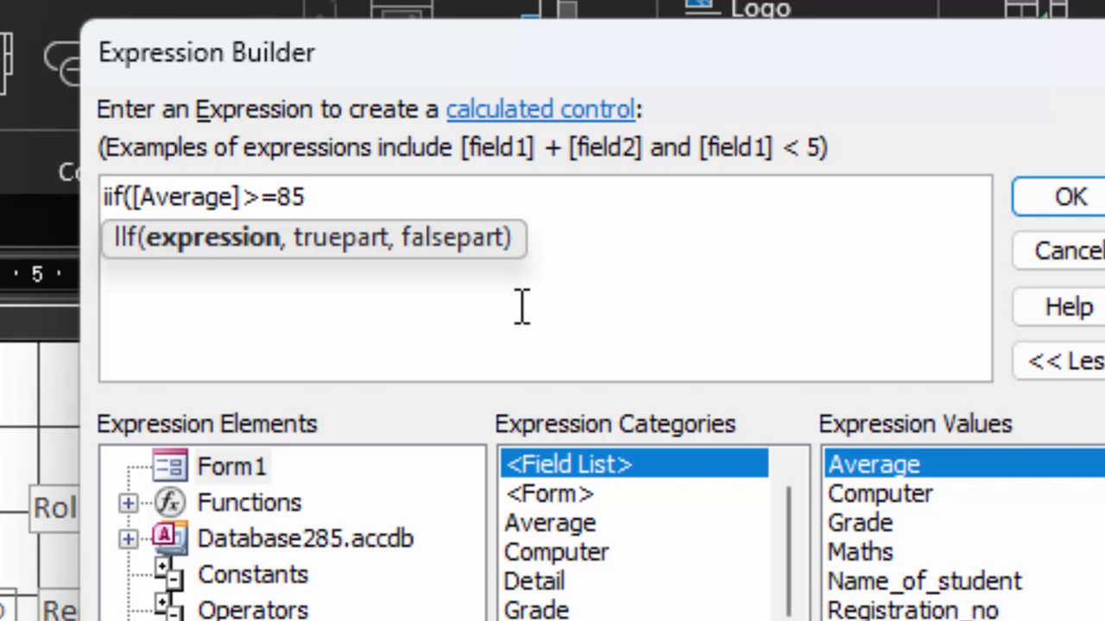
pyautogui.write(',')
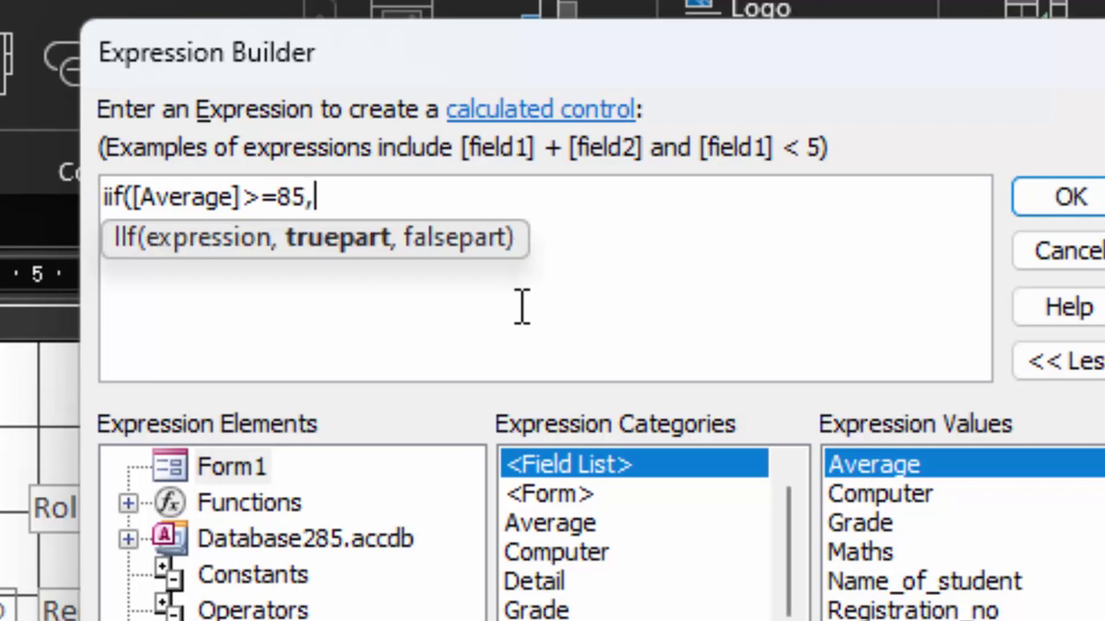
pyautogui.write('"S')
pyautogui.write('","')
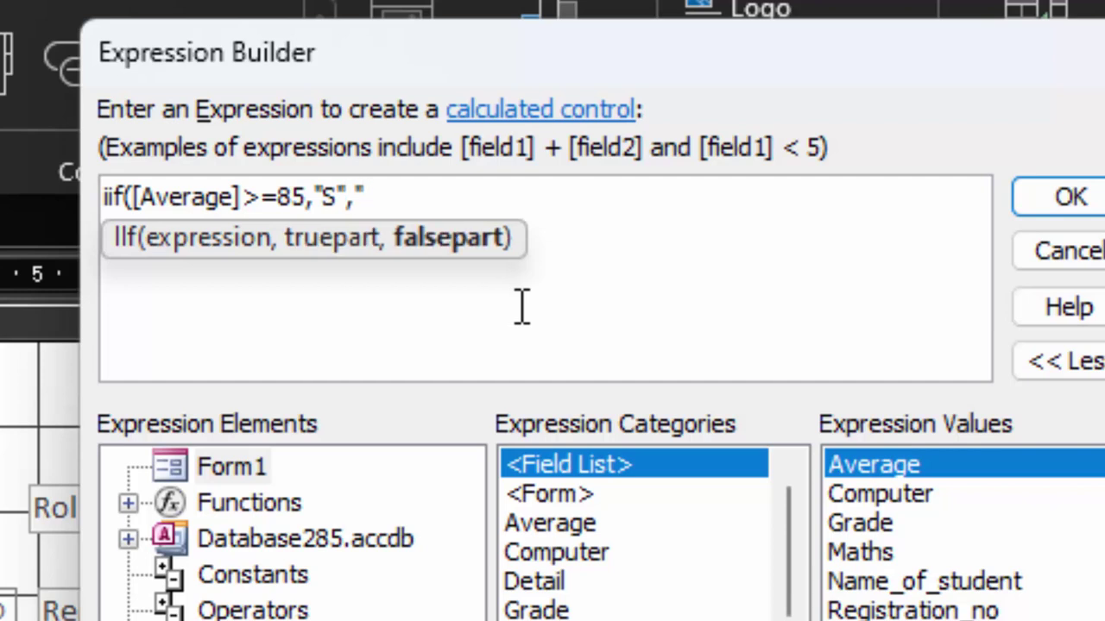
pyautogui.write('ii')
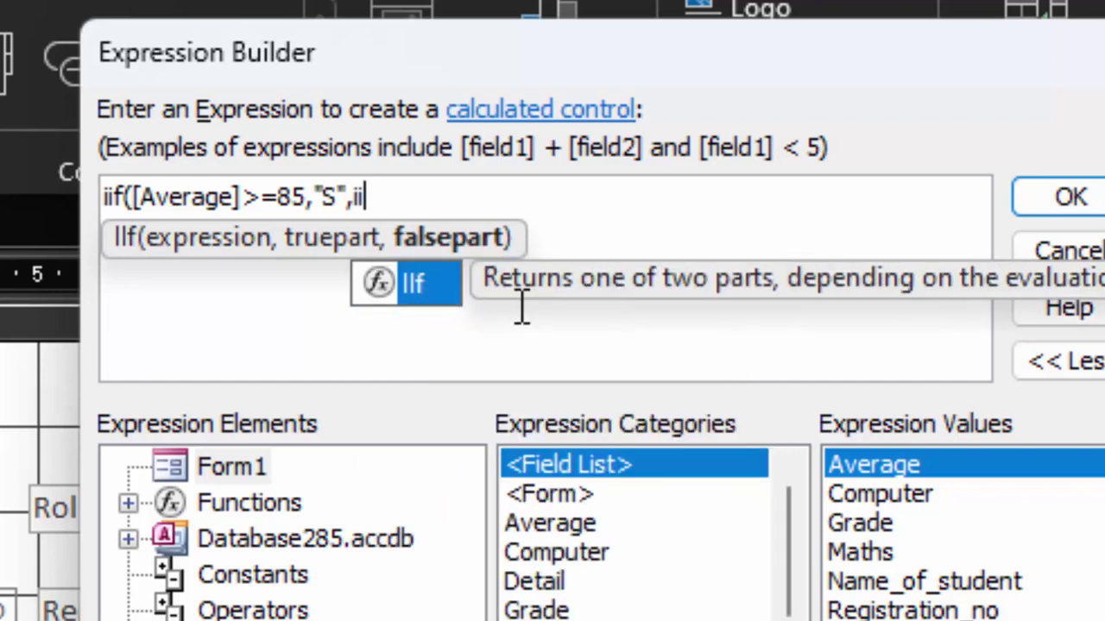
pyautogui.write('f(')
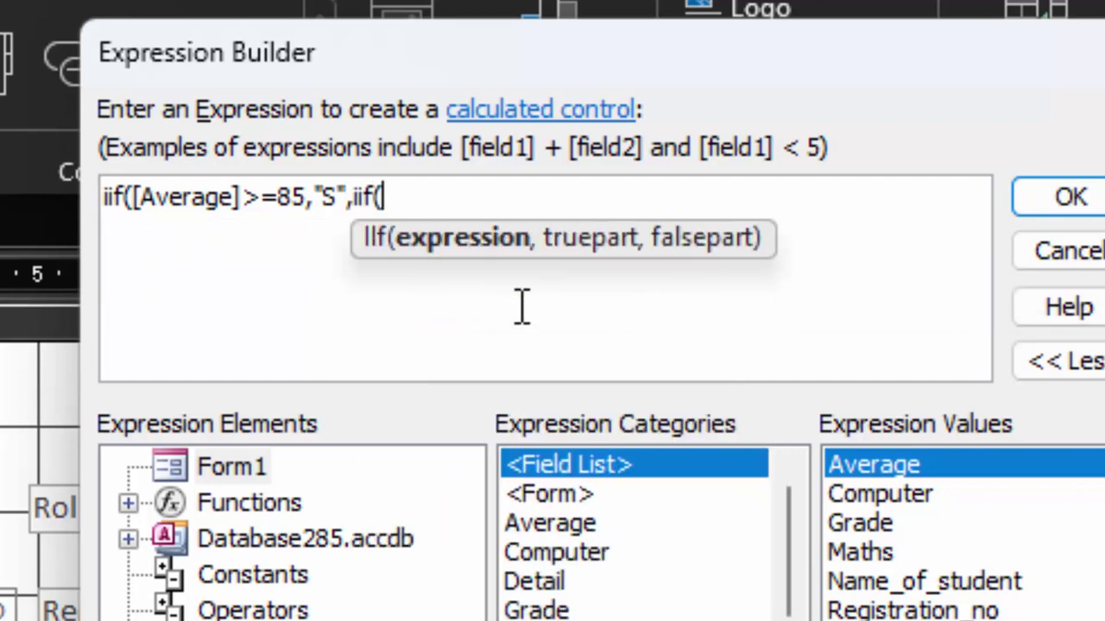
pyautogui.write('[')
# Add the nested branches: A at 75, B at 65, C at 55, D at 50, else "Failed"
pyautogui.write('Avera')
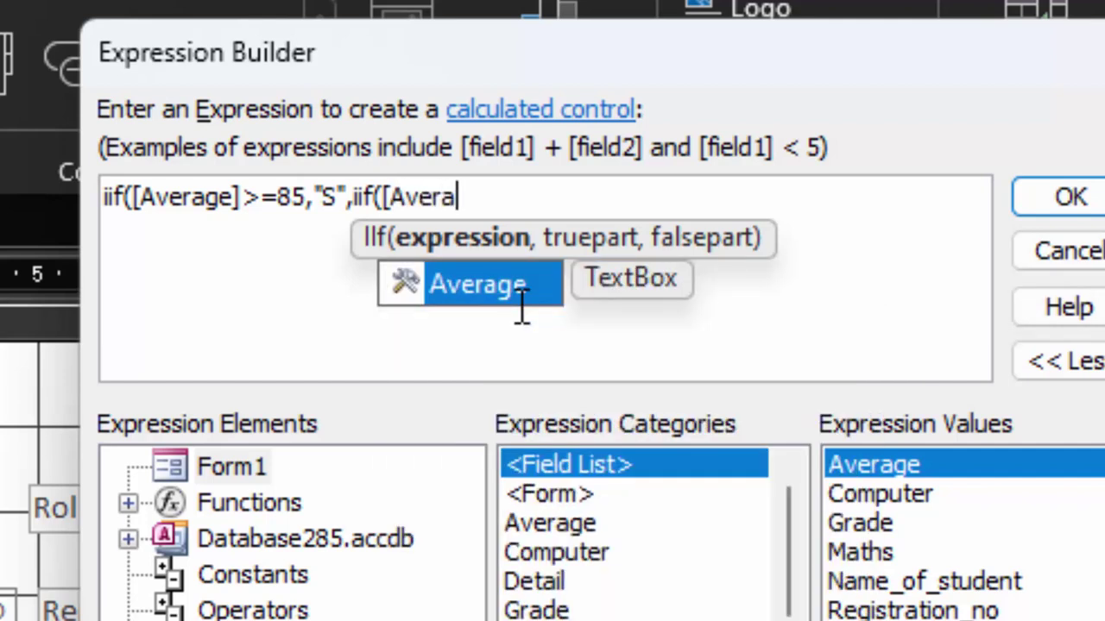
pyautogui.write('ge]>=')
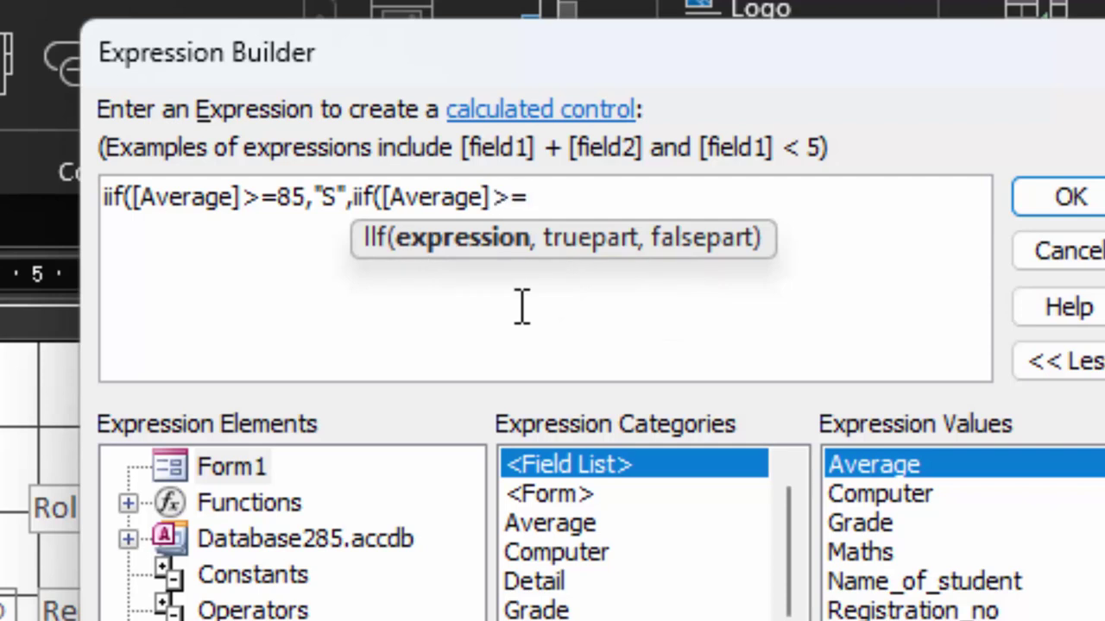
pyautogui.write('75,"')
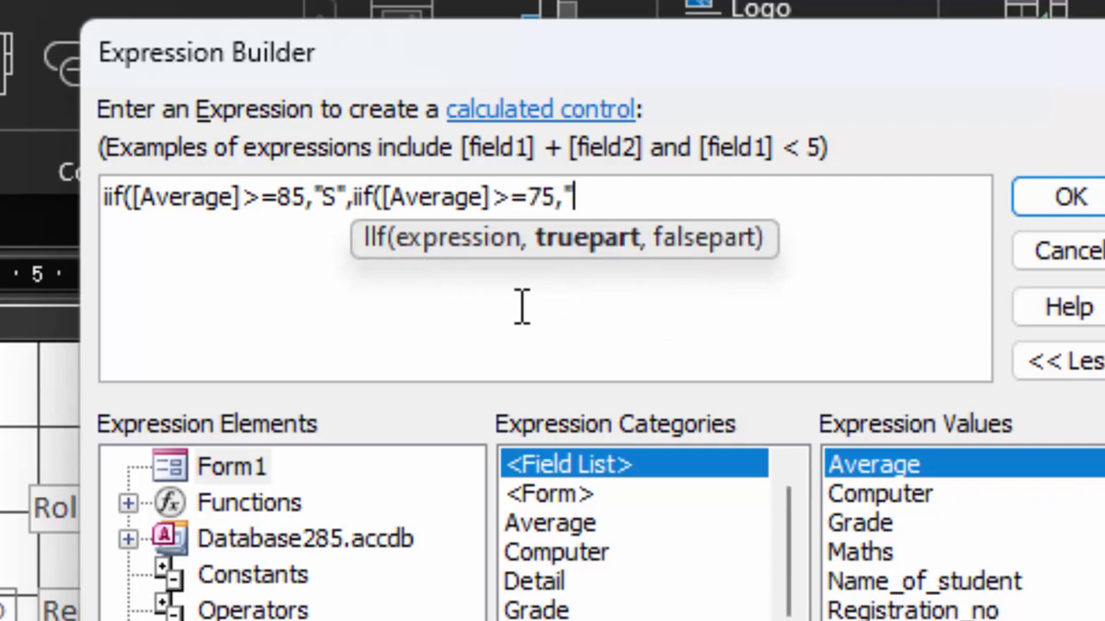
pyautogui.write('A')
pyautogui.write('",')
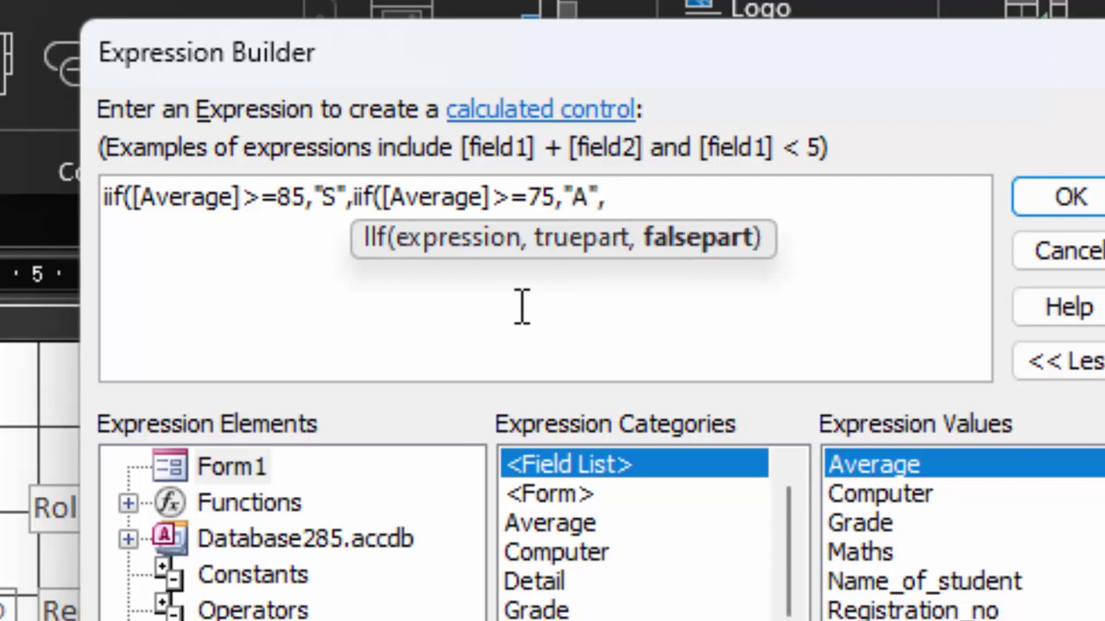
pyautogui.write('iif')
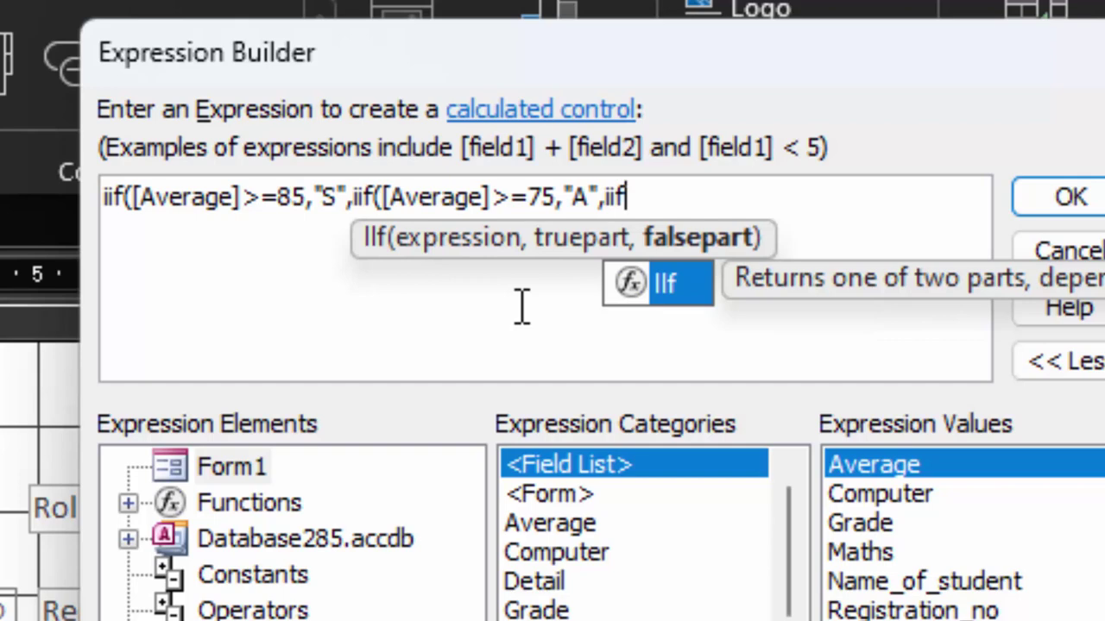
pyautogui.write('([Ac')
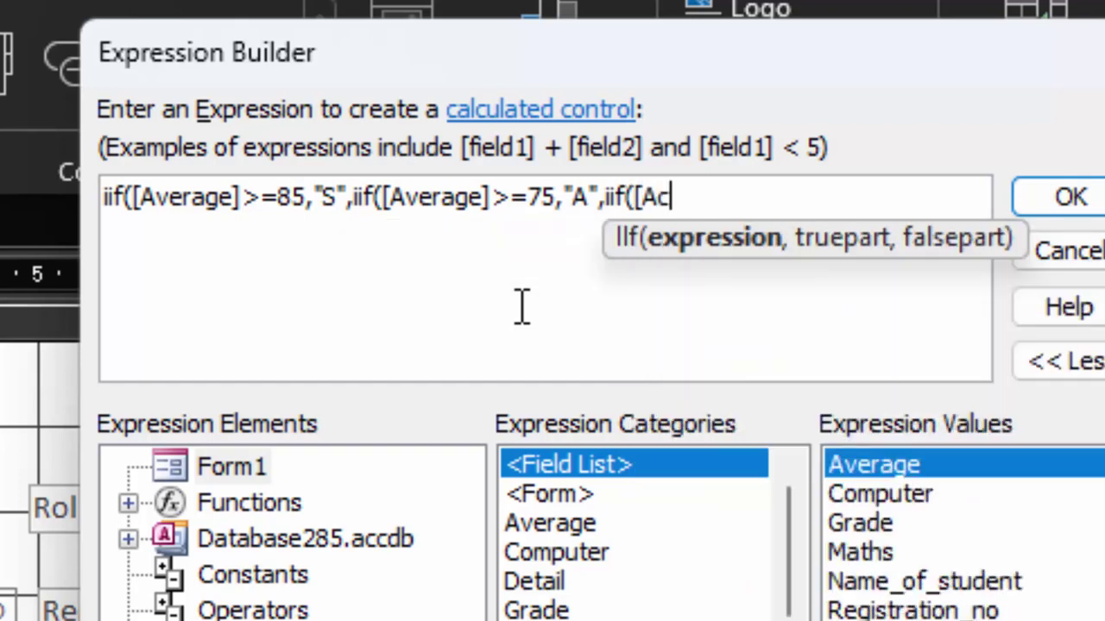
pyautogui.press('BackSpace')
pyautogui.write('verage')
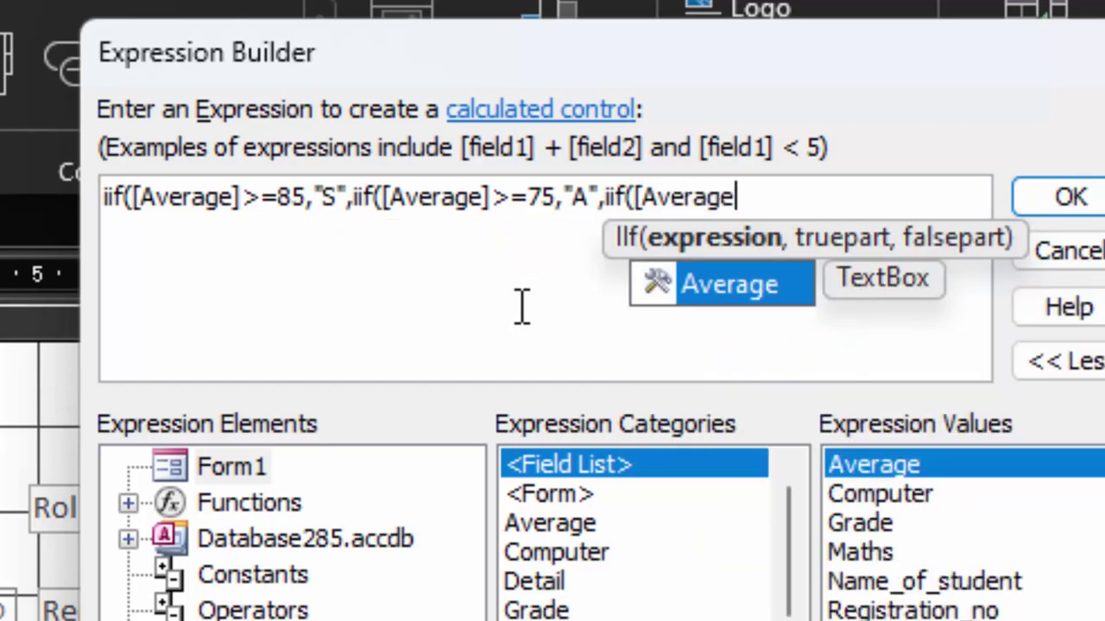
pyautogui.write('] >=')
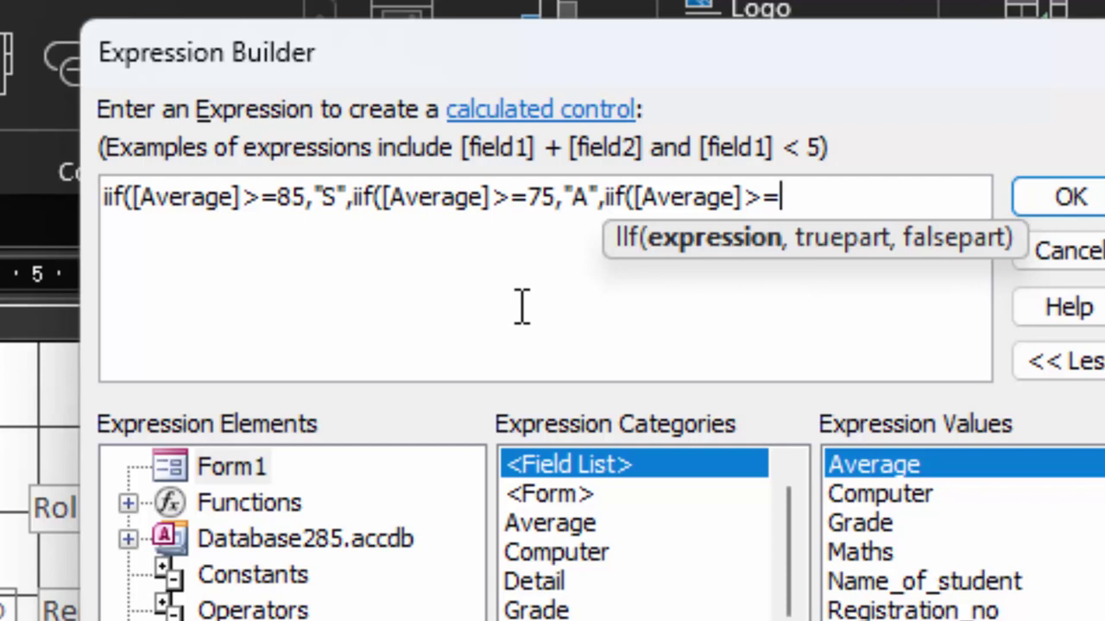
pyautogui.write('65,')
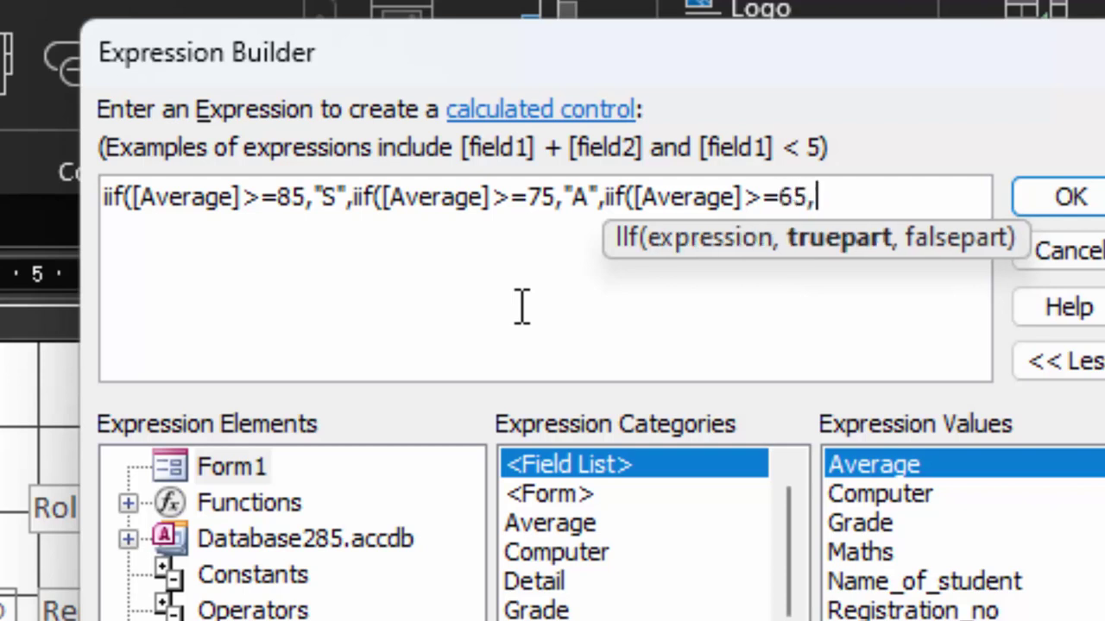
pyautogui.write('"')
pyautogui.write('B"')
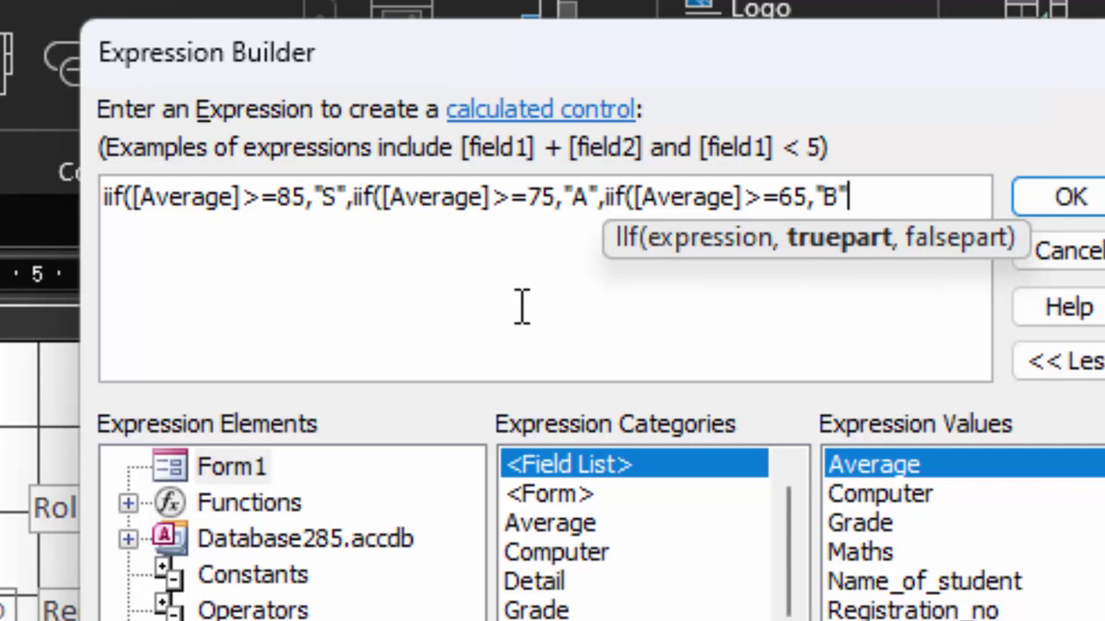
pyautogui.write(',')
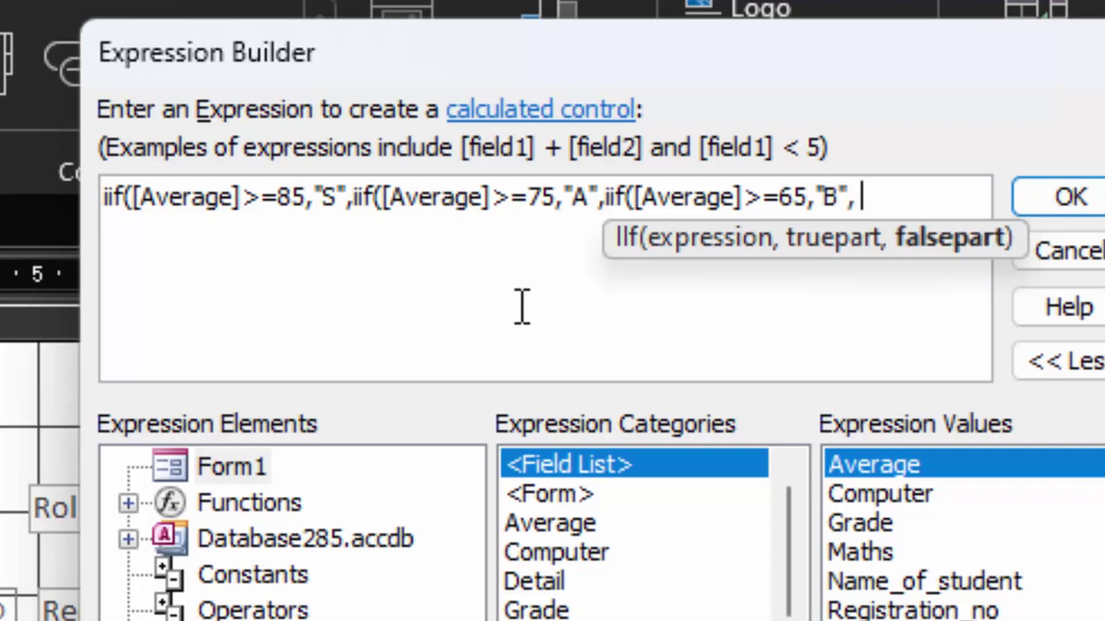
pyautogui.write('iif([')
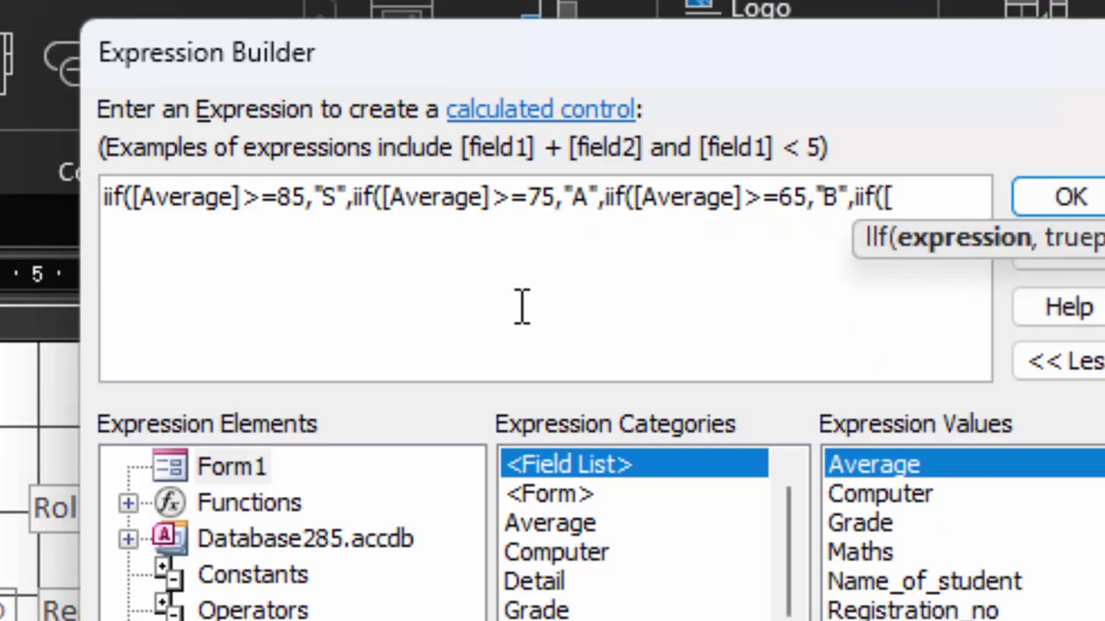
pyautogui.write('Ave')
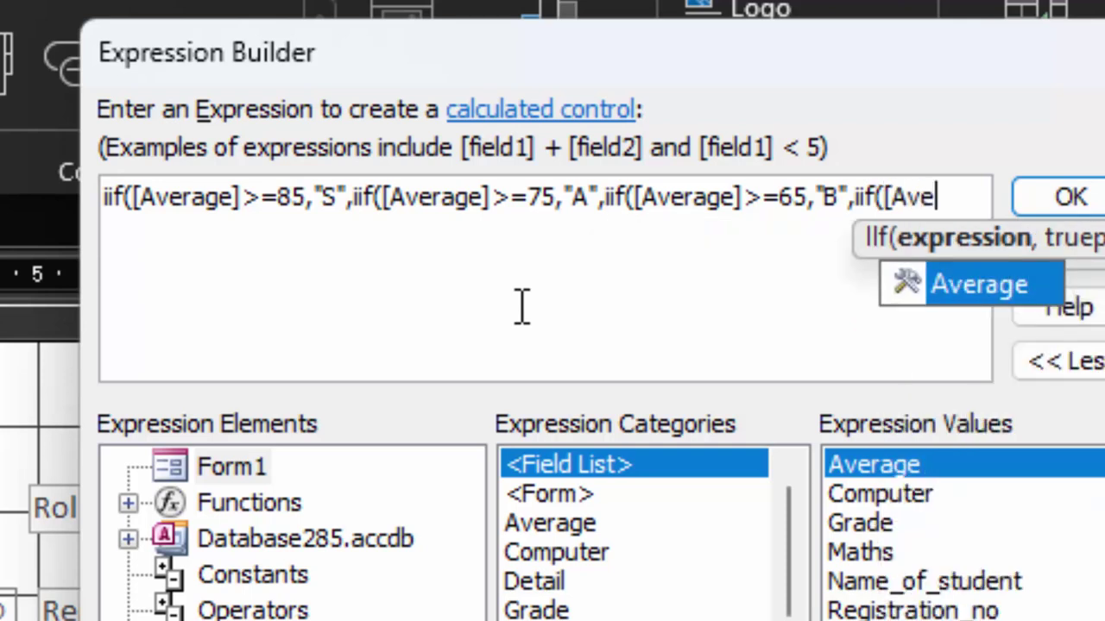
pyautogui.write('rage')
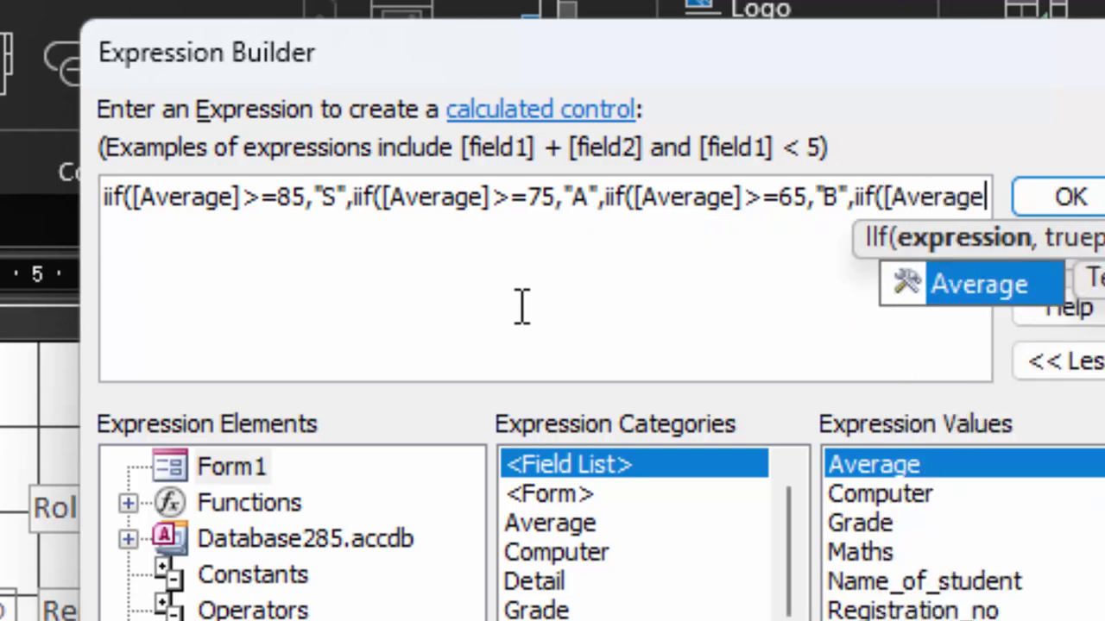
pyautogui.write(']>=')
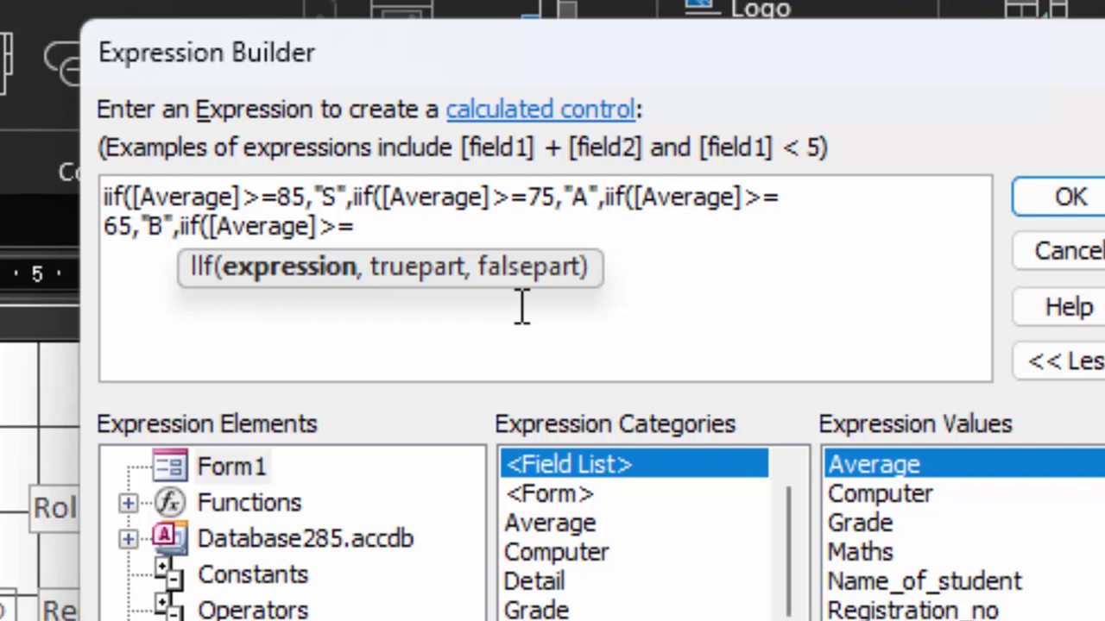
pyautogui.write('55,')
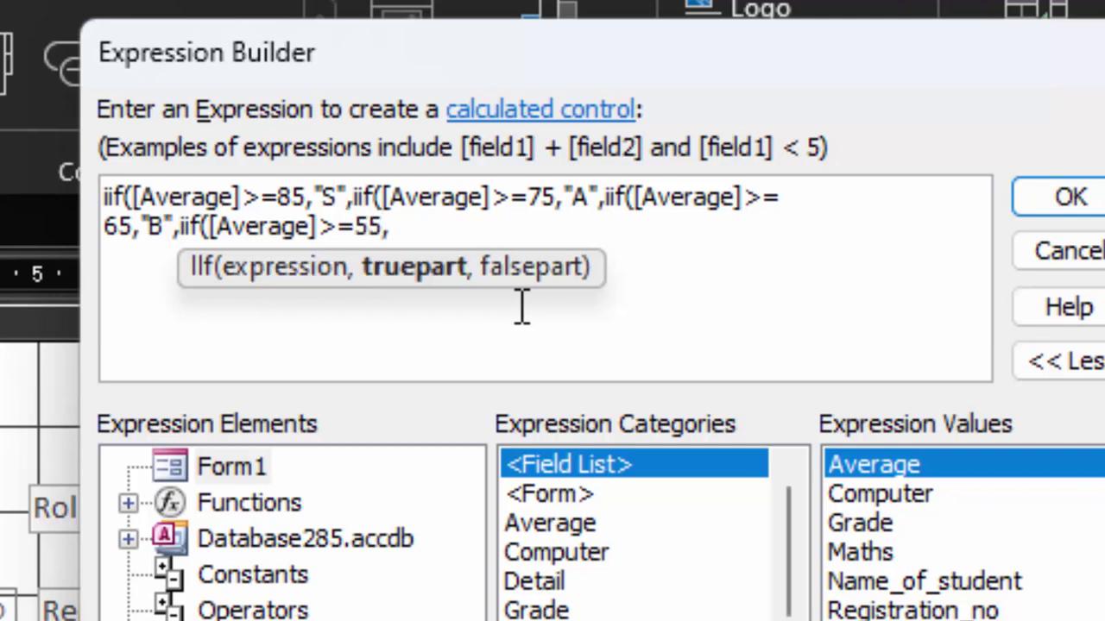
pyautogui.write('"C",')
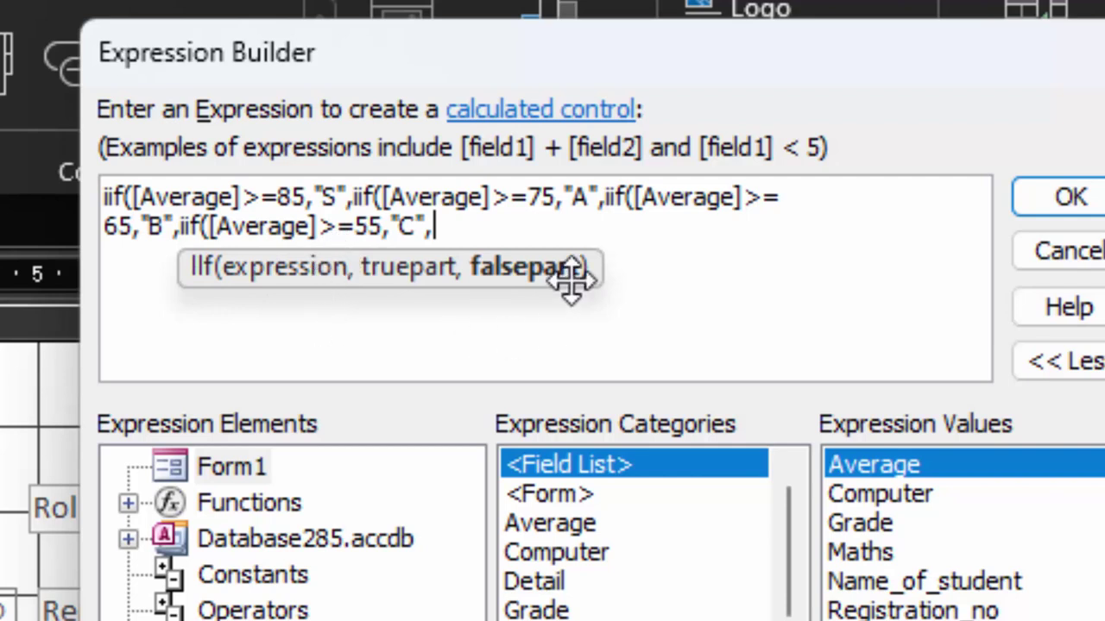
pyautogui.write('iif(')
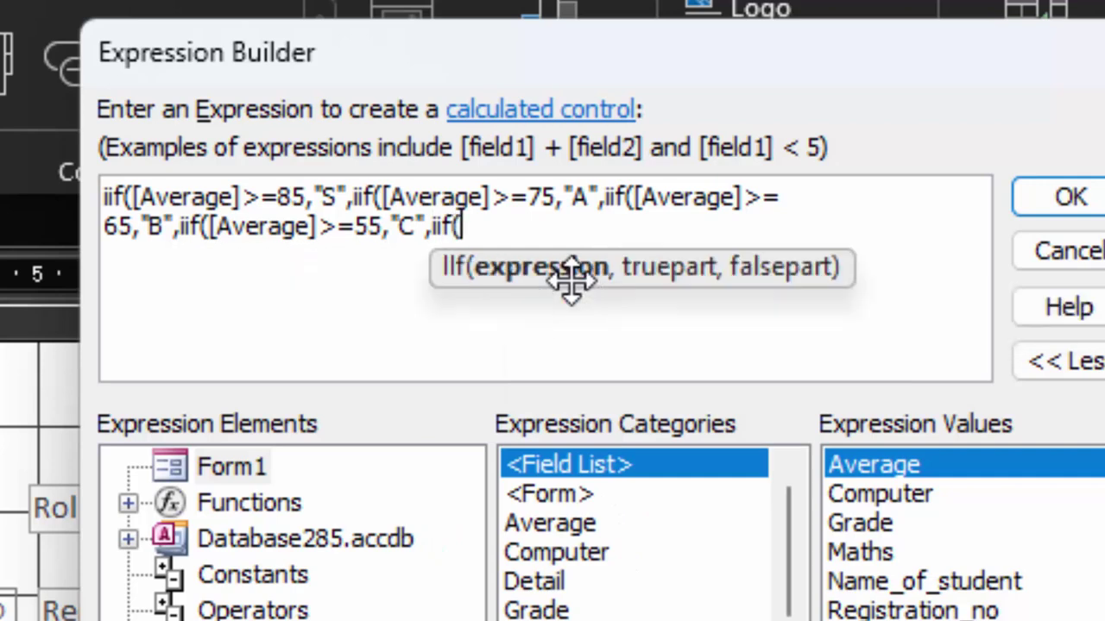
pyautogui.write('[Avera')
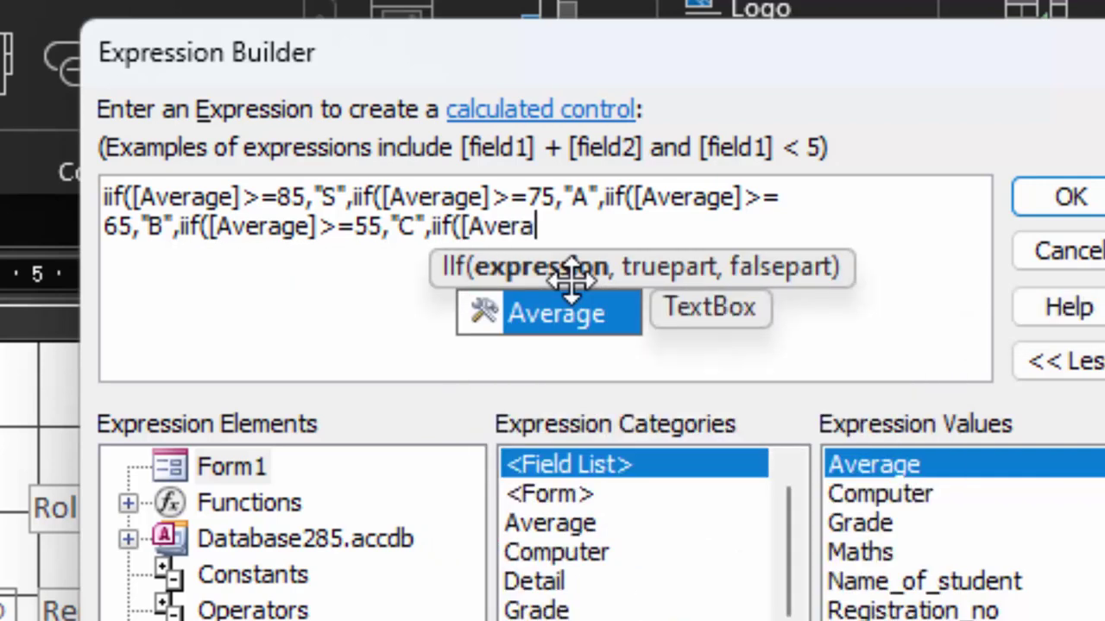
pyautogui.write('ge]>=')
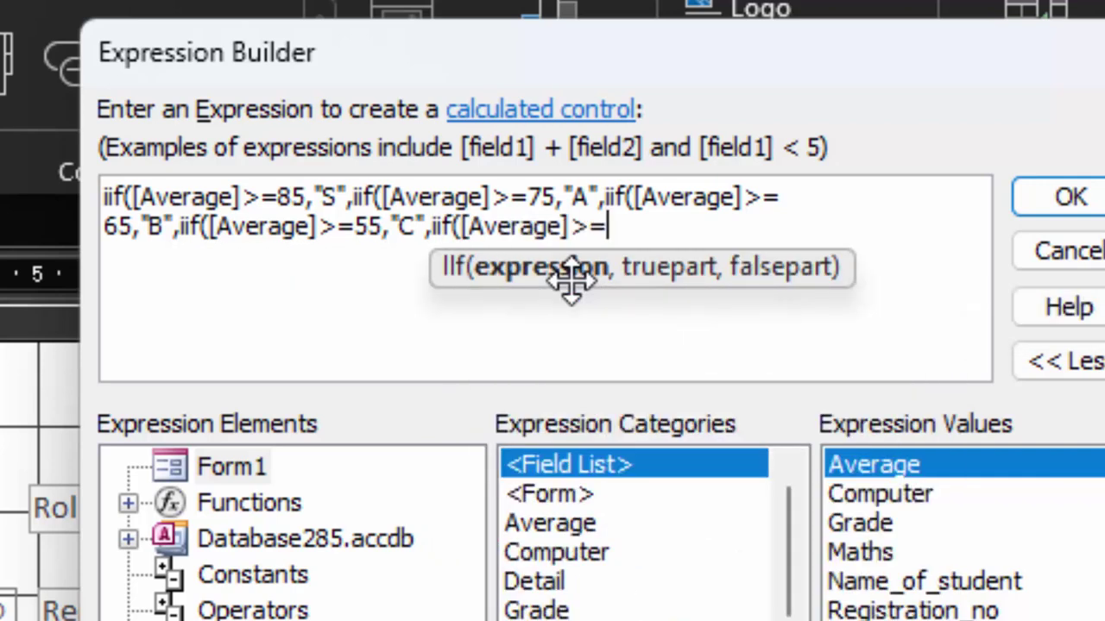
pyautogui.write('50')
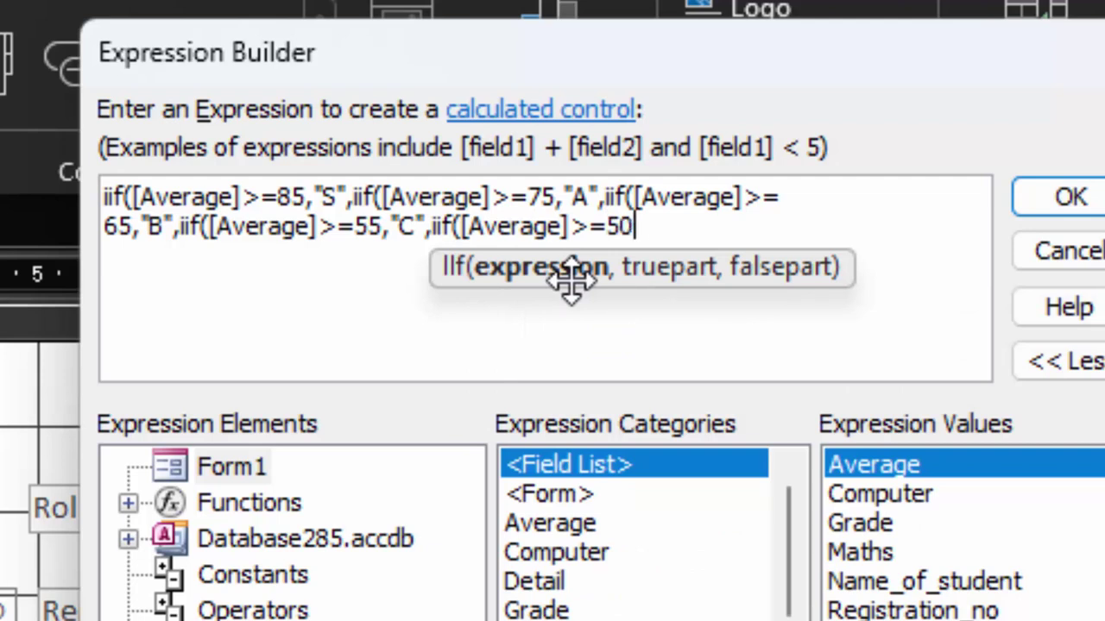
pyautogui.write(',"')
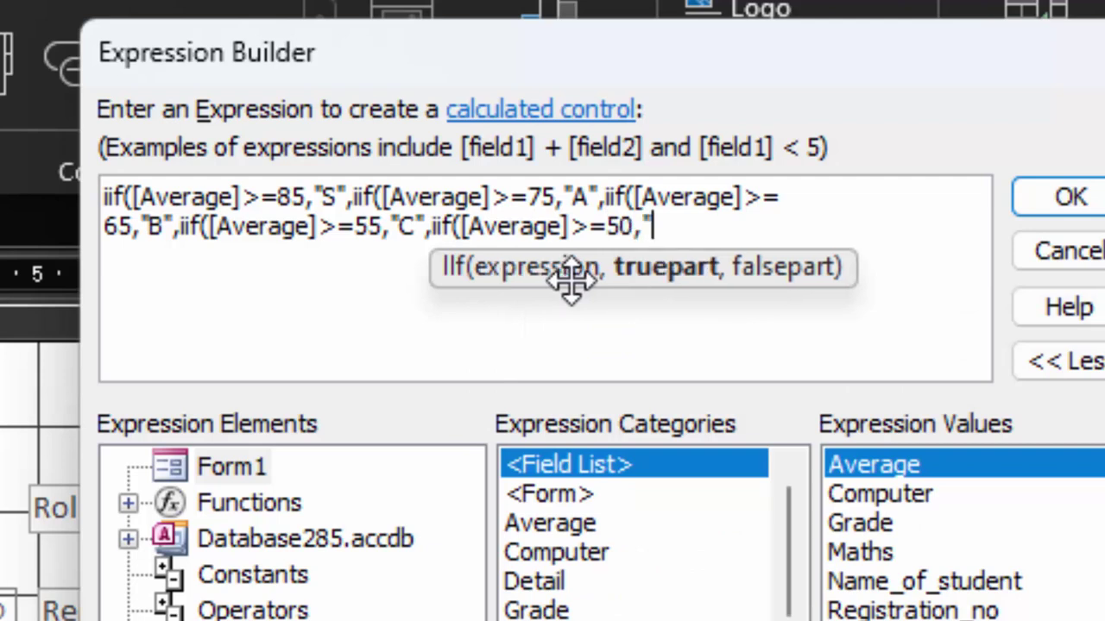
pyautogui.write('D",')
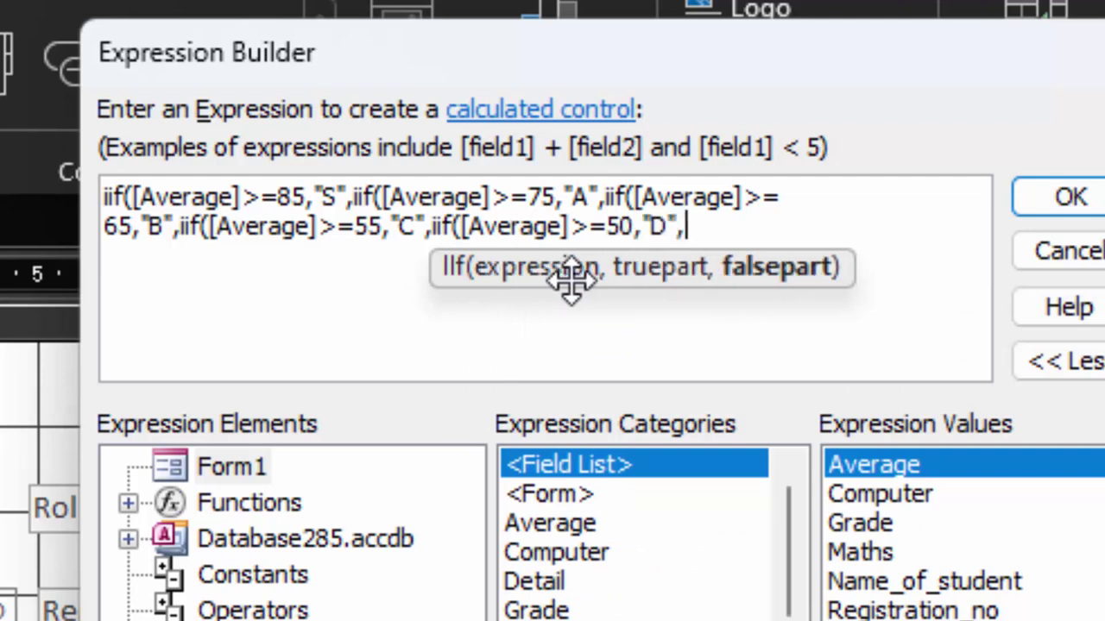
pyautogui.write('"Failed')
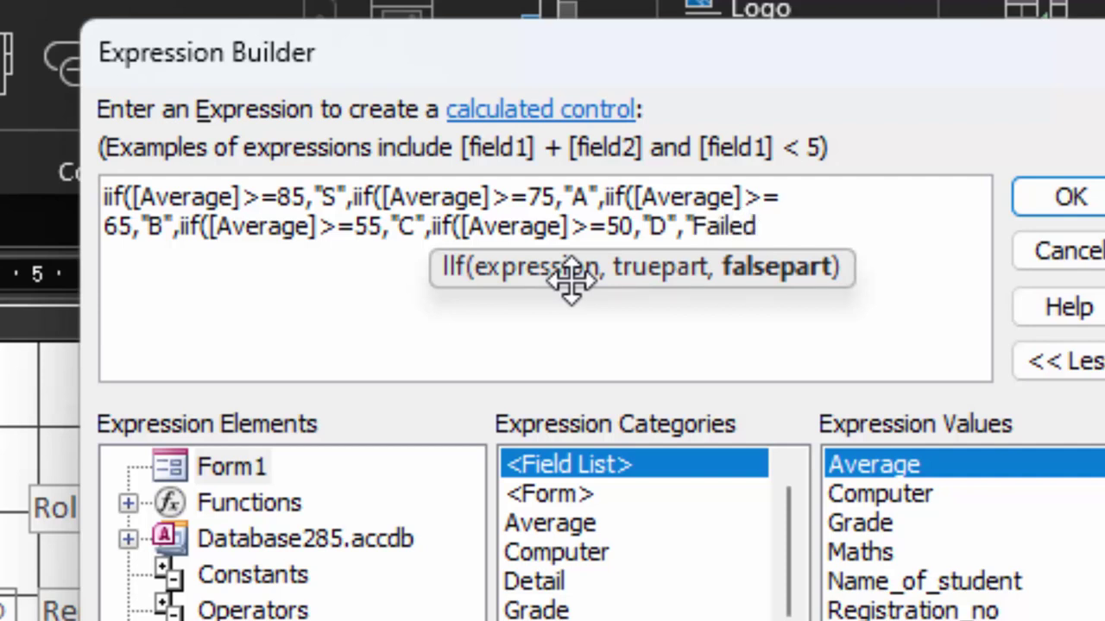
pyautogui.write('")')
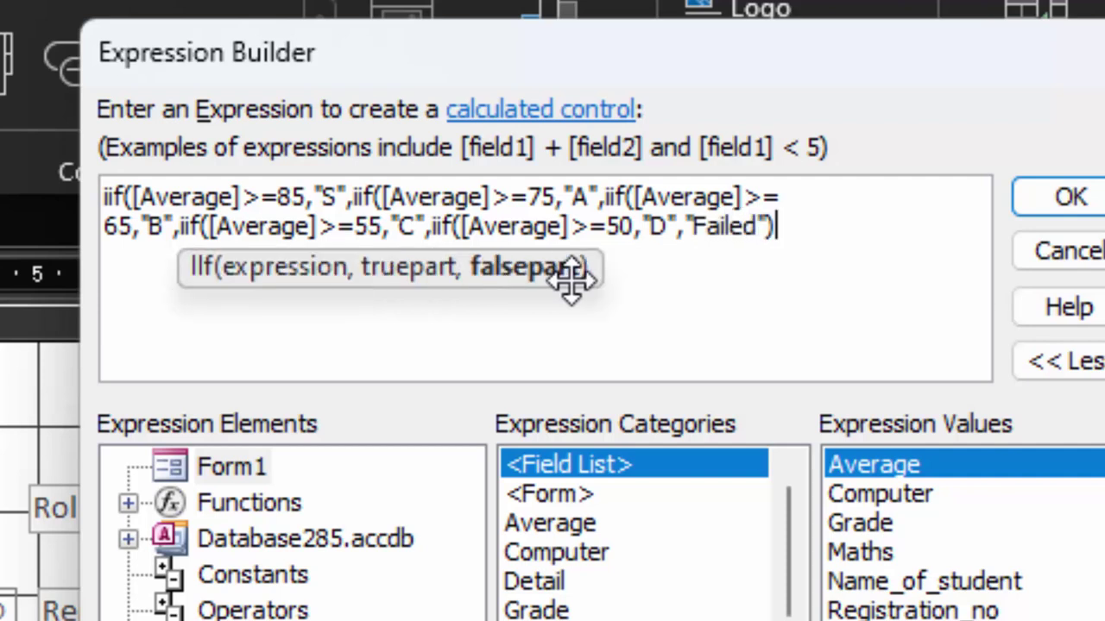
pyautogui.write(')')
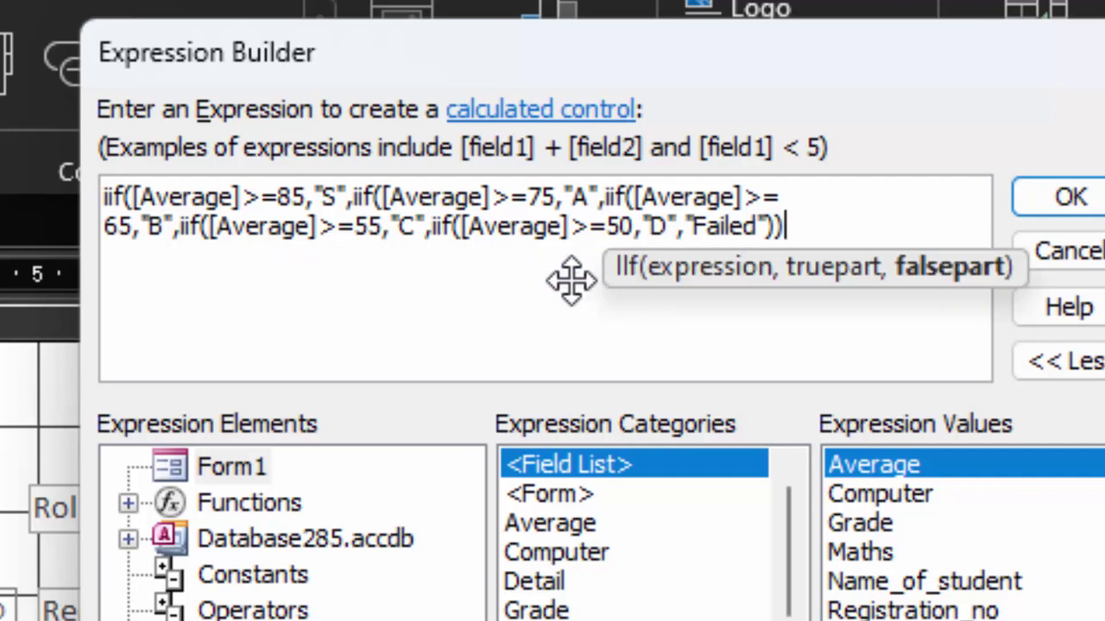
pyautogui.write(')')
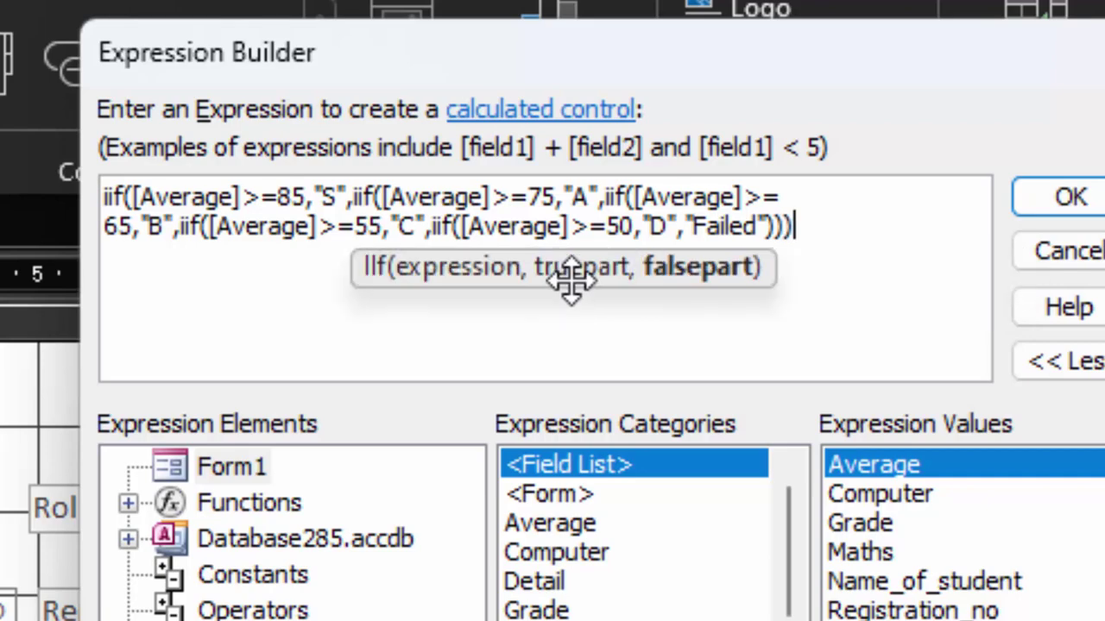
pyautogui.write('))')
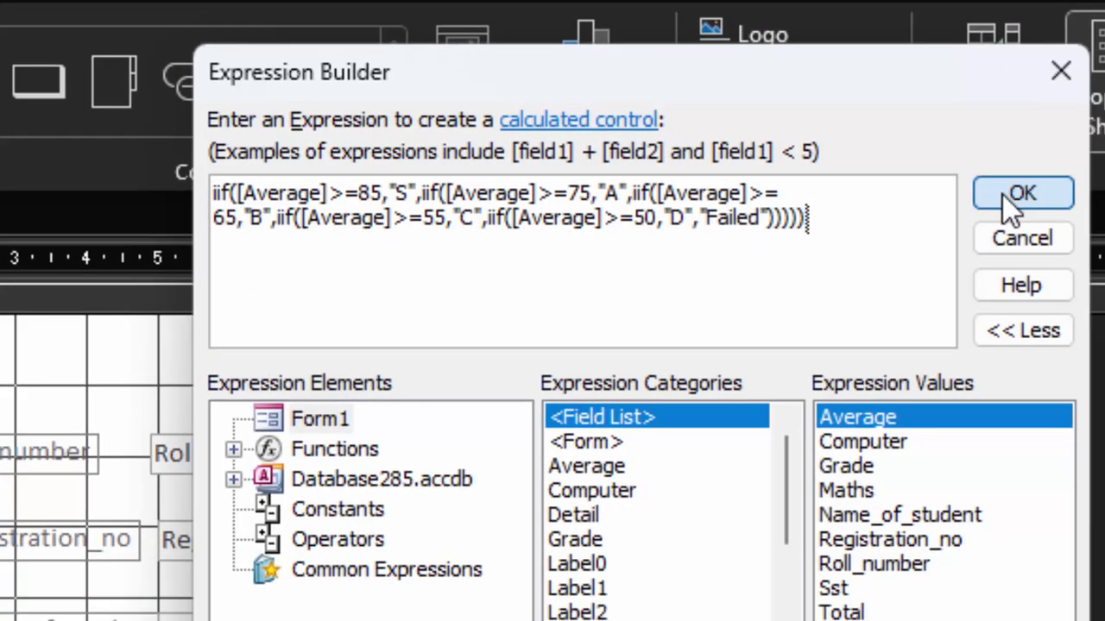
# Apply the Grade expression and make all form controls bold with Automatic font colour
pyautogui.click(1023, 197)
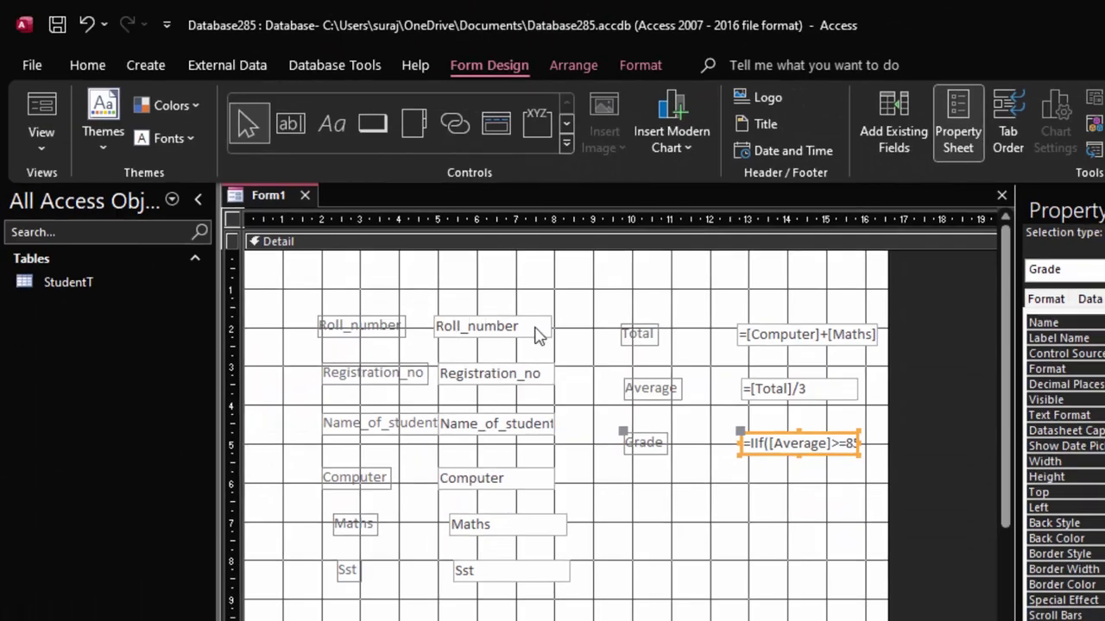
pyautogui.moveTo(302, 279)
pyautogui.mouseDown()
pyautogui.moveTo(618, 353)
pyautogui.moveTo(857, 587)
pyautogui.mouseUp()
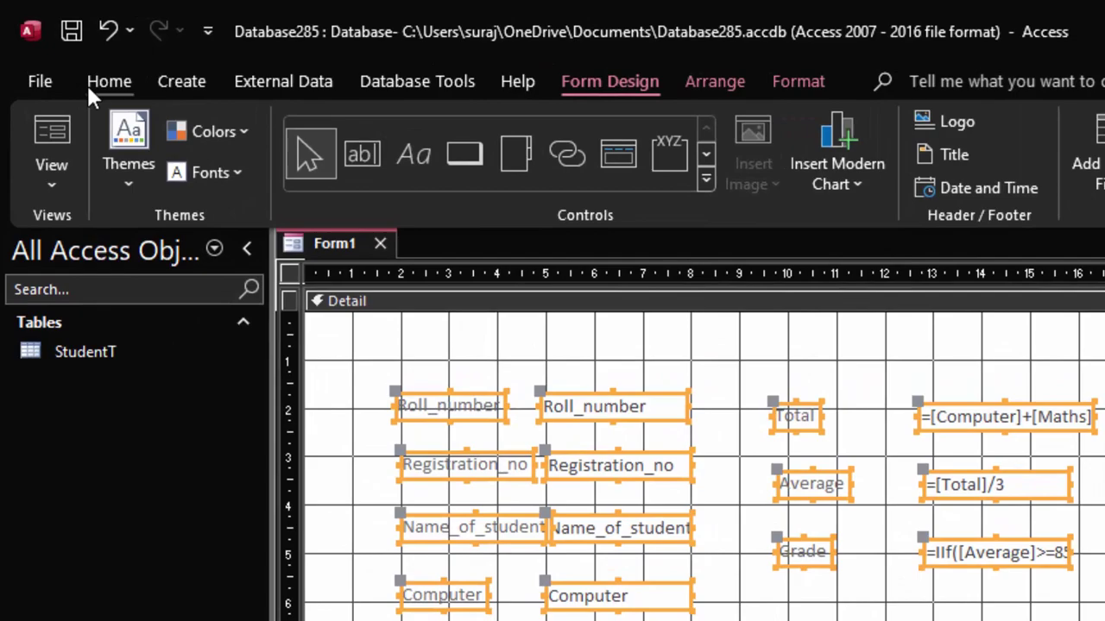
pyautogui.click(91, 68)
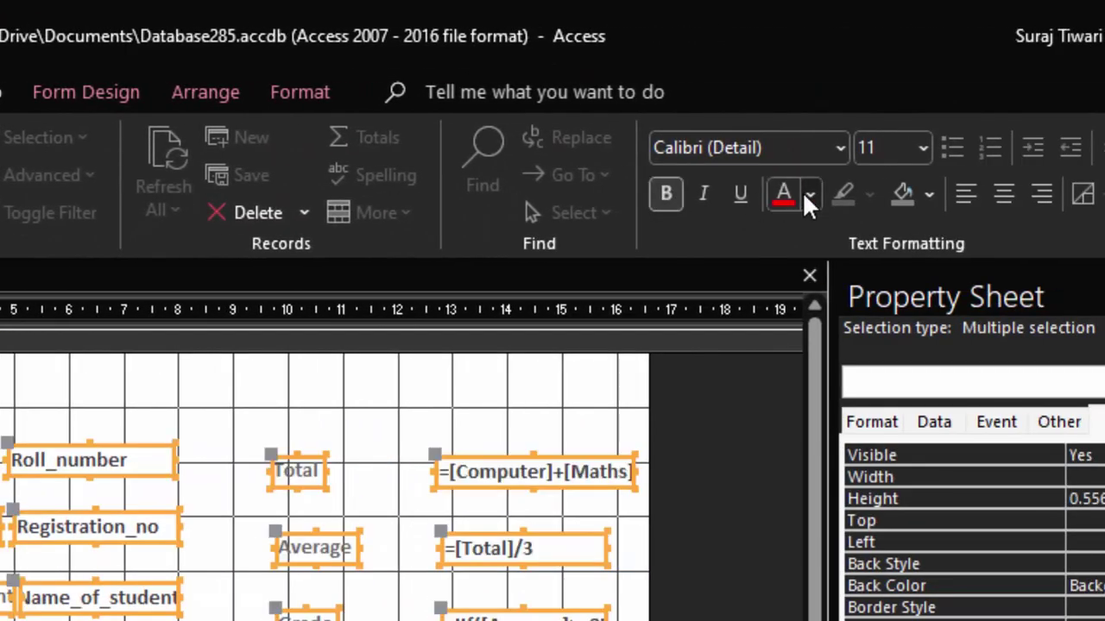
pyautogui.click(807, 194)
pyautogui.click(860, 215)
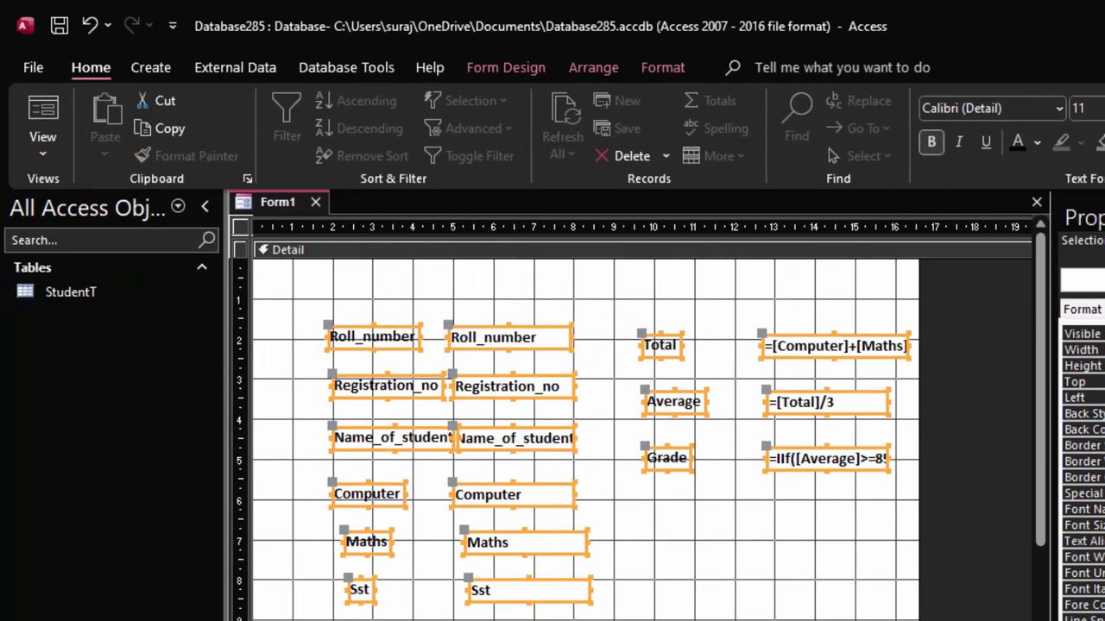
pyautogui.click(811, 599)
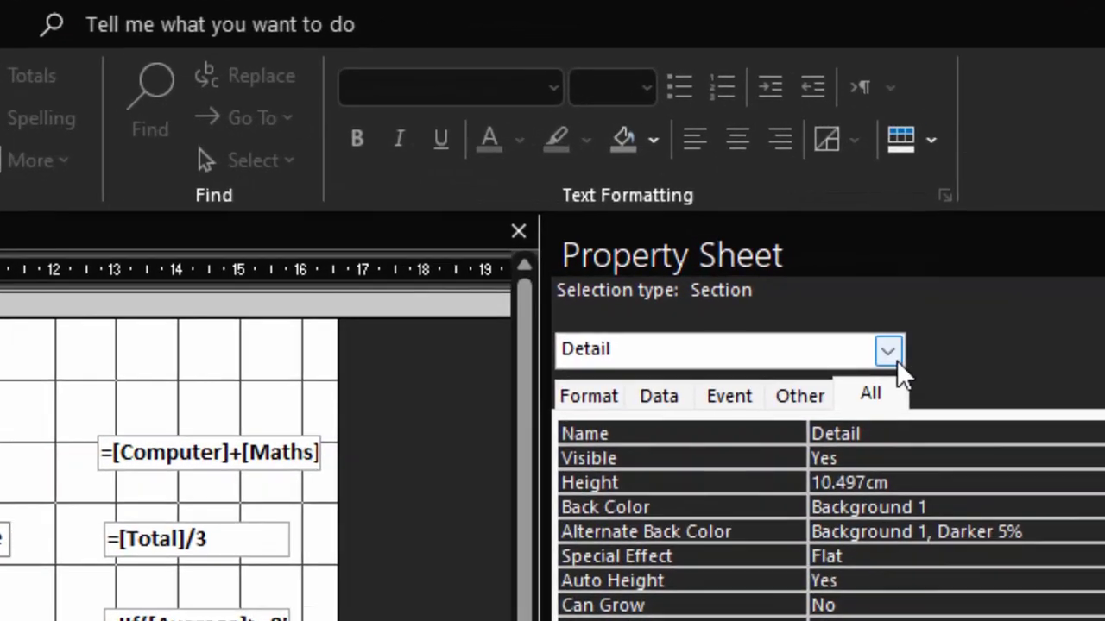
# Select the whole form in the Property Sheet and set Pop Up to Yes
pyautogui.click(889, 352)
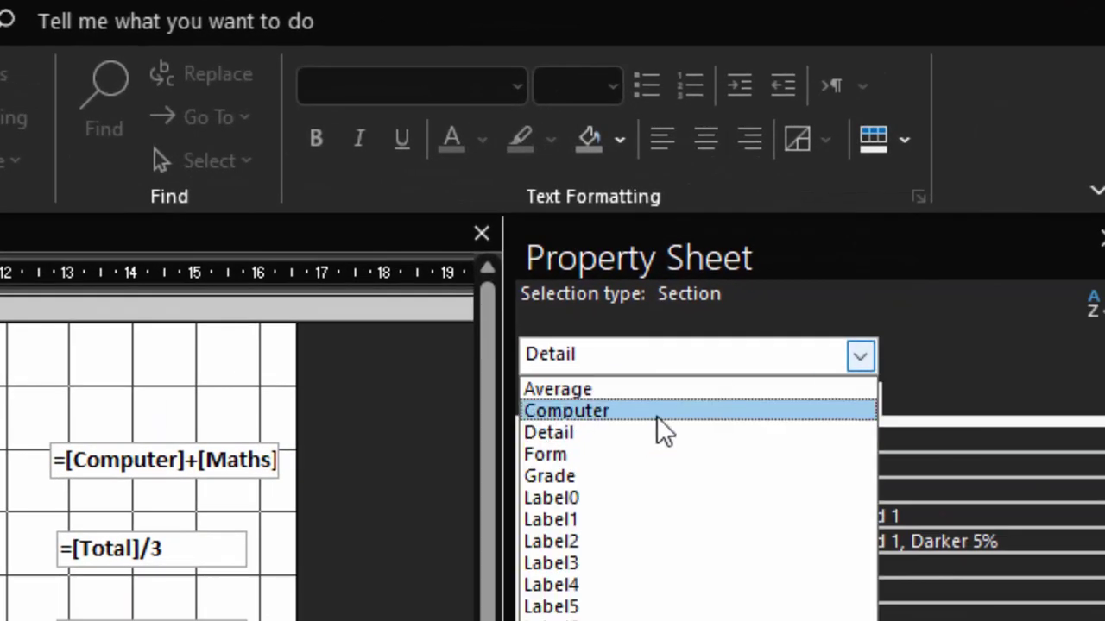
pyautogui.click(610, 462)
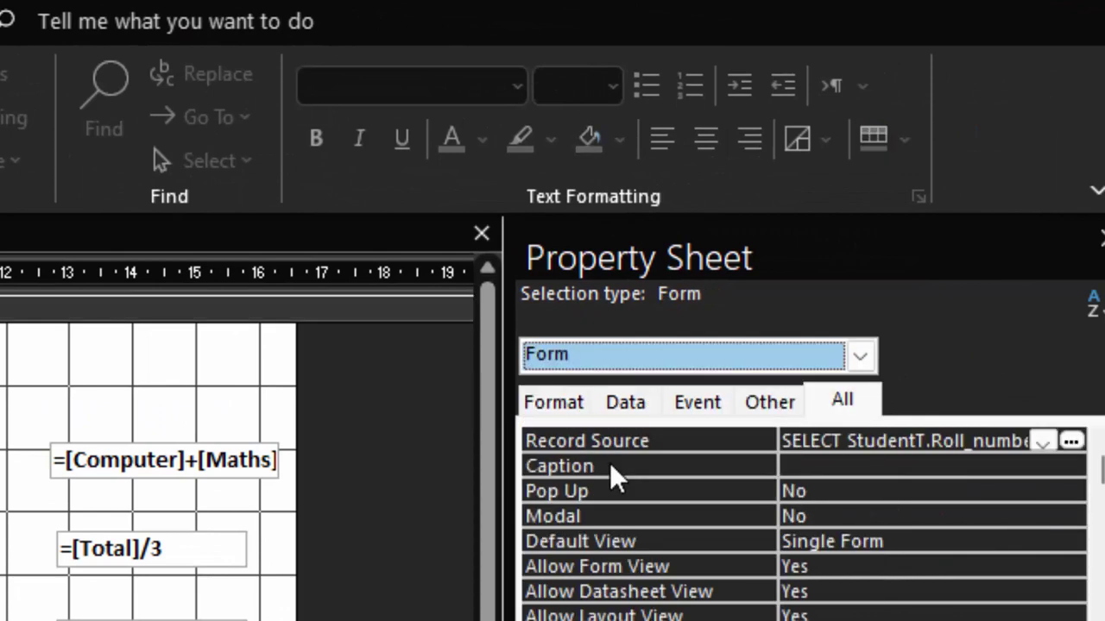
pyautogui.click(863, 473)
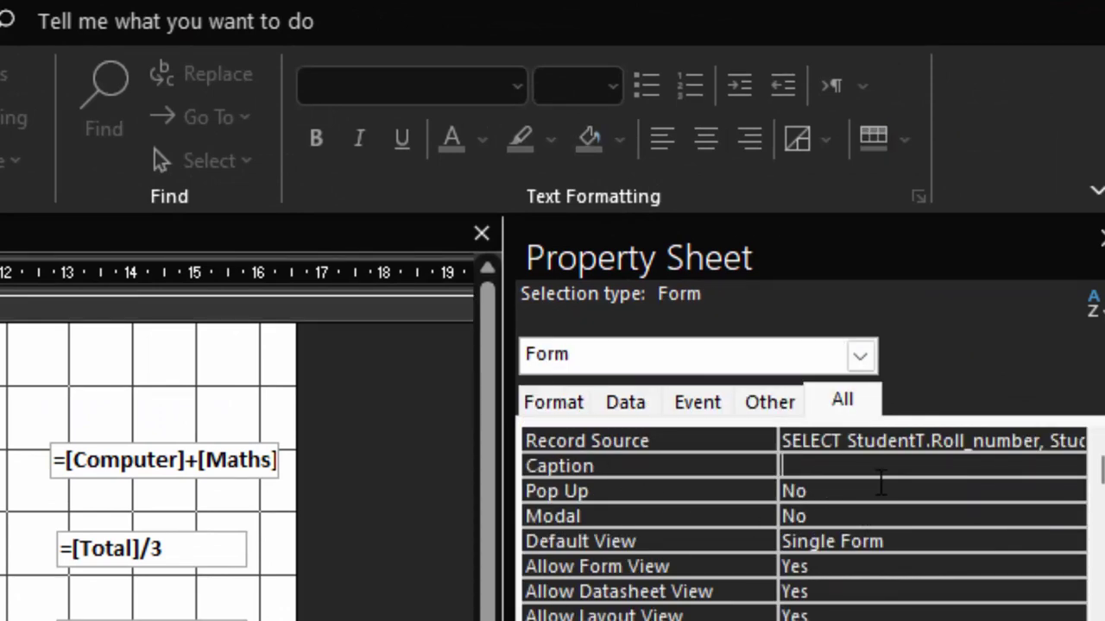
pyautogui.click(880, 490)
pyautogui.click(1070, 492)
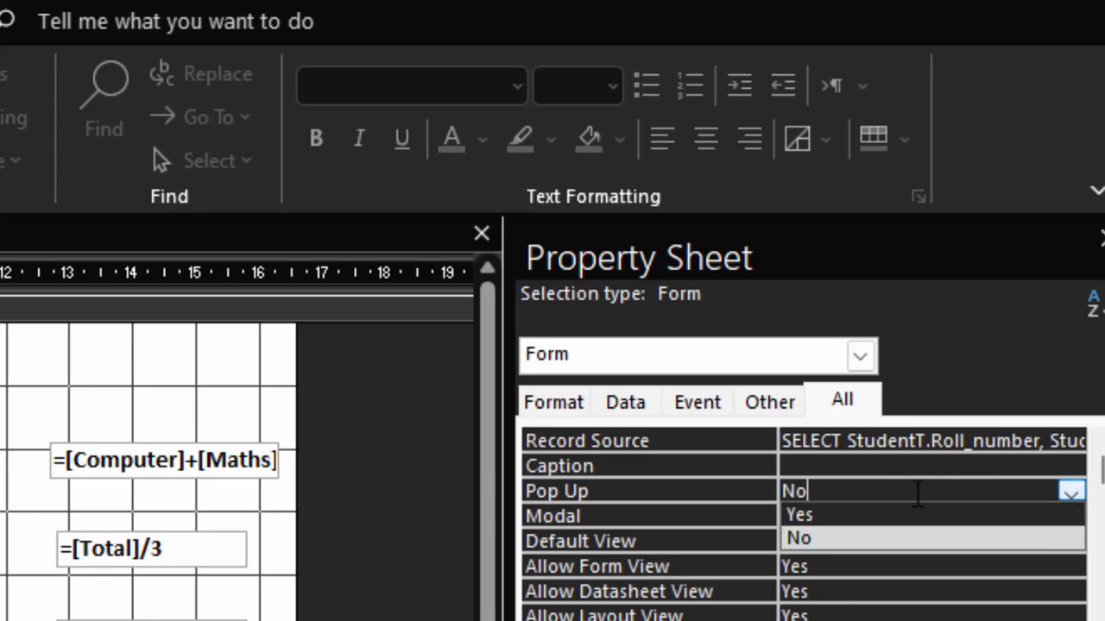
pyautogui.click(892, 516)
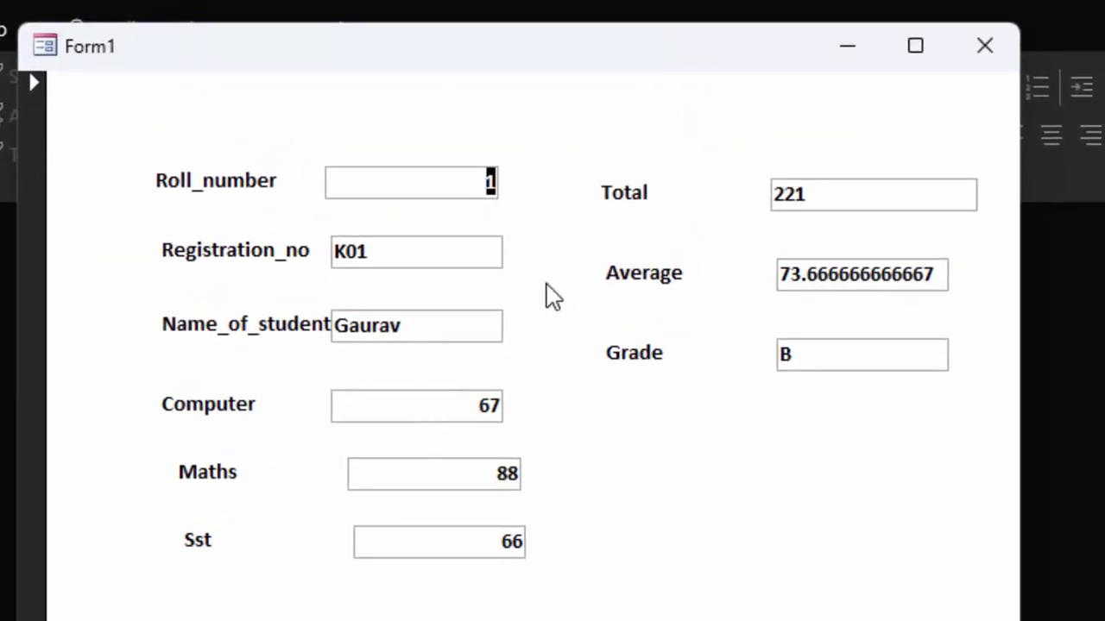
# Save Form1 as StudentF and reopen it from the navigation list
pyautogui.click(966, 45)
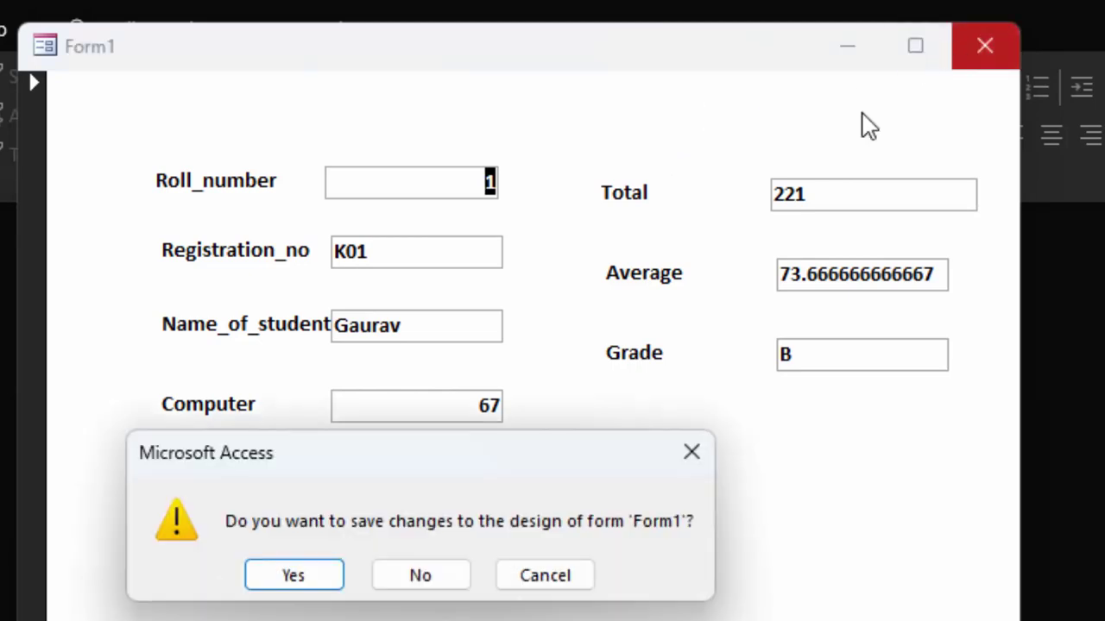
pyautogui.click(336, 577)
pyautogui.press('BackSpace')
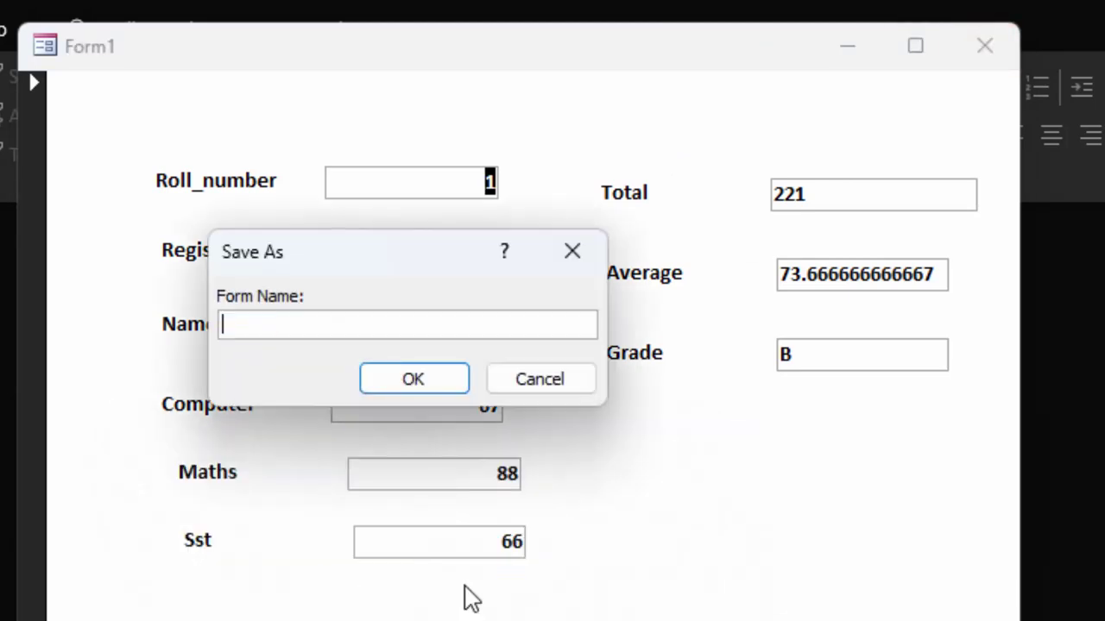
pyautogui.write('Studen')
pyautogui.write('tF')
pyautogui.press('Return')
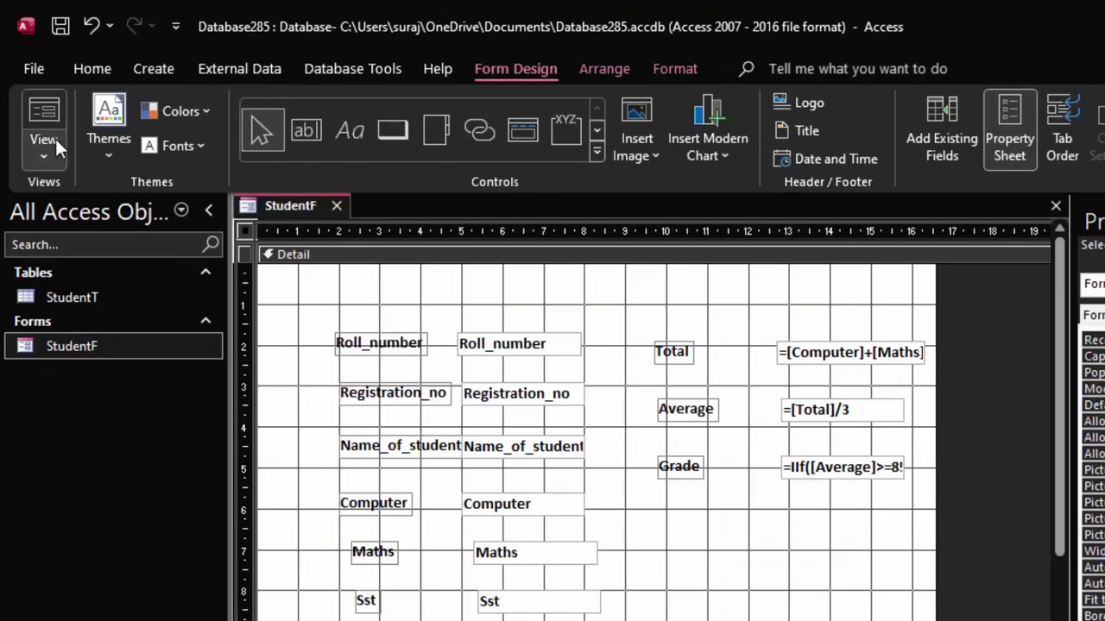
pyautogui.click(57, 145)
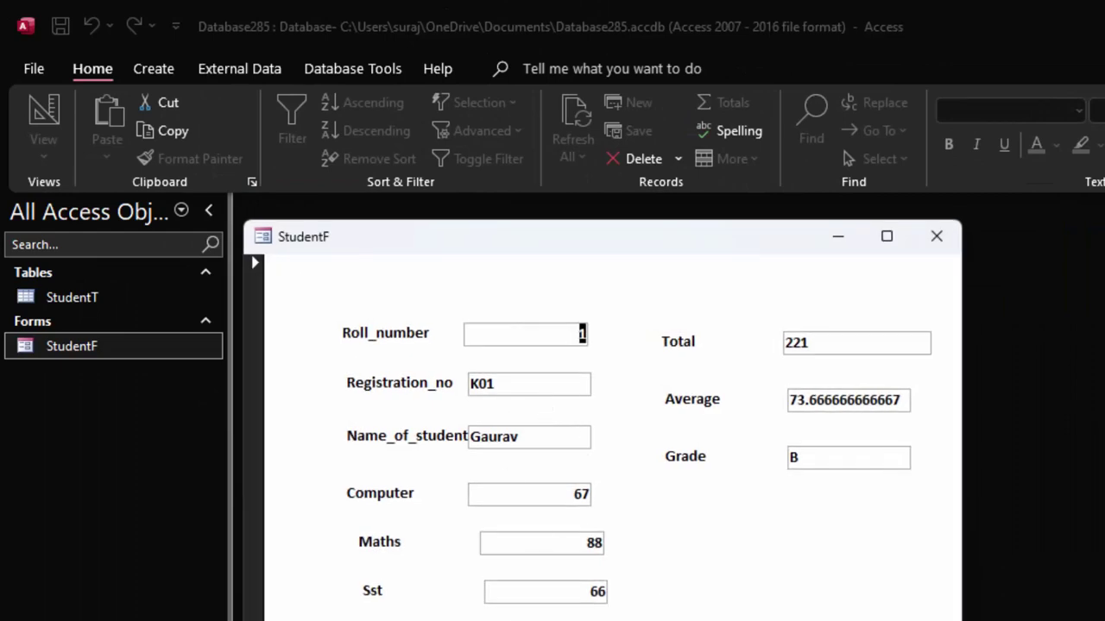
# Start a new record and enter the student's registration number and name
pyautogui.hotkey('ctrl', '+')
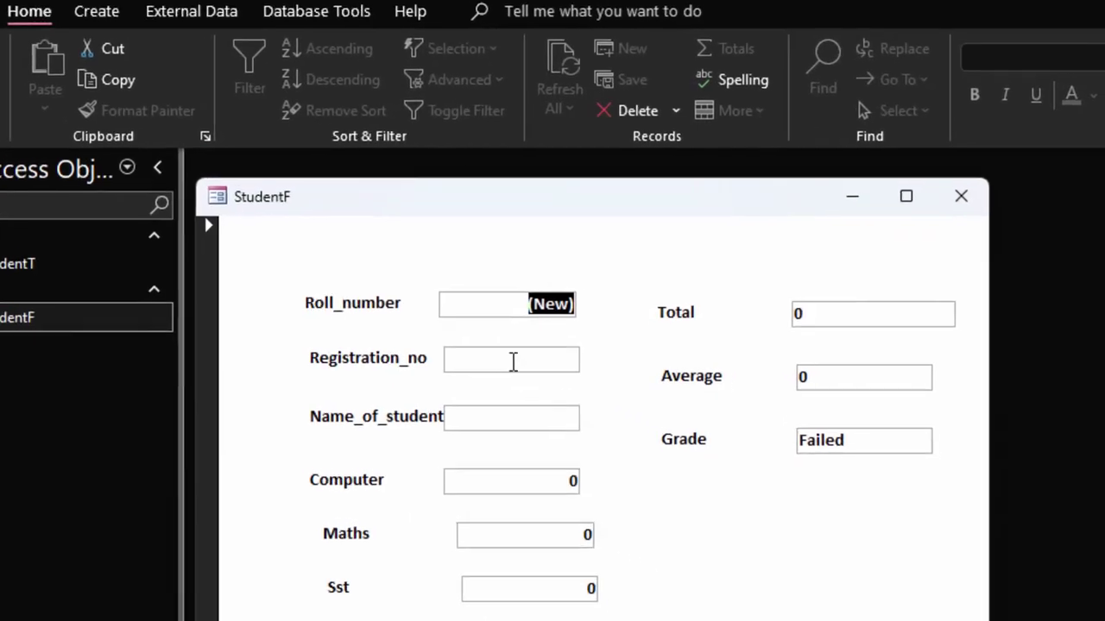
pyautogui.click(529, 383)
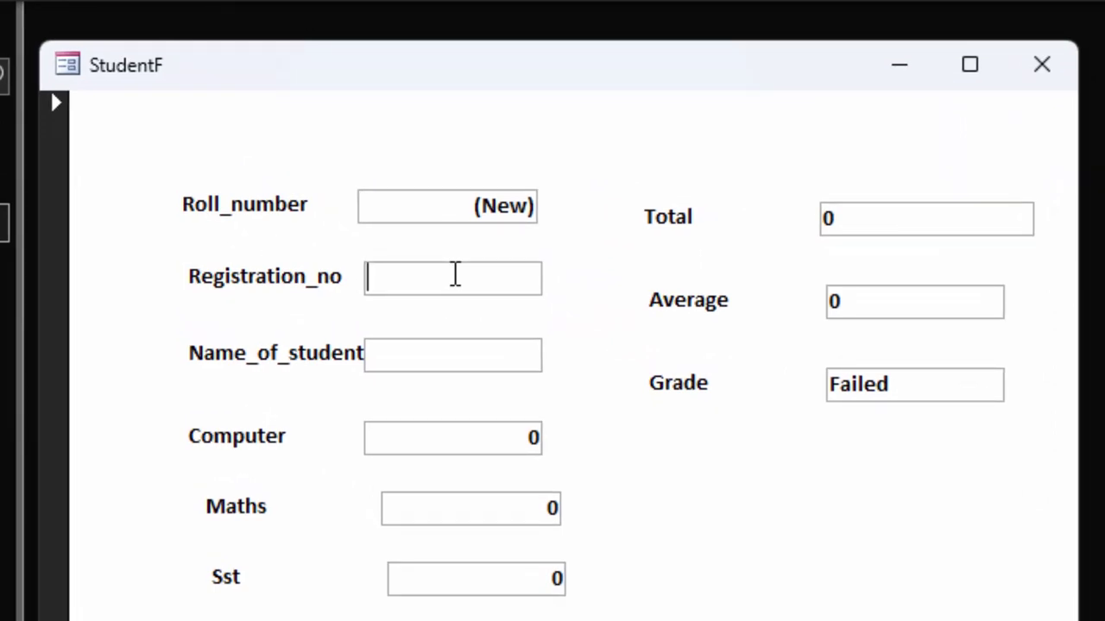
pyautogui.write('K02')
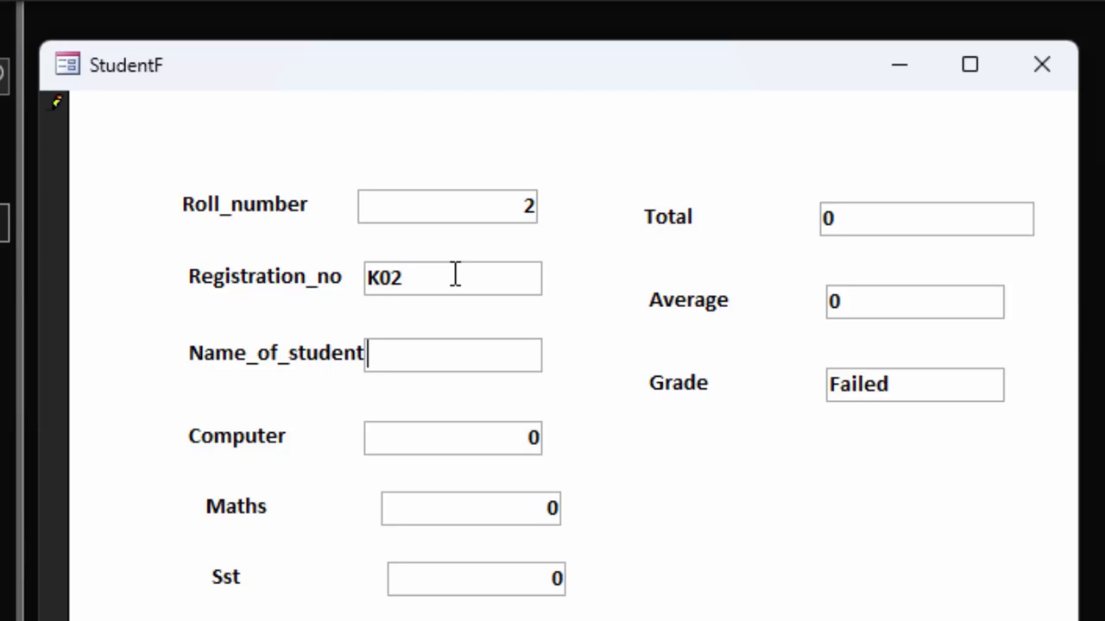
pyautogui.write('Raja')
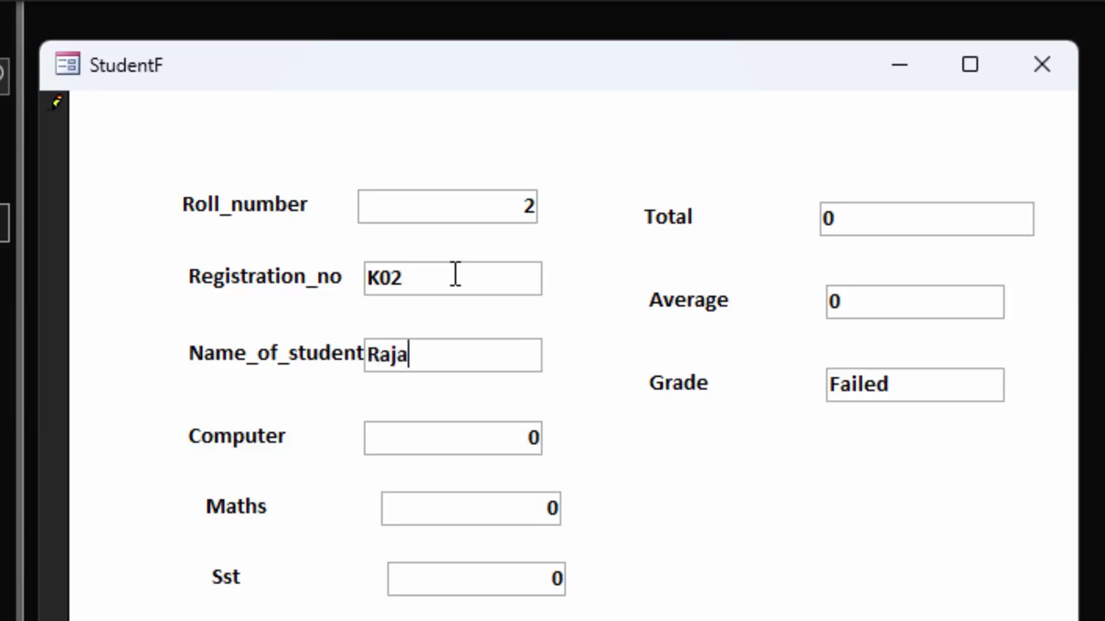
pyautogui.write('n')
pyautogui.press('Tab')
# Enter marks 77, 66 and 55, then close StudentF, saving changes
pyautogui.write('77')
pyautogui.press('Tab')
pyautogui.write('66')
pyautogui.press('Tab')
pyautogui.write('55')
pyautogui.press('BackSpace')
pyautogui.press('BackSpace')
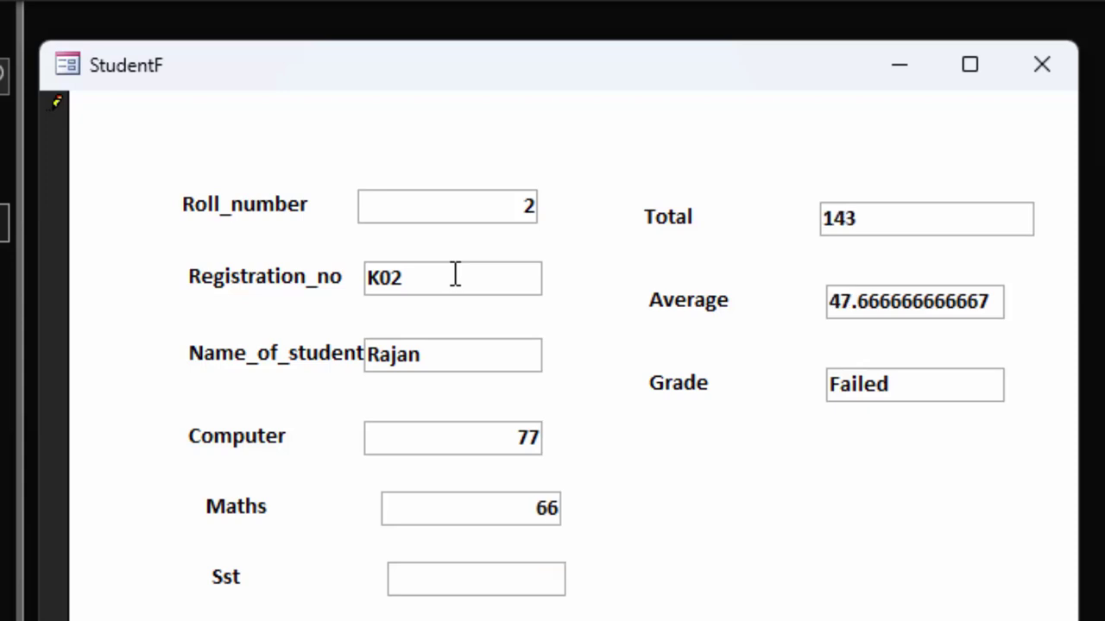
pyautogui.write('55')
pyautogui.press('Tab')
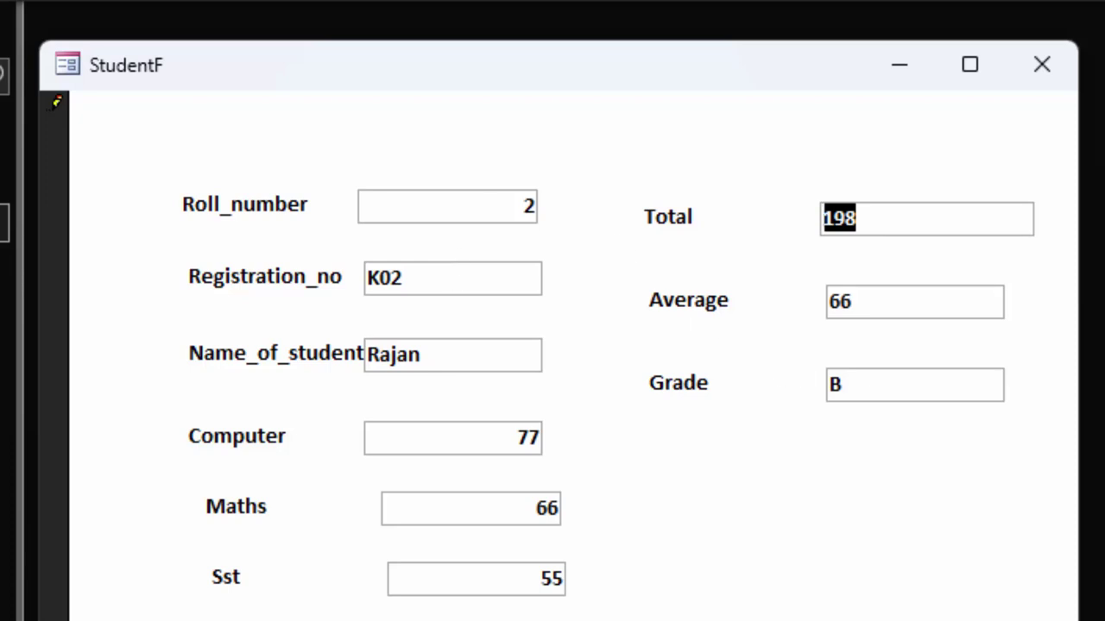
pyautogui.click(1020, 66)
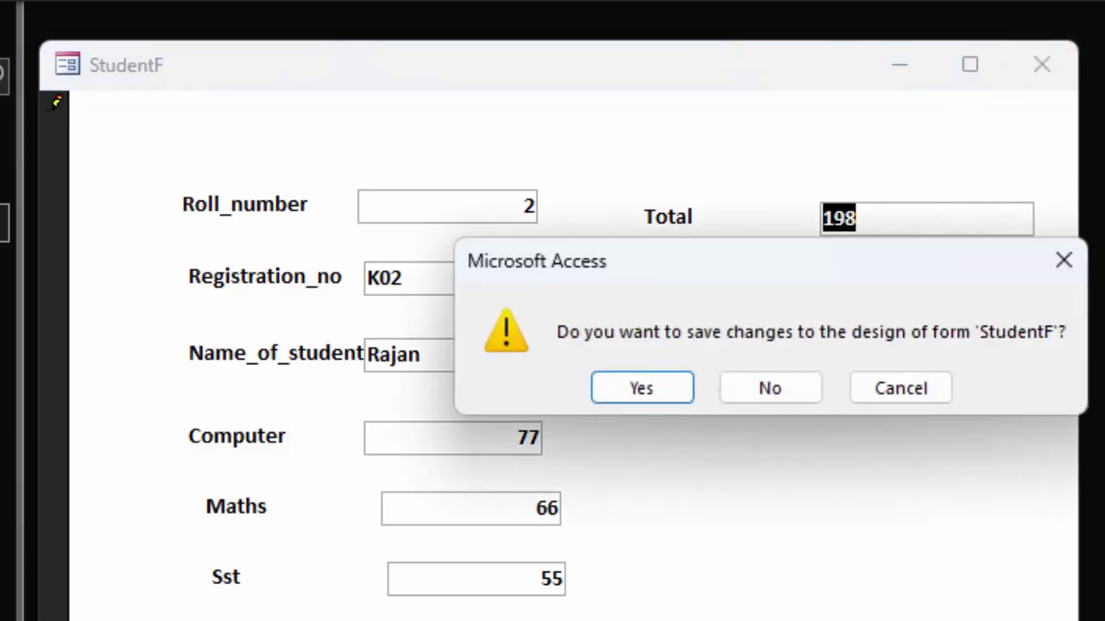
pyautogui.click(685, 401)
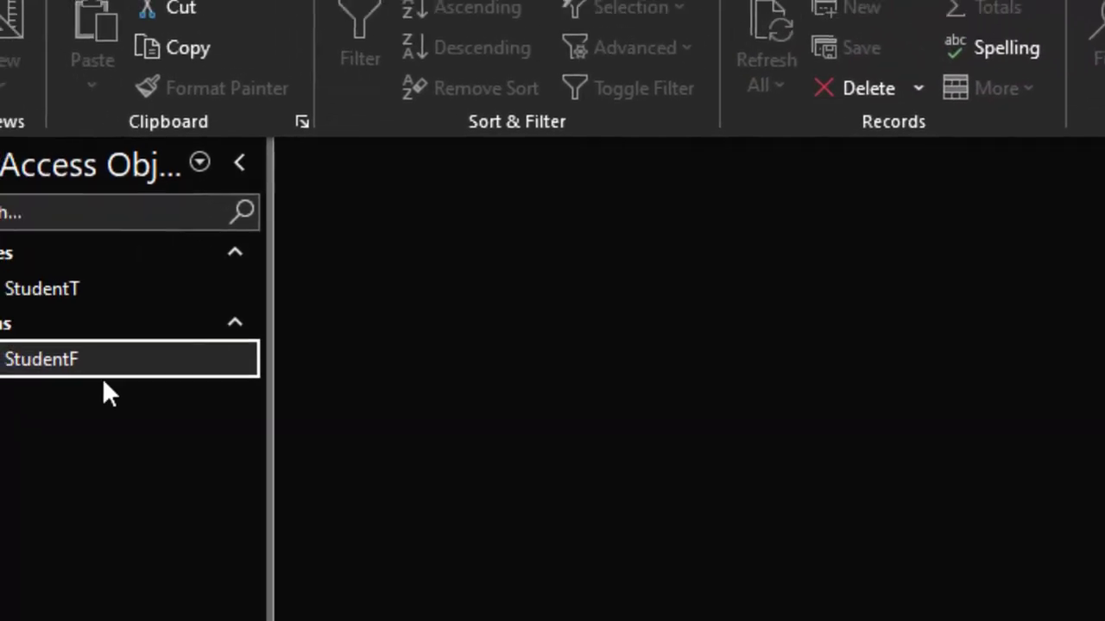